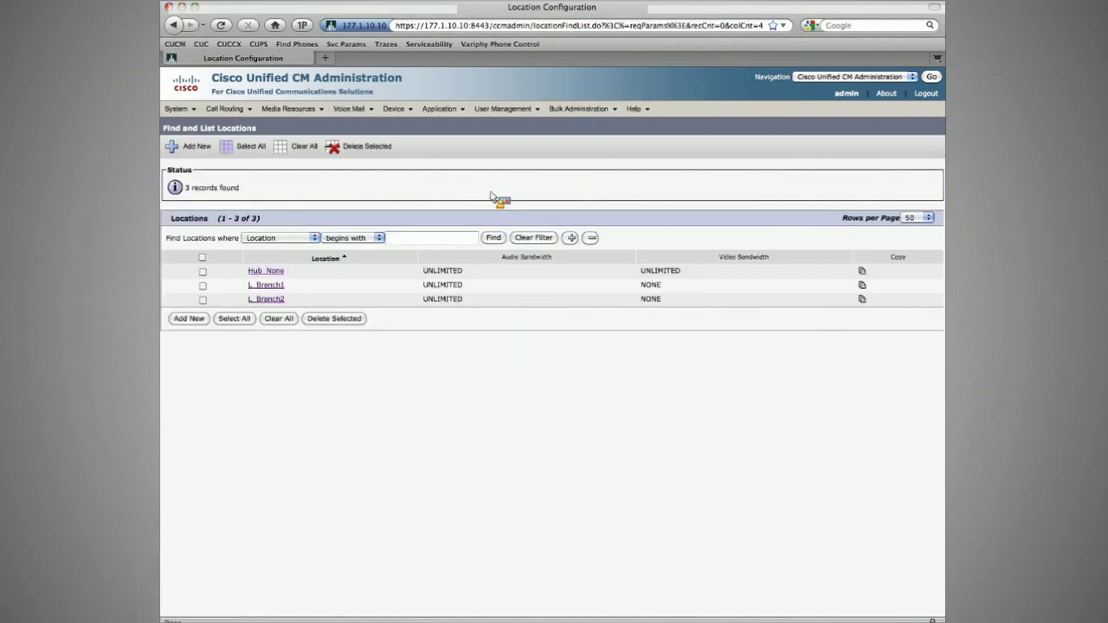
Open the Hub_None, L_Branch1 and L_Branch2 location records in separate browser tabs
super+click(267, 285)
super+click(266, 298)
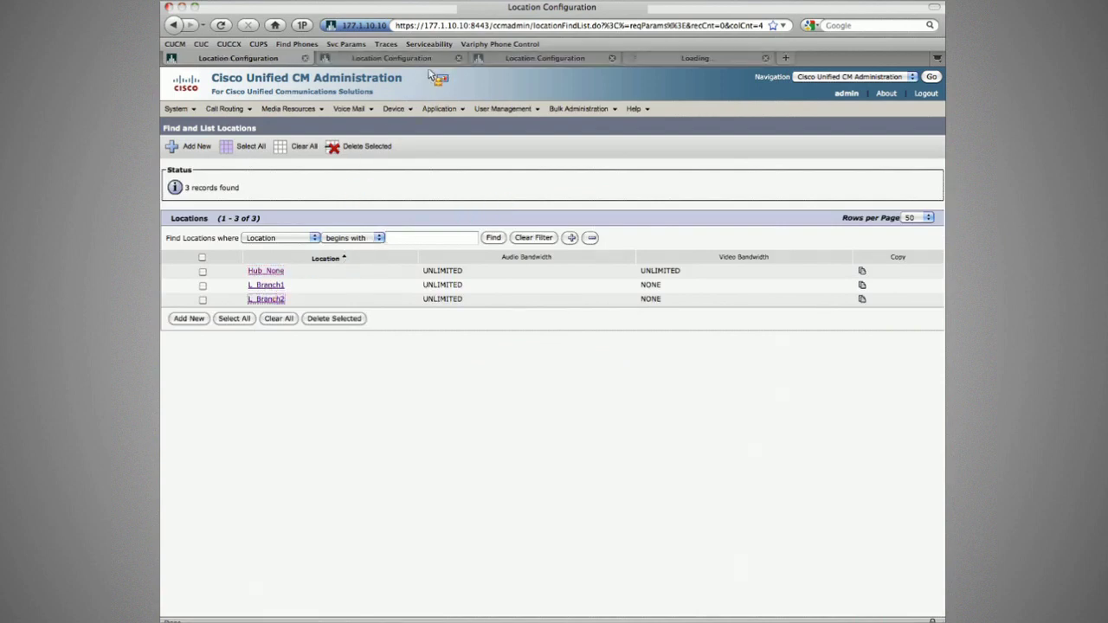
Close the location list, review L_Branch1 and L_Branch2, then switch Hub_None's audio bandwidth to kbps
key(super+w)
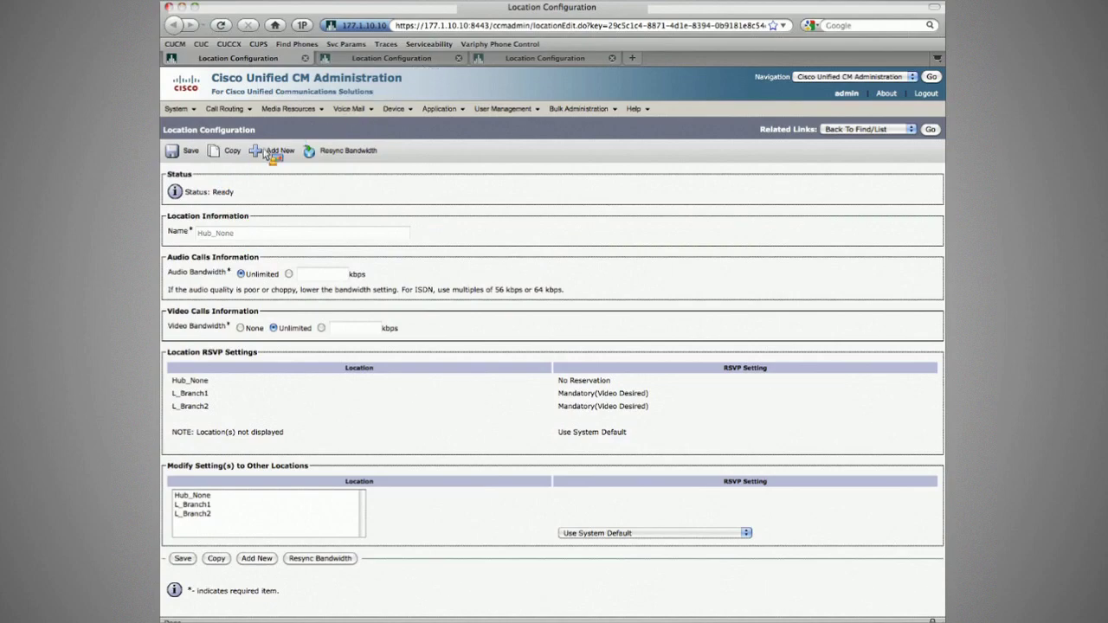
click(407, 59)
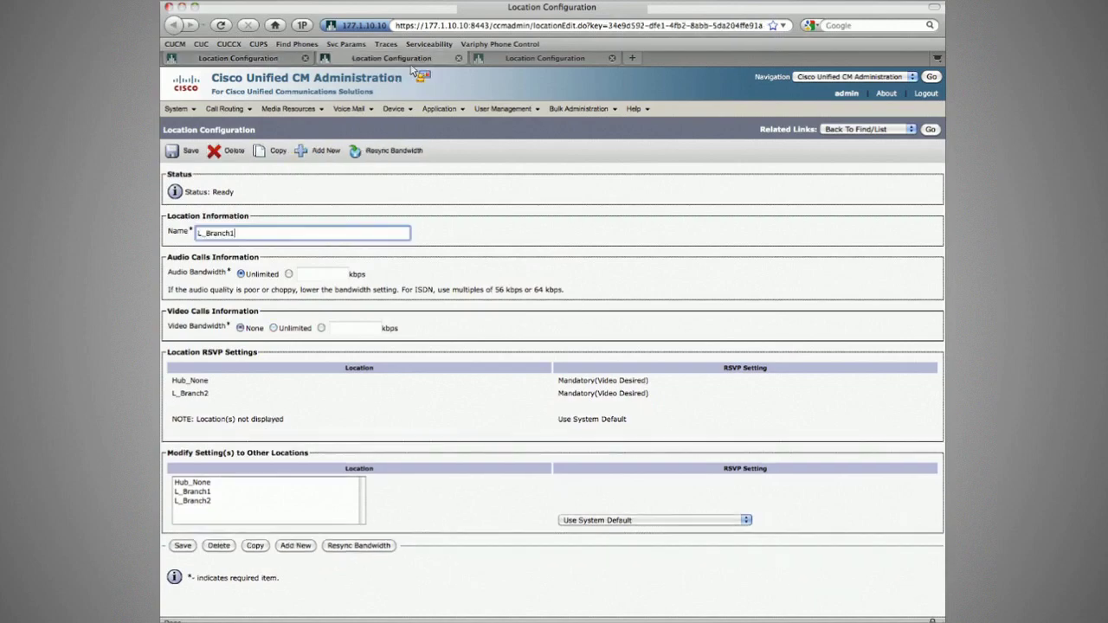
click(541, 62)
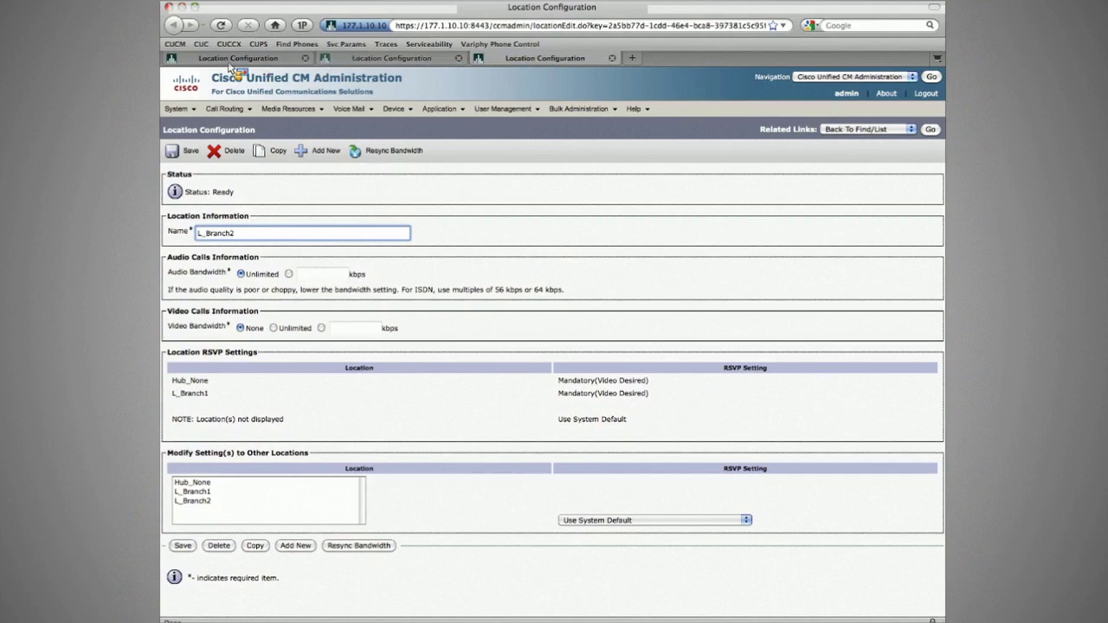
click(232, 59)
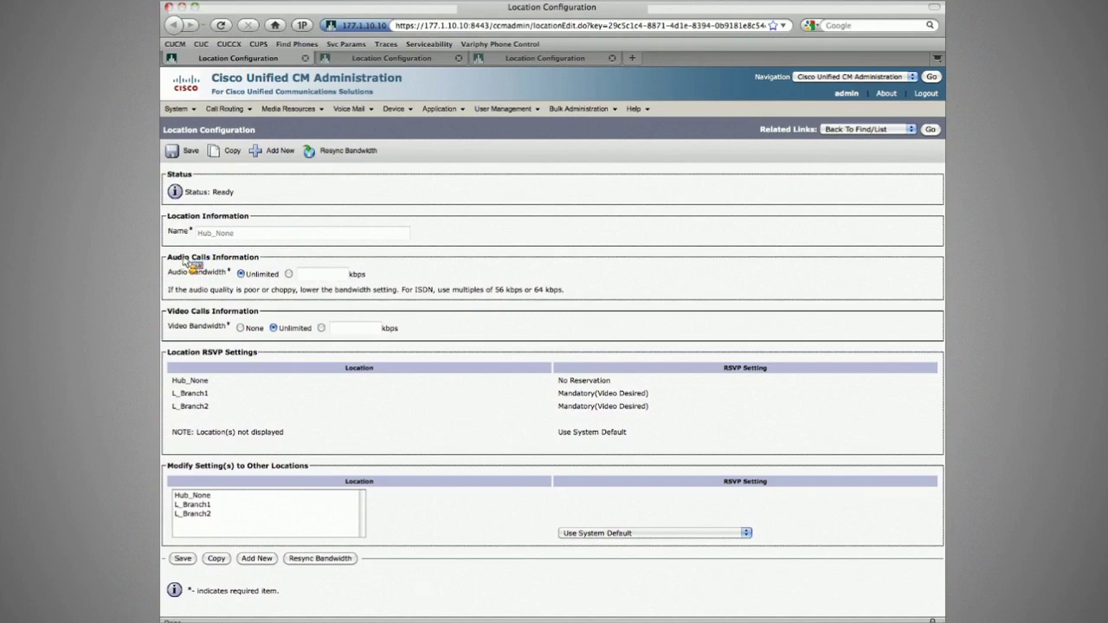
click(290, 275)
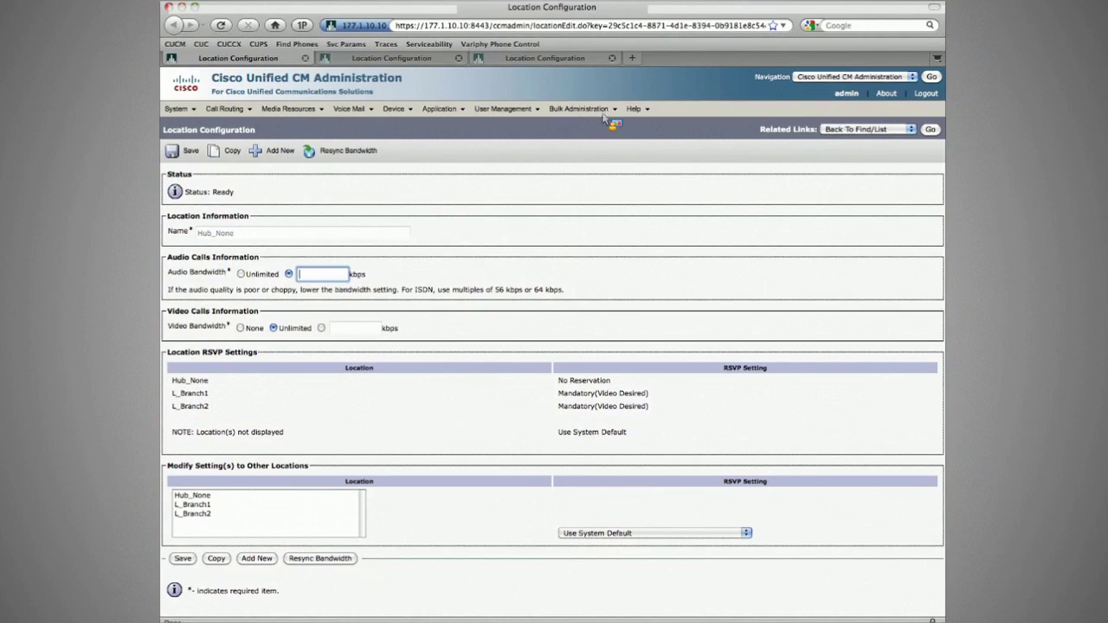
mouse_move(634, 109)
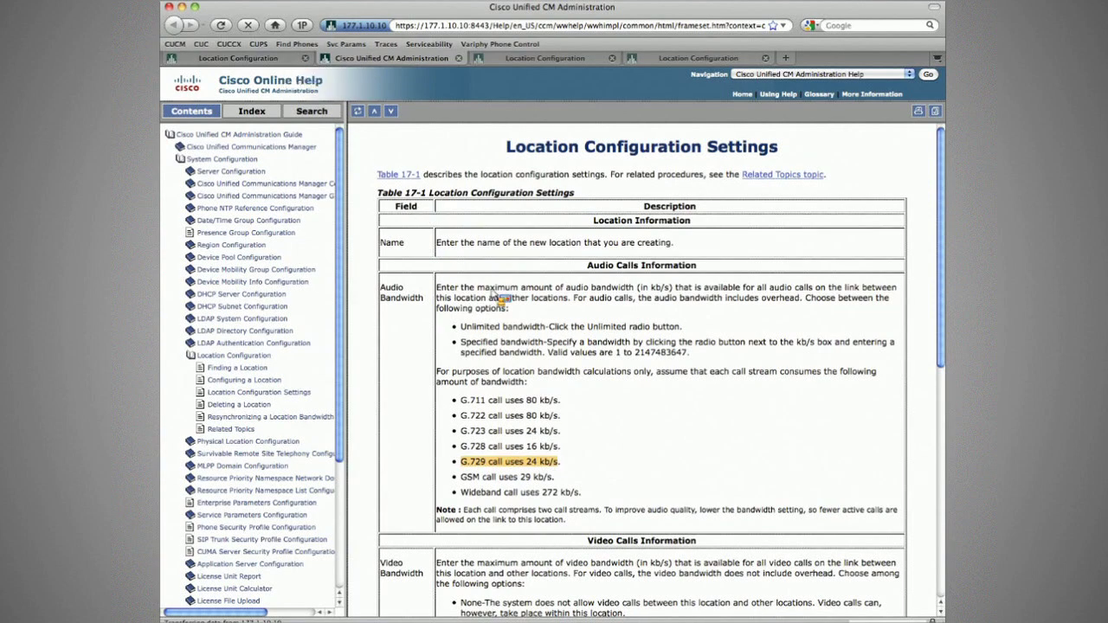
drag(452, 372, 651, 378)
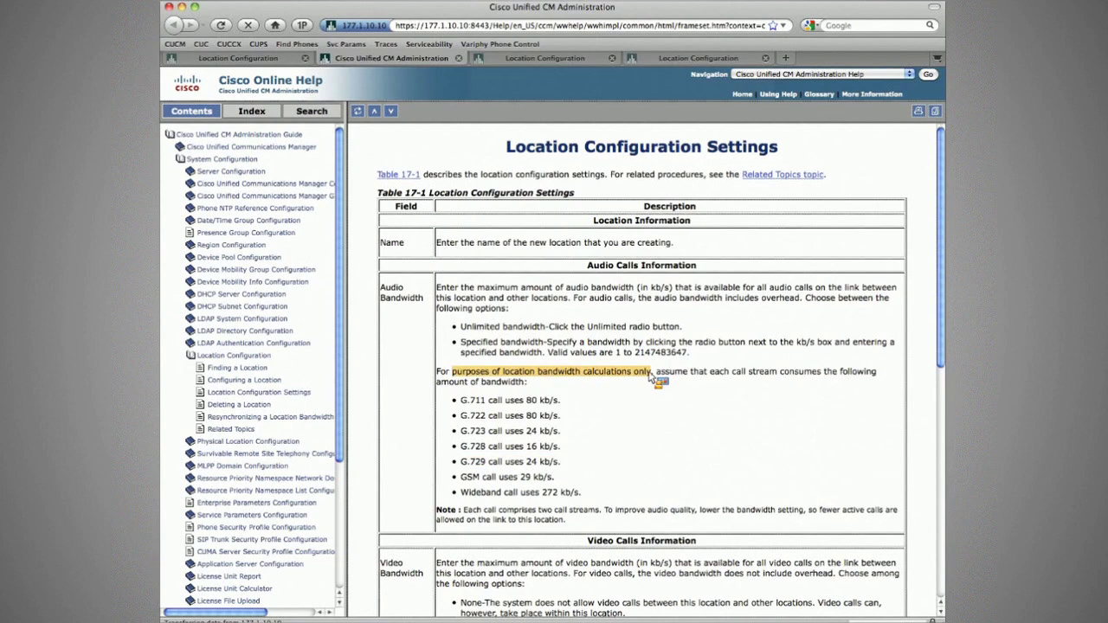
click(649, 375)
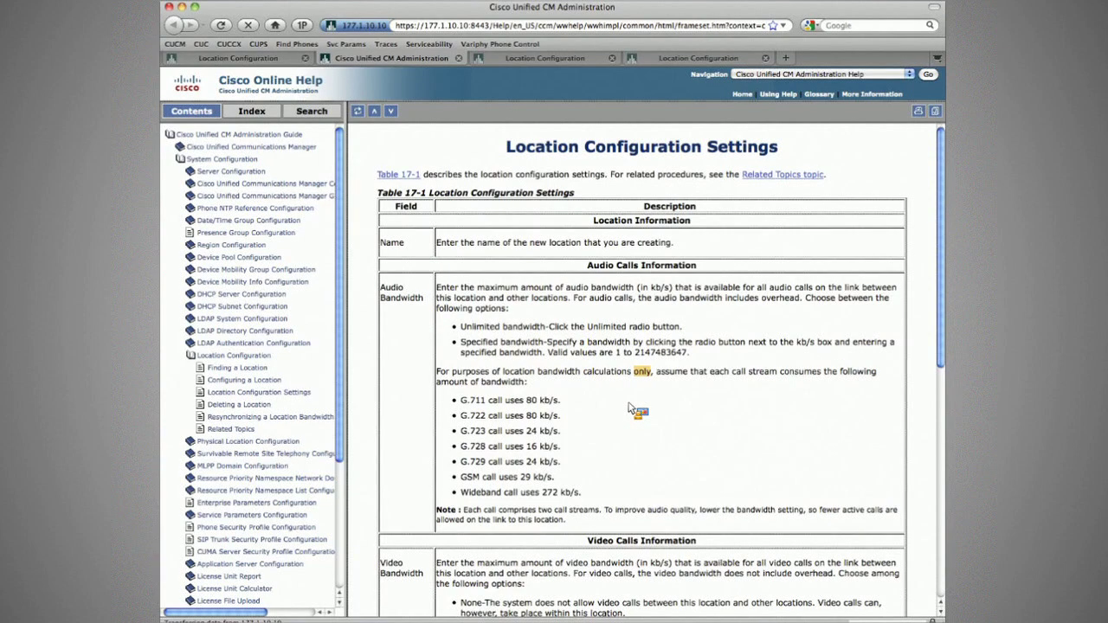
key(super+w)
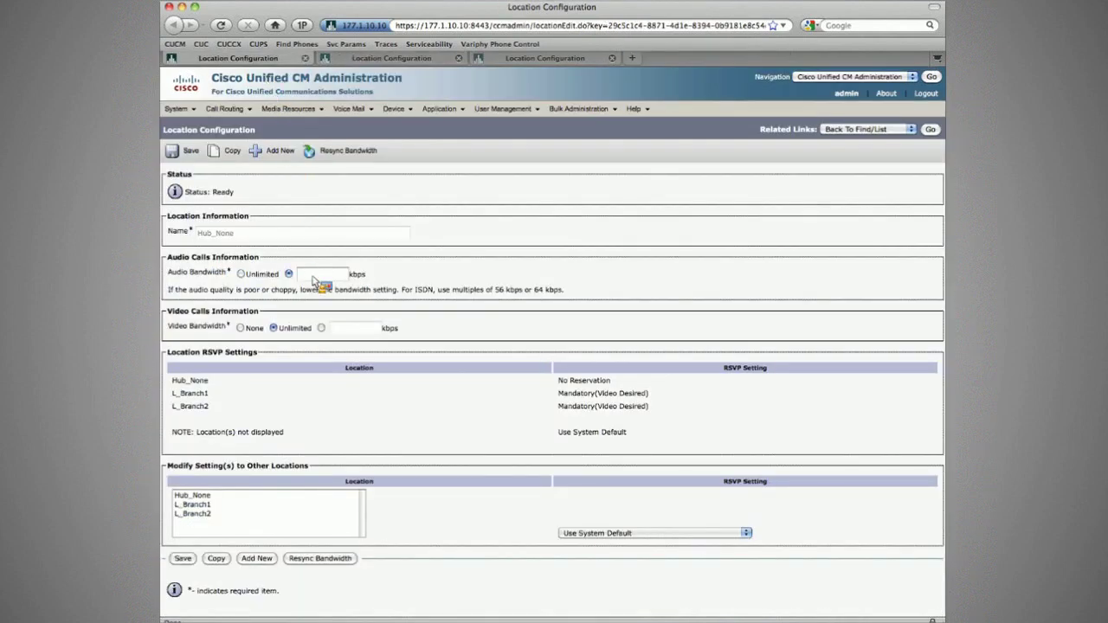
click(316, 281)
text(24)
key(BackSpace)
key(BackSpace)
click(241, 275)
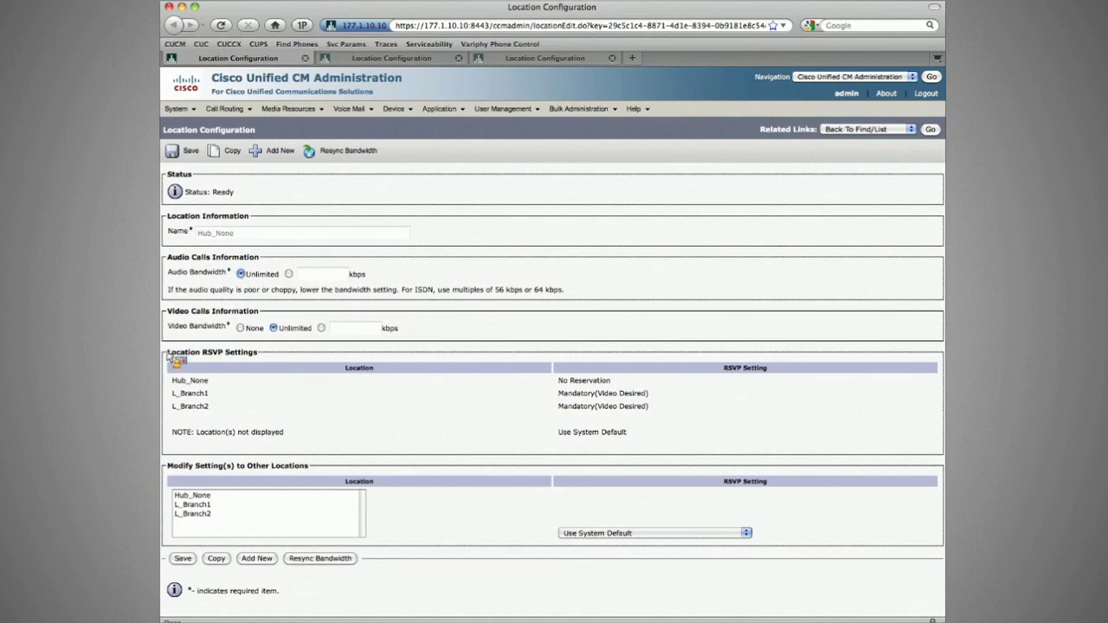
drag(171, 357, 594, 440)
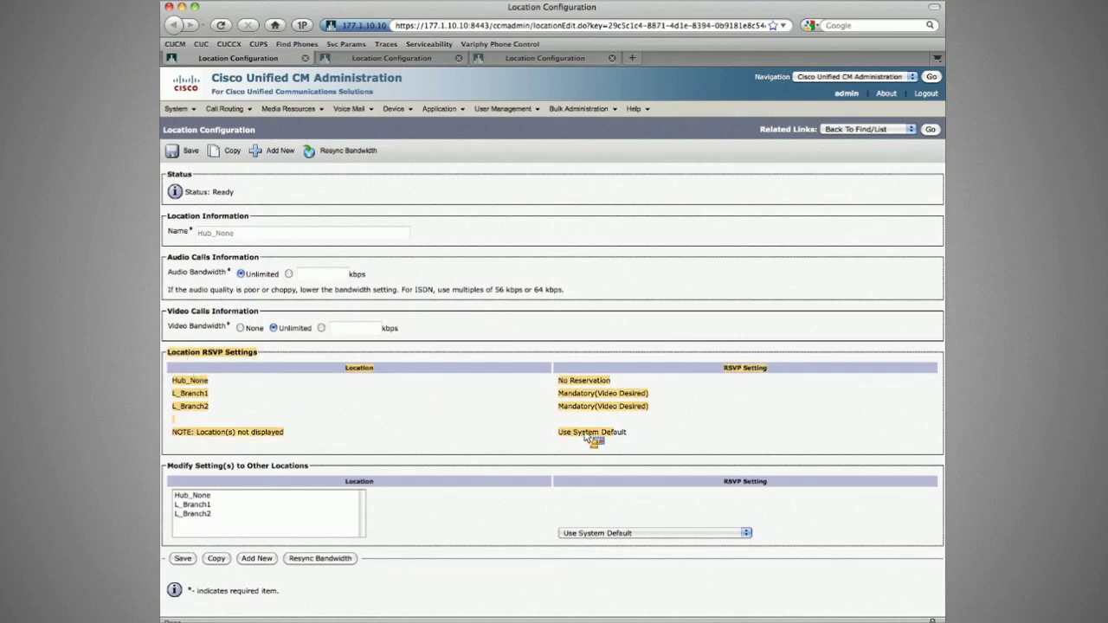
click(594, 440)
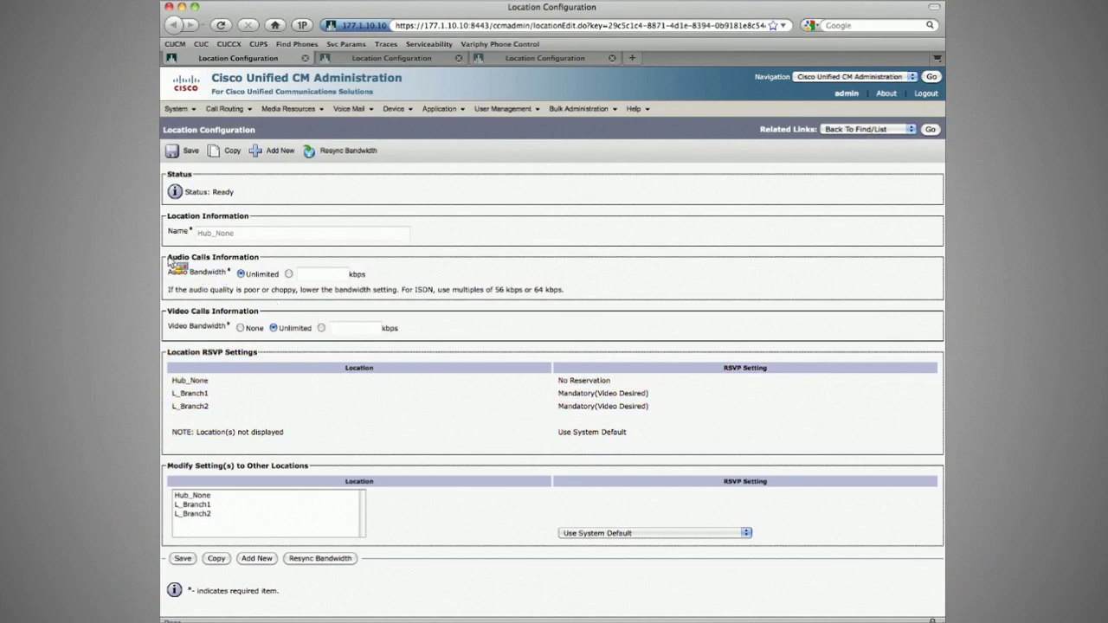
click(316, 277)
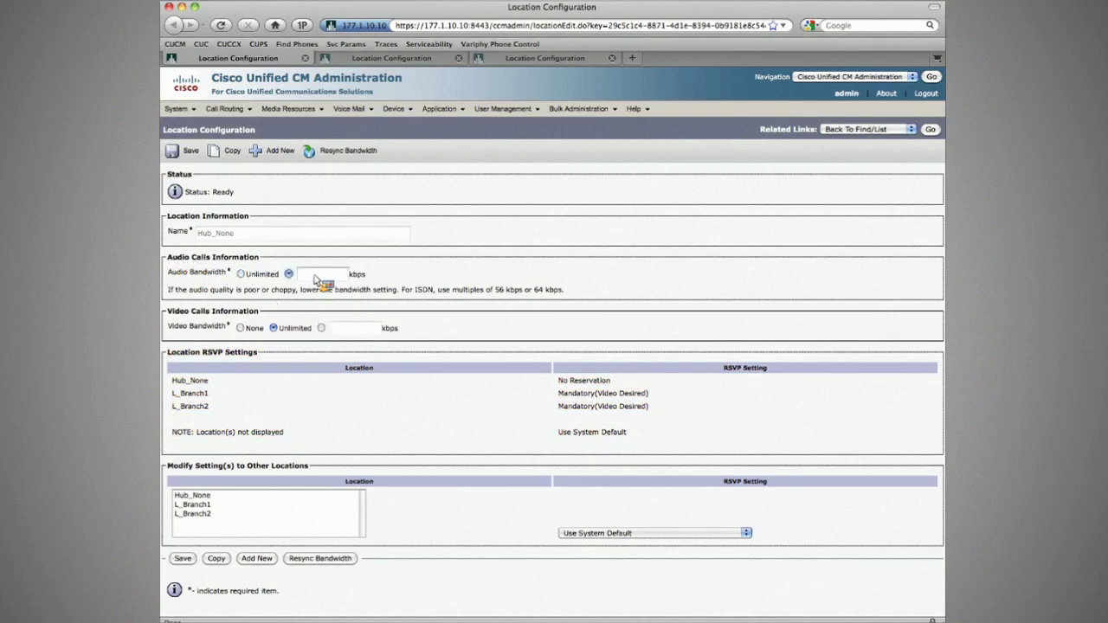
click(316, 275)
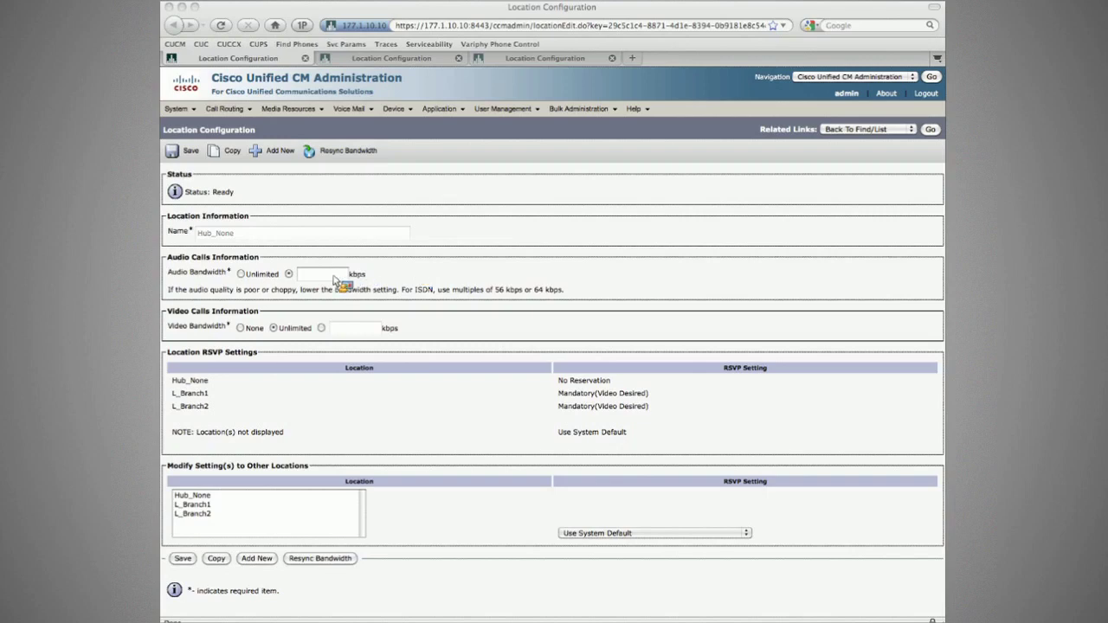
click(335, 275)
text(192)
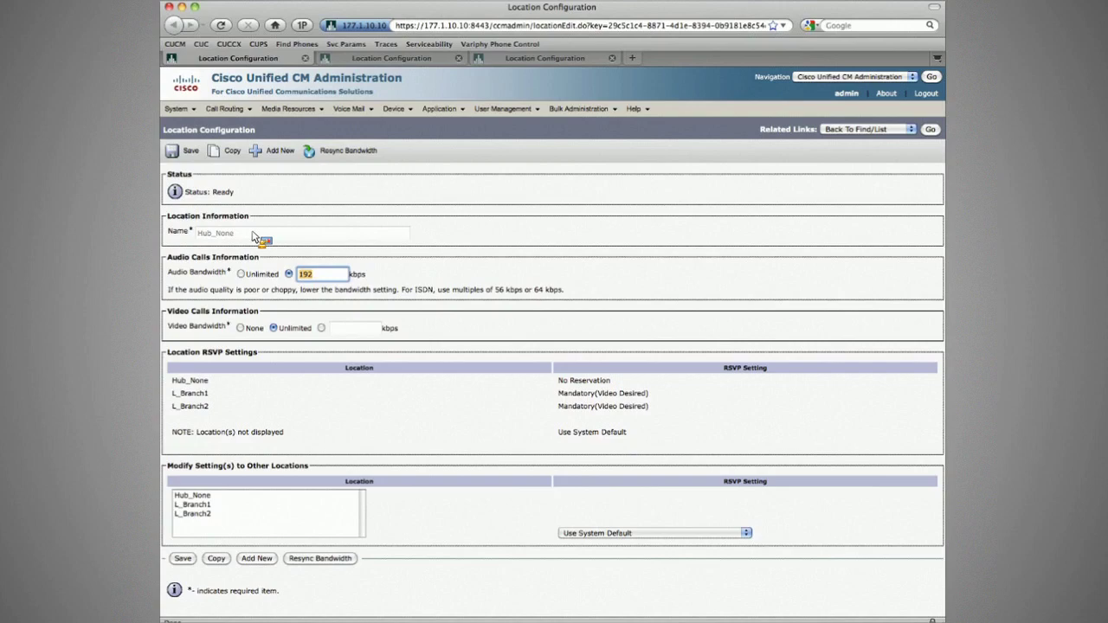
Highlight L_Branch1's Mandatory(Video Desired) RSVP entry and erase the 192 kbps audio bandwidth value
double_click(177, 395)
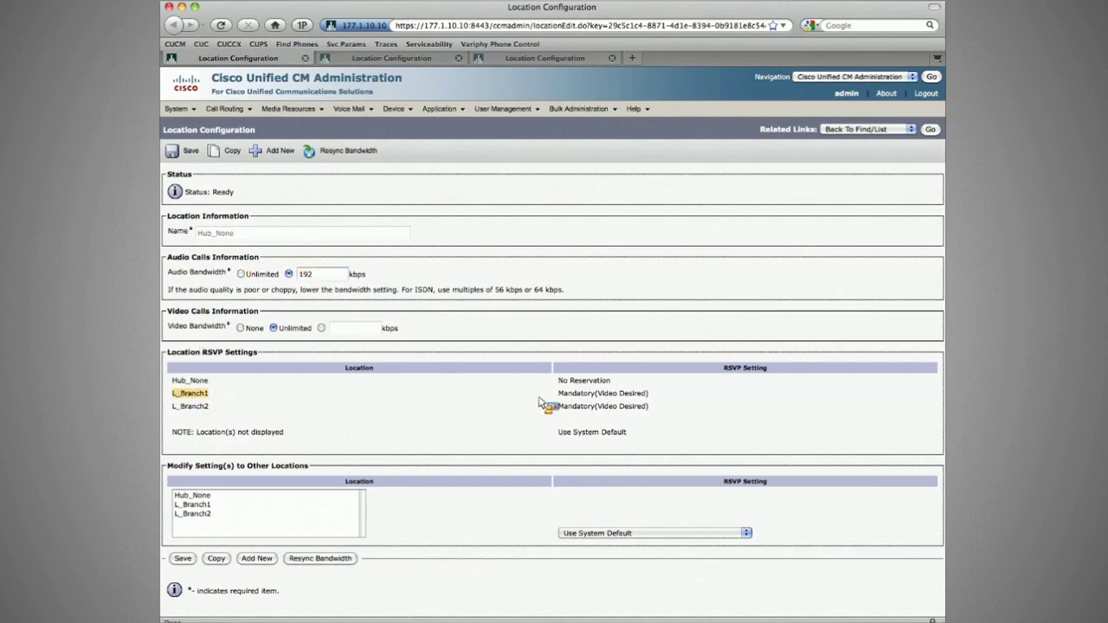
drag(557, 393, 649, 394)
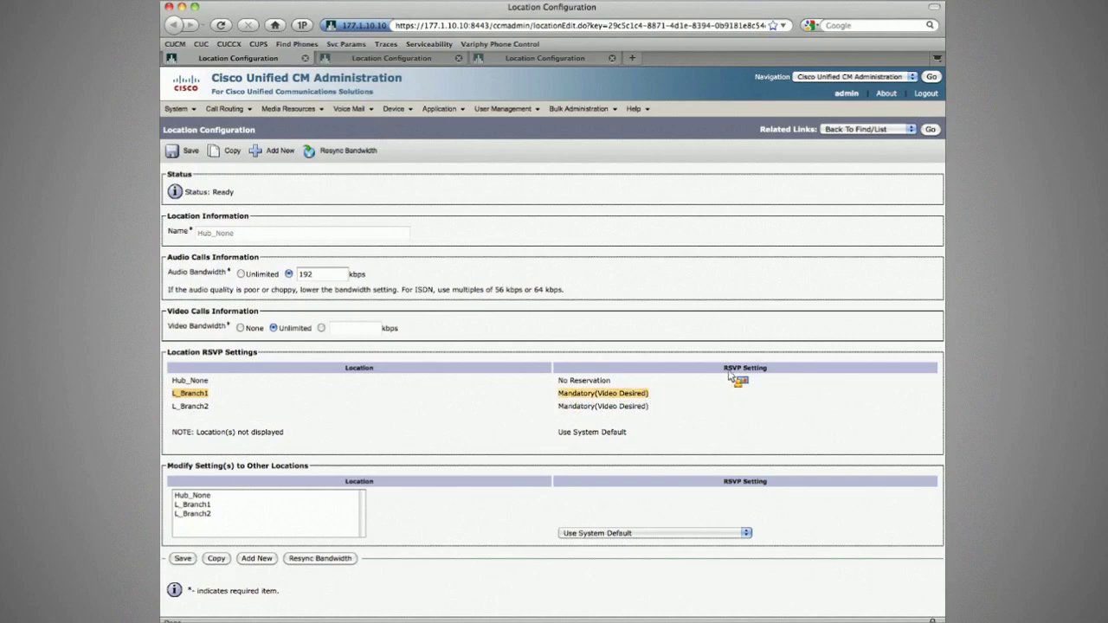
drag(729, 375, 303, 276)
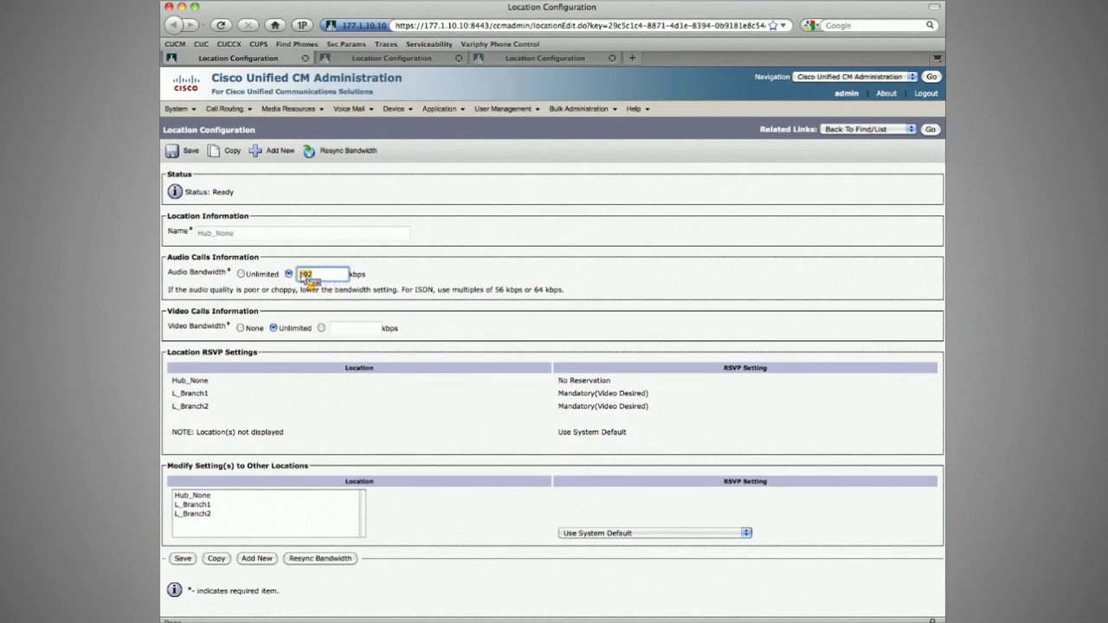
drag(303, 276, 308, 279)
drag(307, 279, 326, 277)
drag(324, 277, 182, 394)
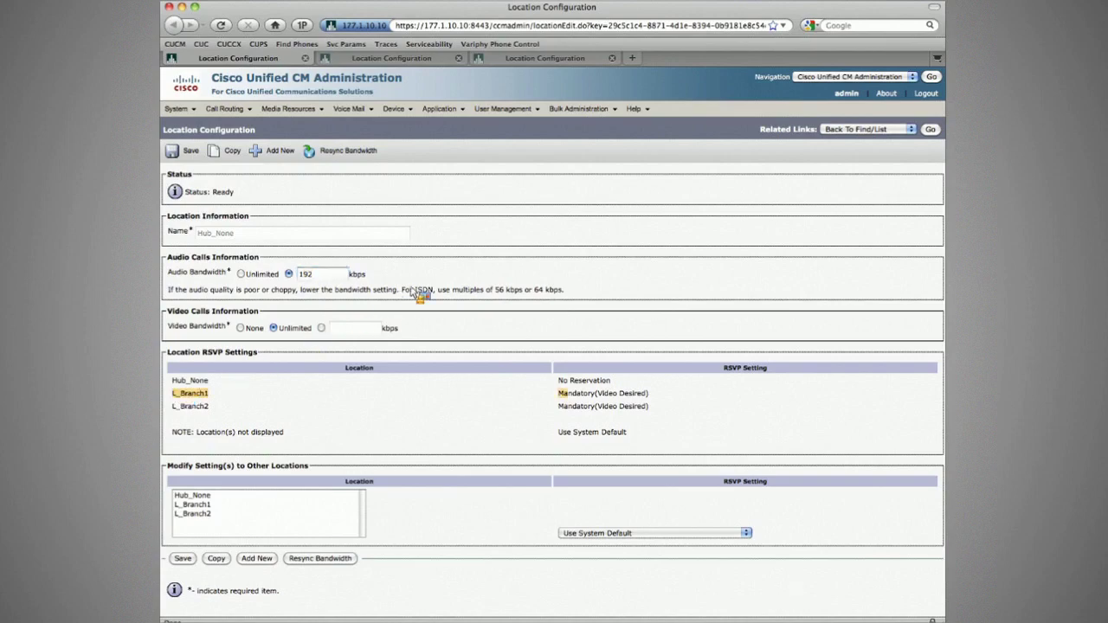
drag(419, 295, 318, 285)
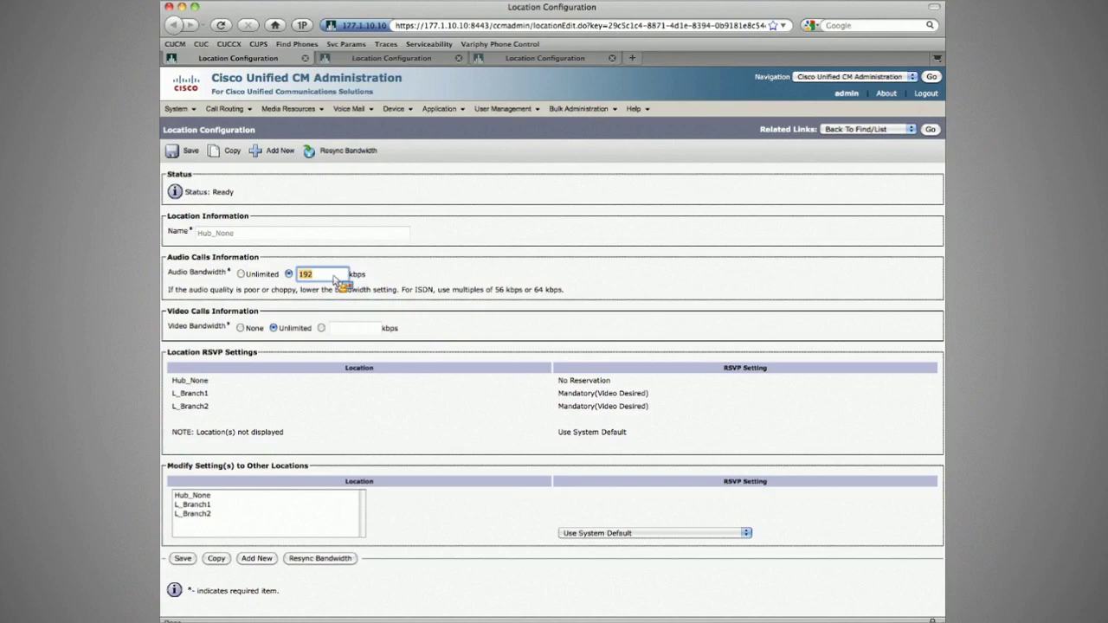
key(BackSpace)
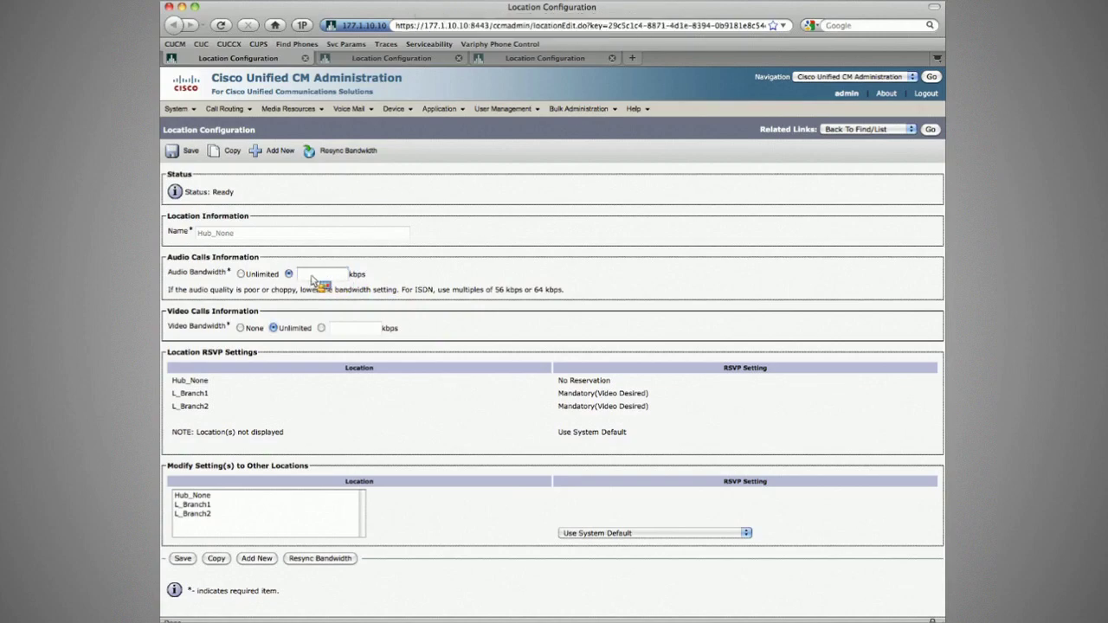
Set Hub_None's audio bandwidth back to Unlimited with the kbps field blank
click(240, 274)
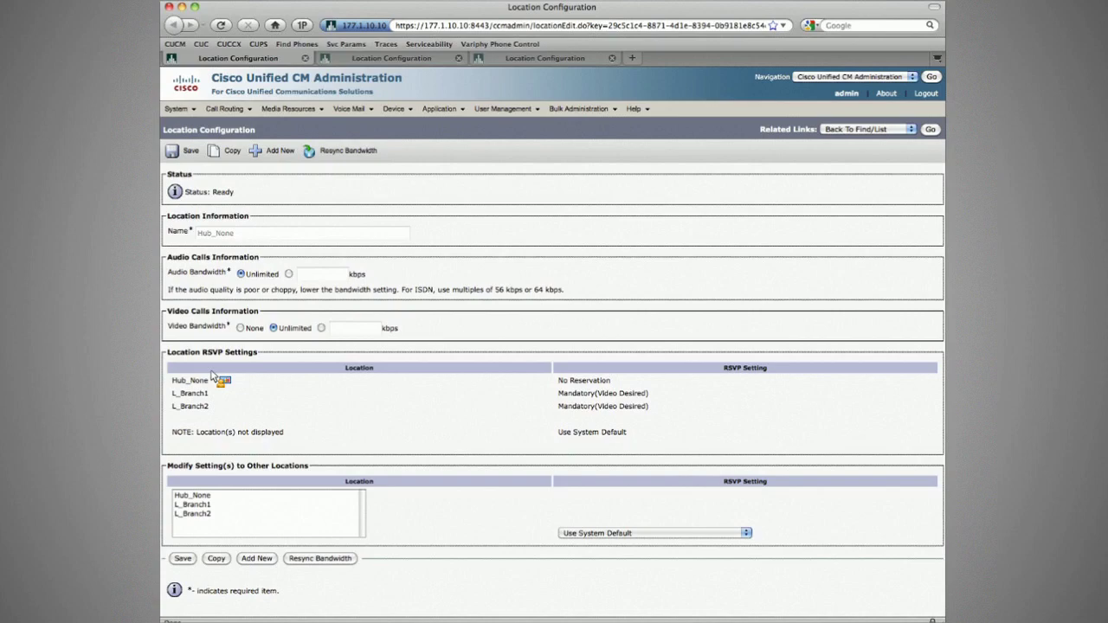
Choose Mandatory(Video Desired) as Hub_None's RSVP setting toward L_Branch1
click(194, 506)
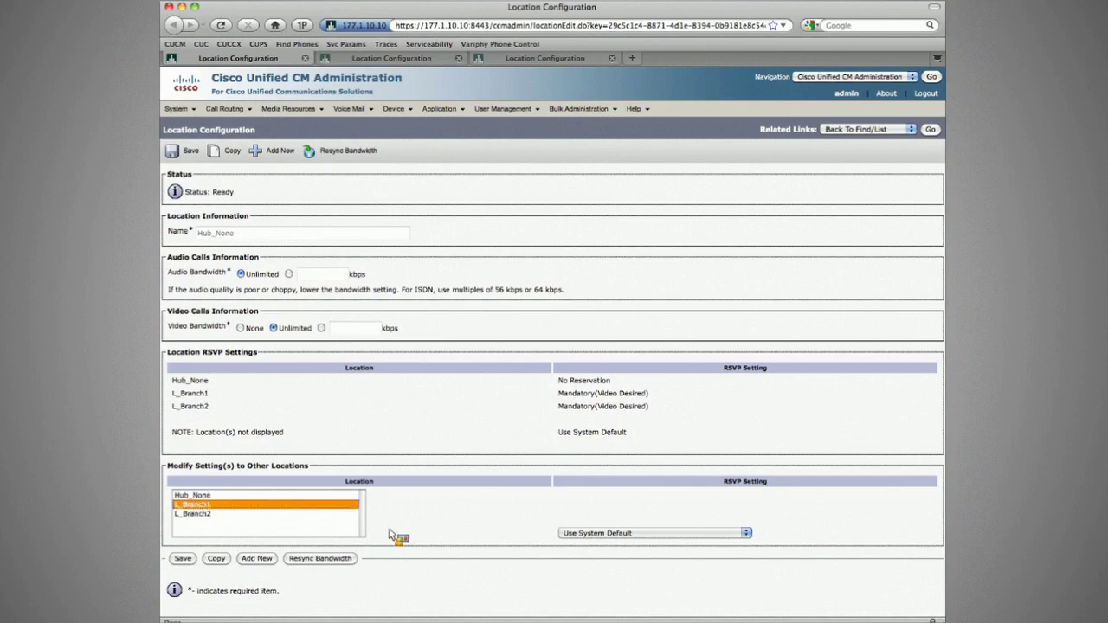
click(606, 533)
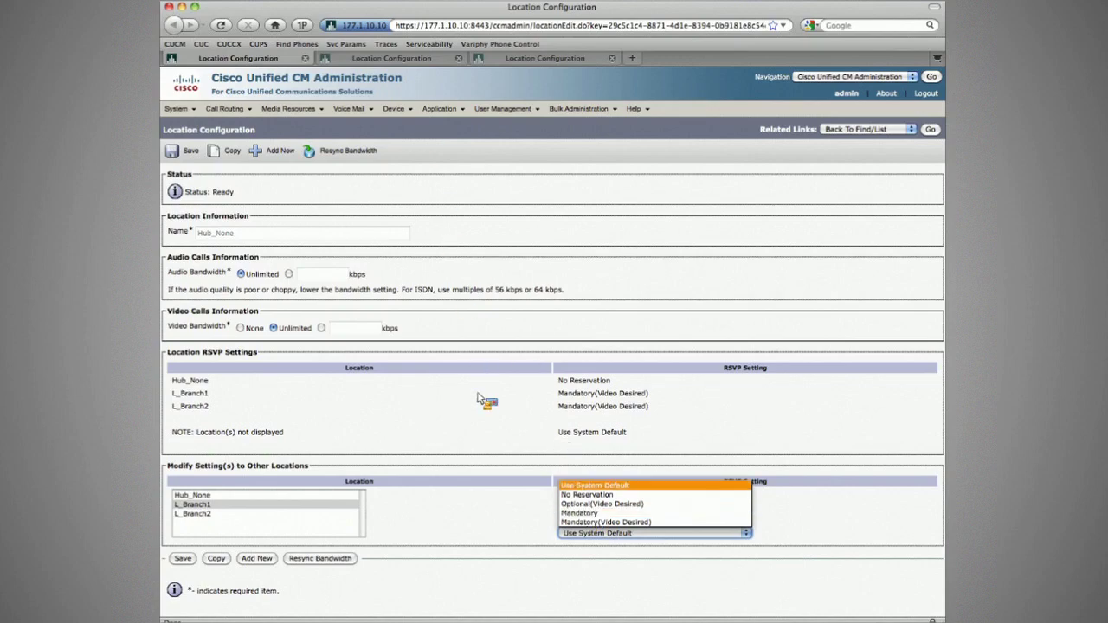
key(Down)
key(Down)
key(Down)
key(Down)
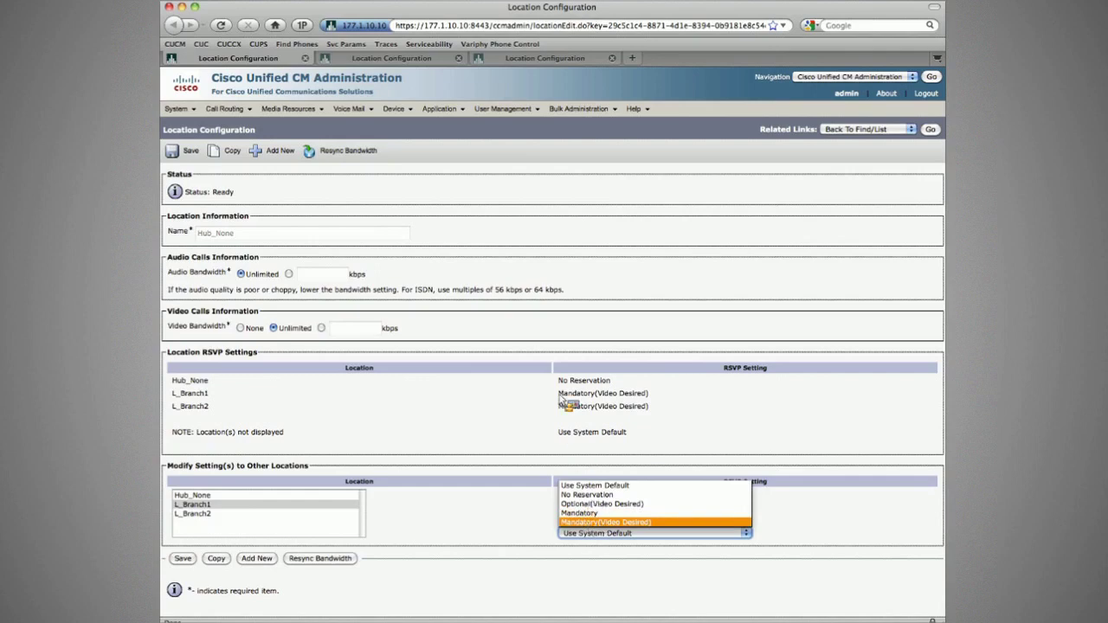
key(Return)
drag(558, 393, 595, 394)
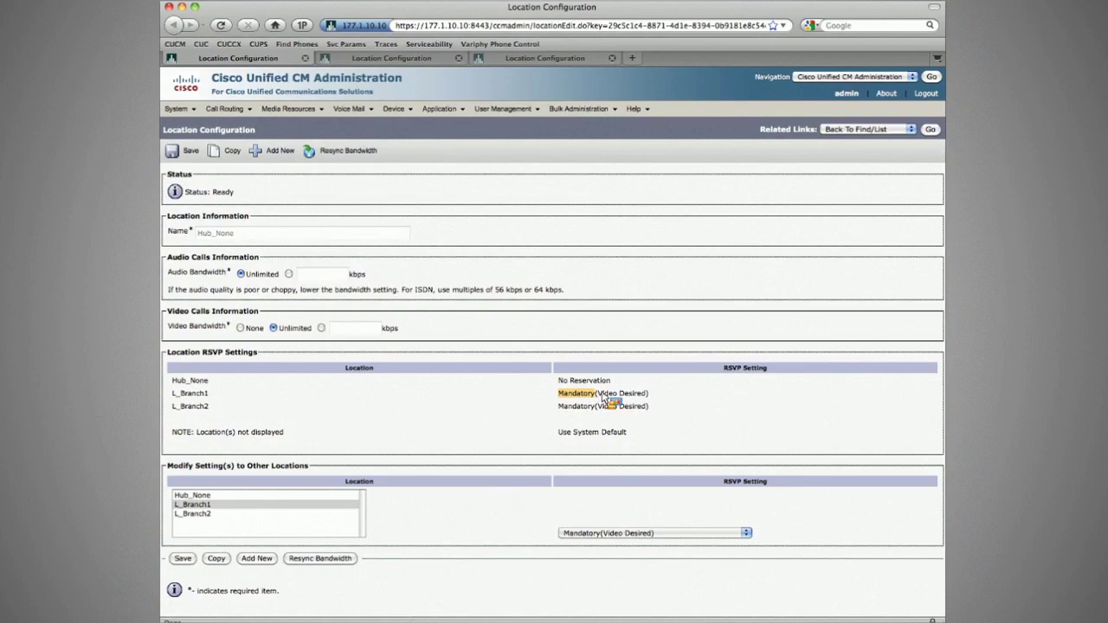
Point out the Mandatory and Video Desired parts of L_Branch1's RSVP setting
drag(603, 396, 647, 396)
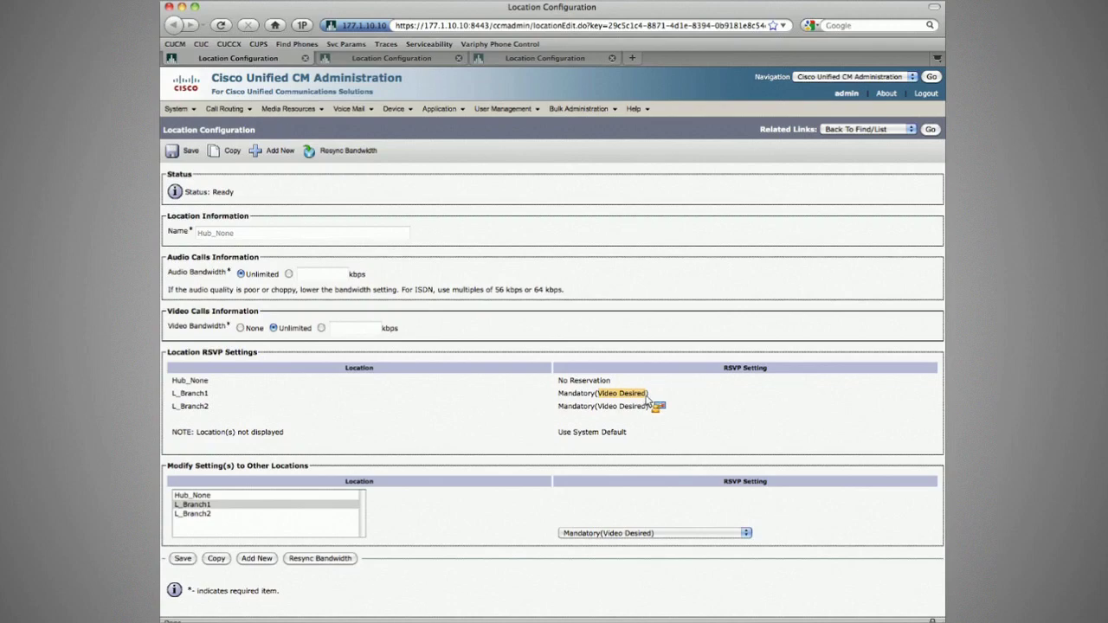
drag(647, 400, 681, 357)
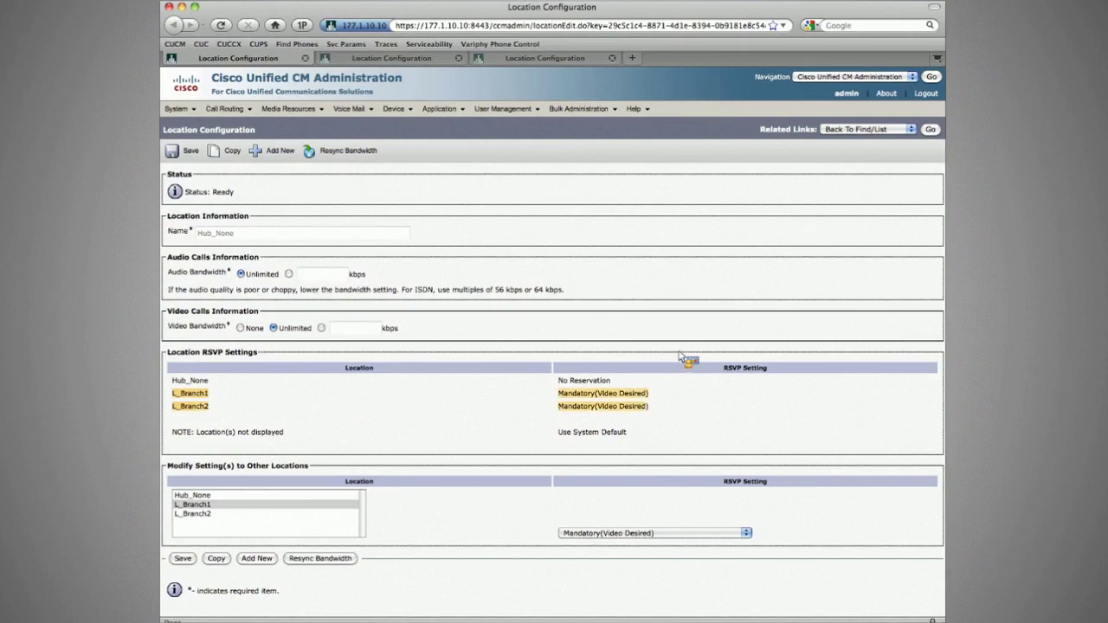
Close the Hub_None and L_Branch1 pages after checking L_Branch1's Mandatory RSVP toward Hub_None, then list phones
key(super+w)
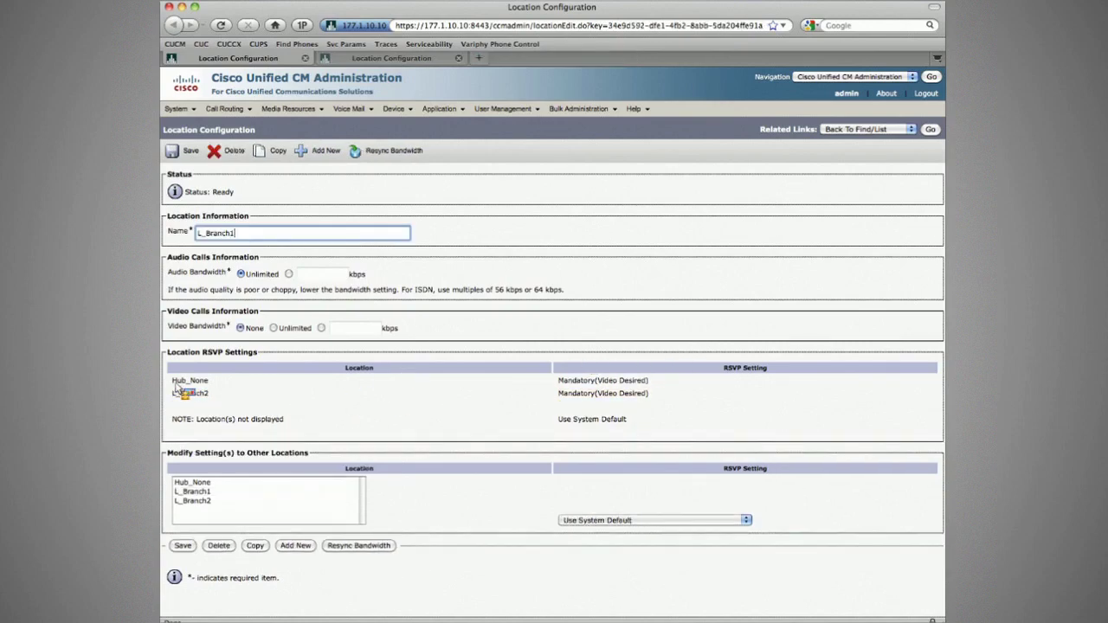
drag(176, 389, 534, 400)
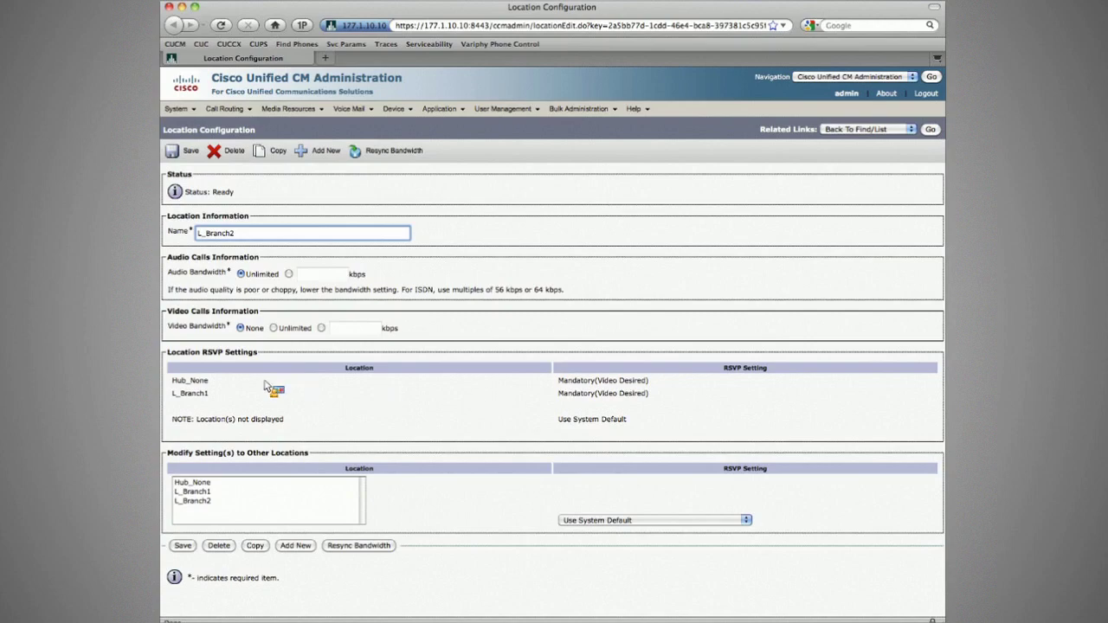
drag(265, 387, 422, 172)
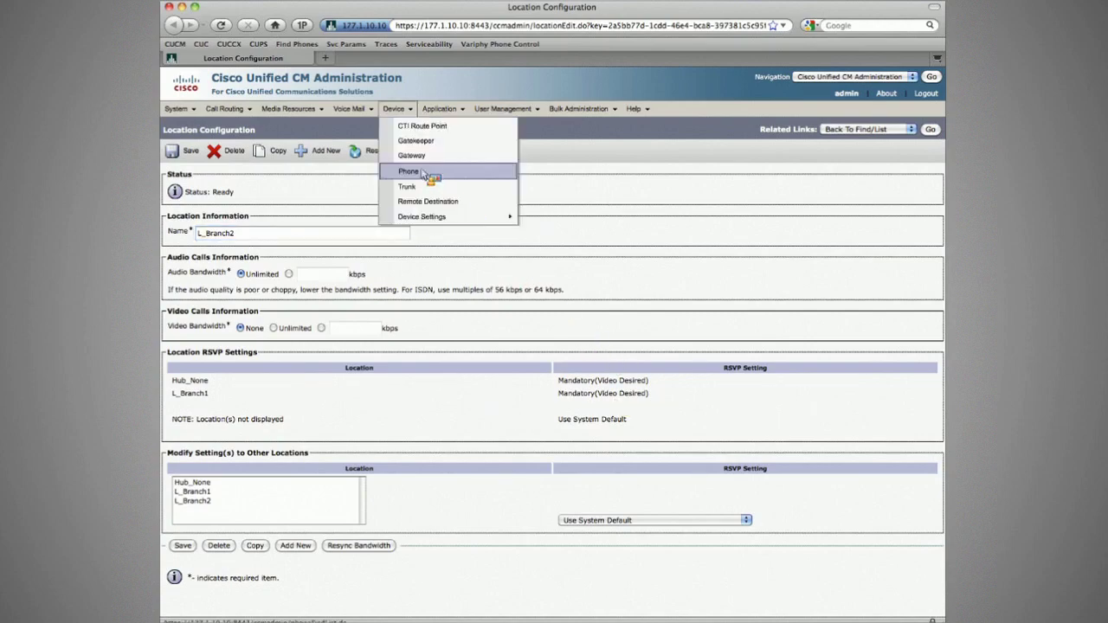
click(422, 171)
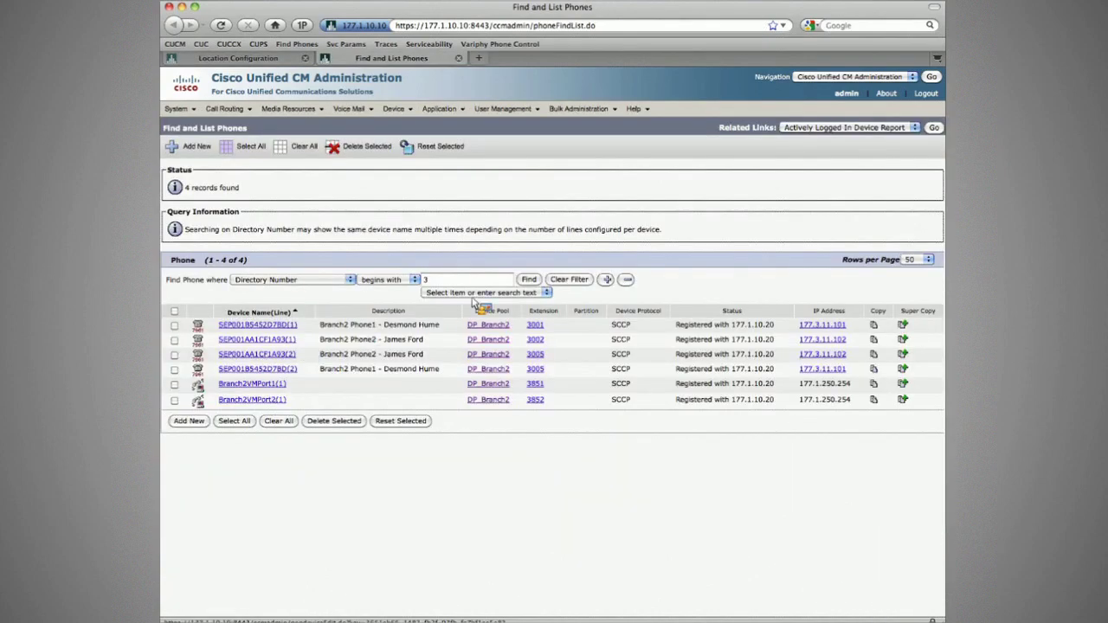
Open the phone configuration for Branch2 Phone2, device SEP001AA1CF1A93
click(488, 341)
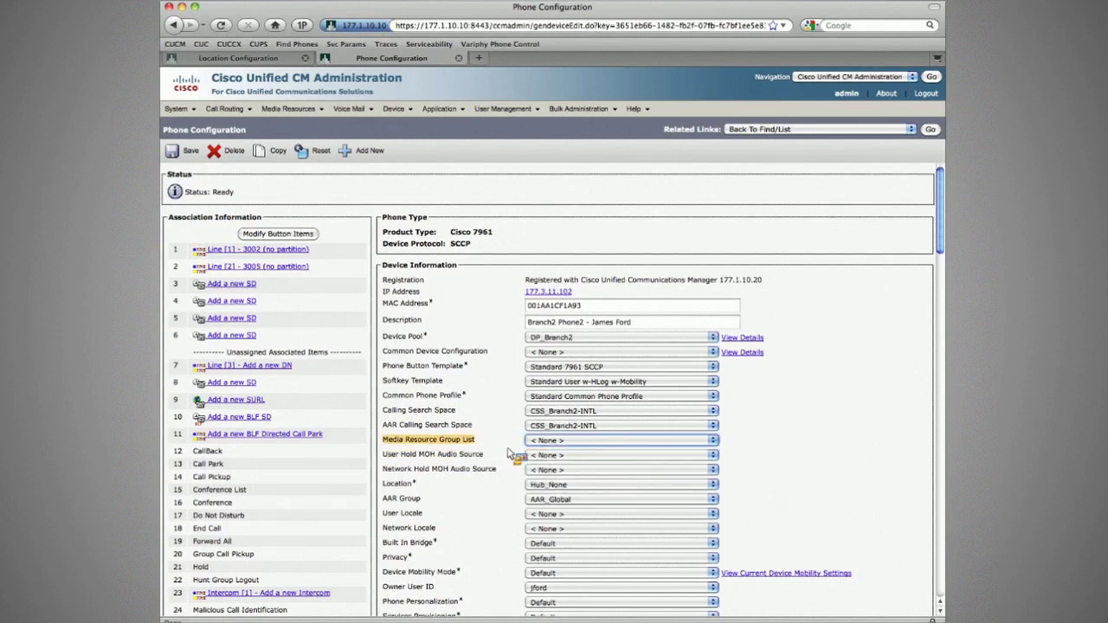
click(527, 469)
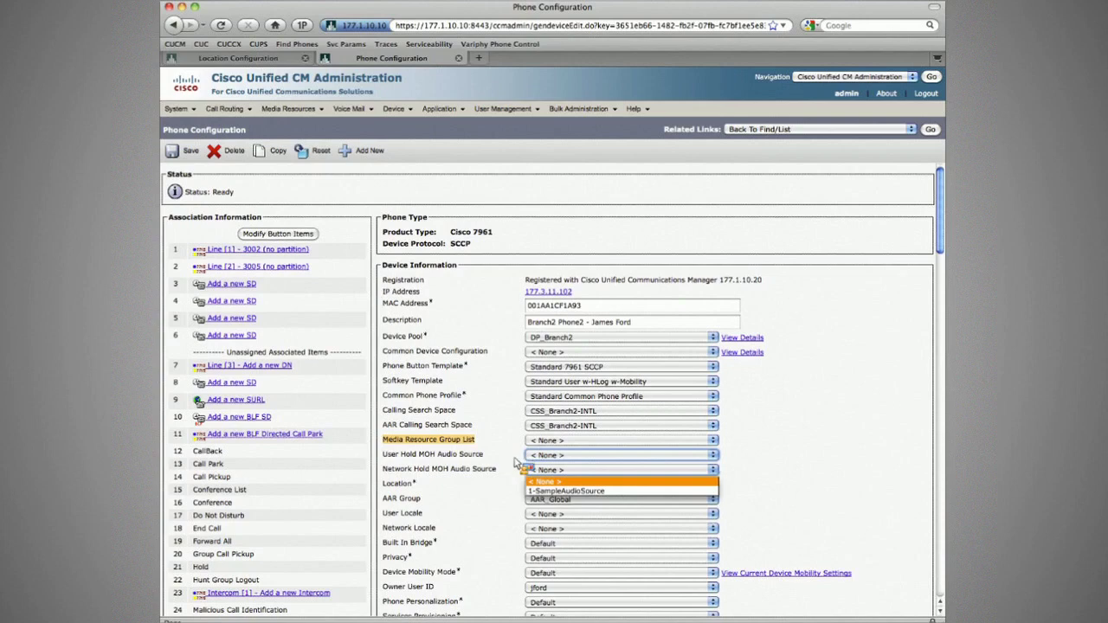
click(520, 442)
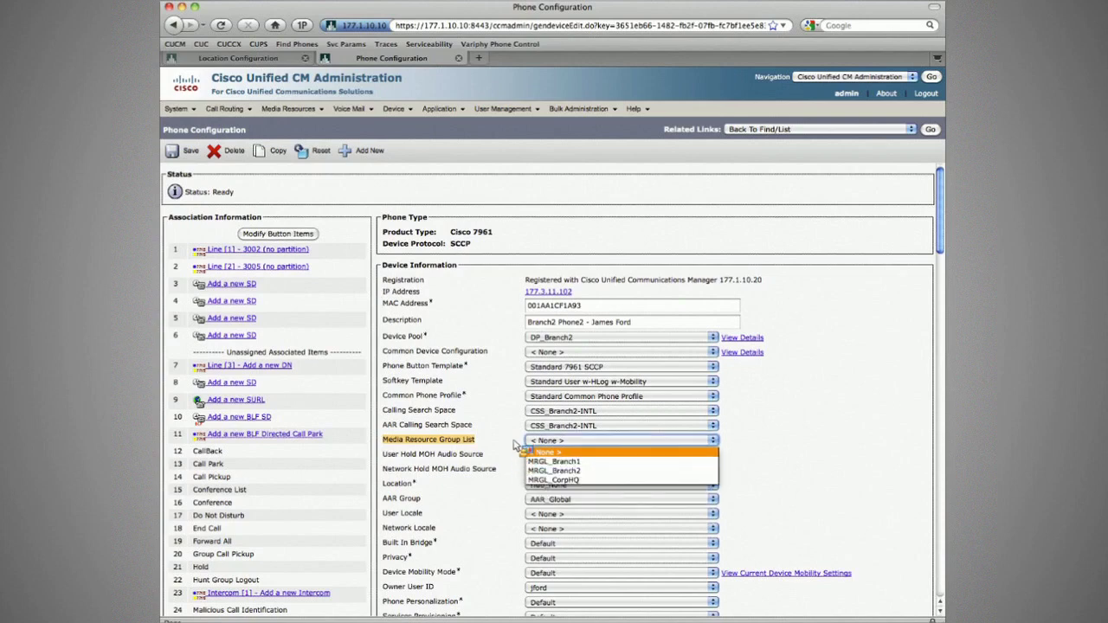
click(530, 450)
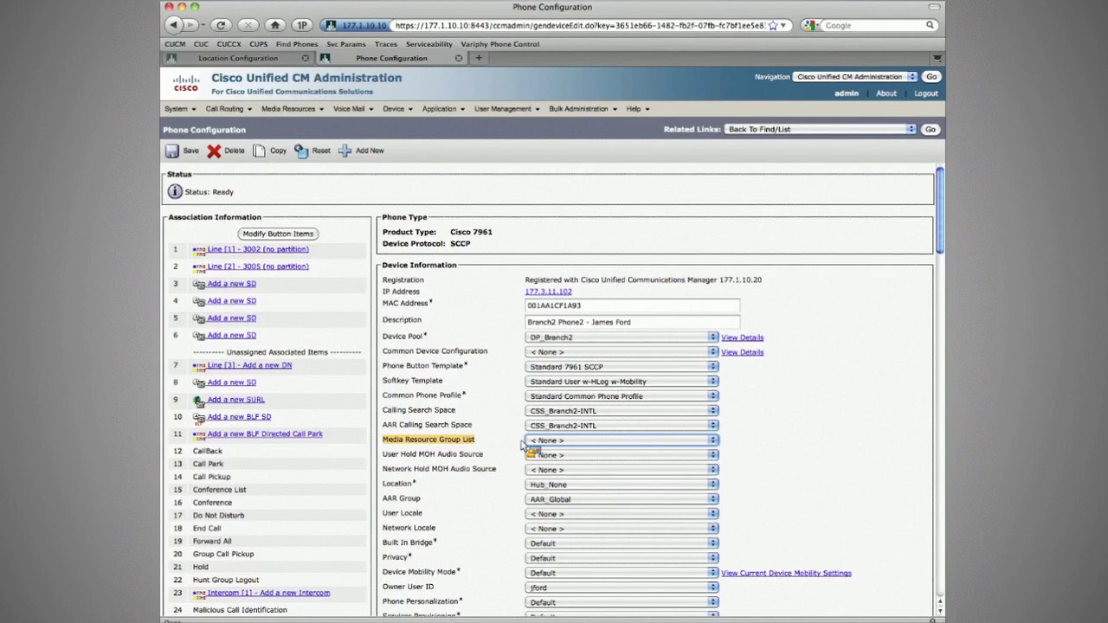
key(Tab)
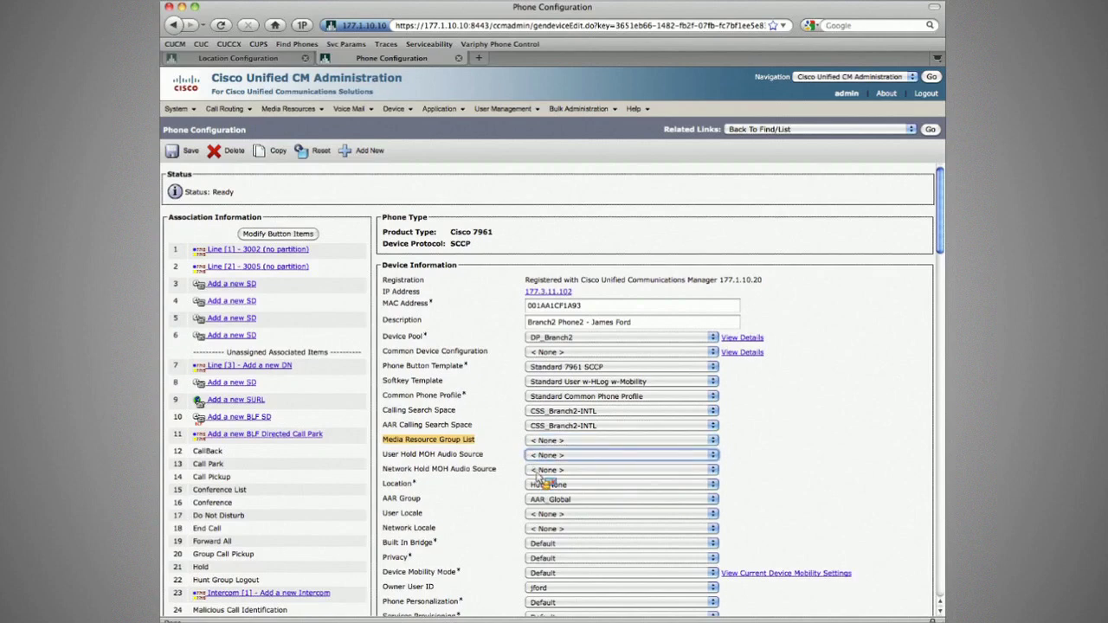
key(Tab)
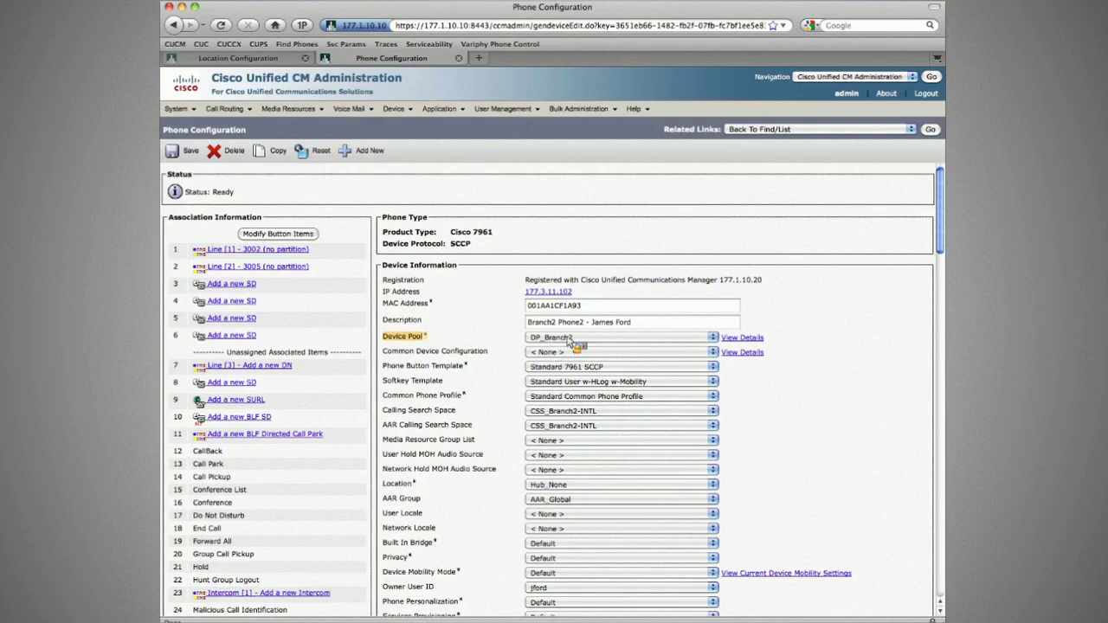
click(724, 337)
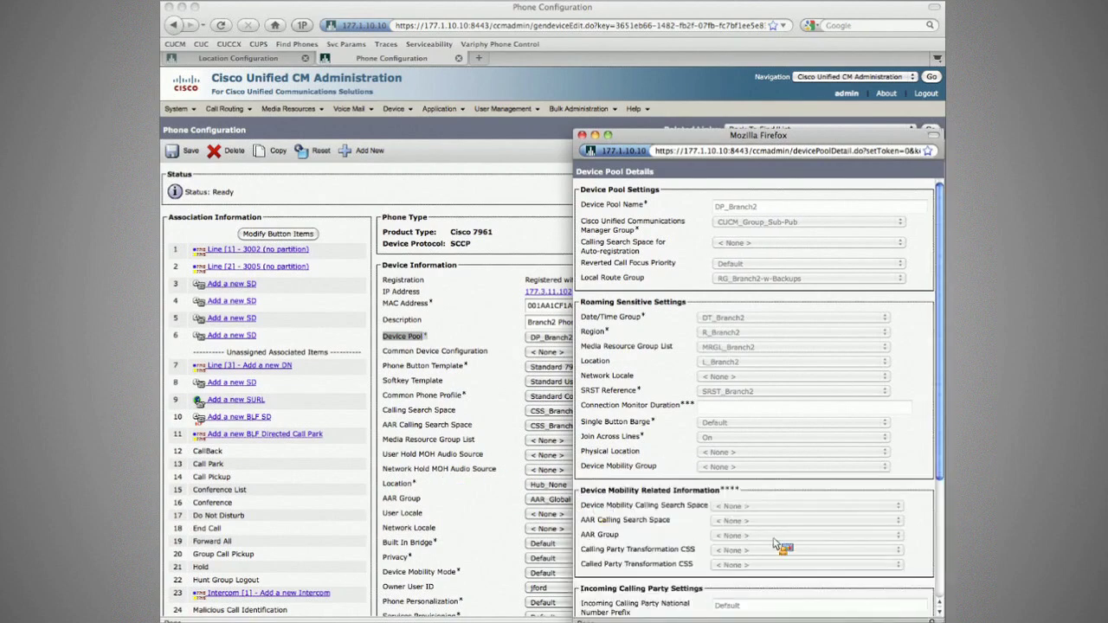
scroll(778, 544, down, 3)
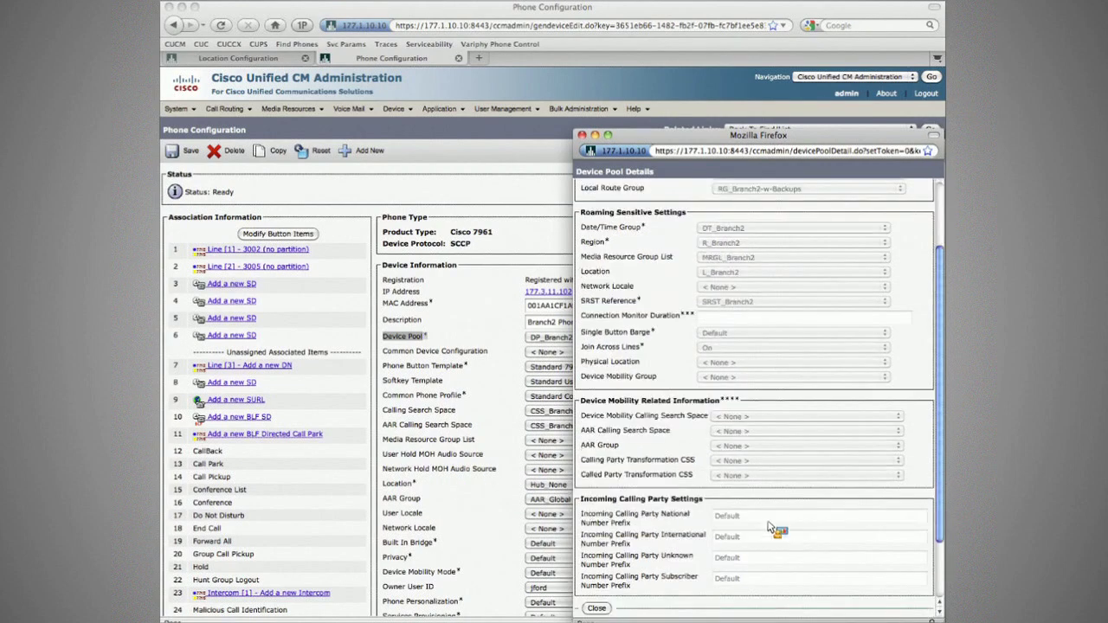
scroll(758, 478, up, 3)
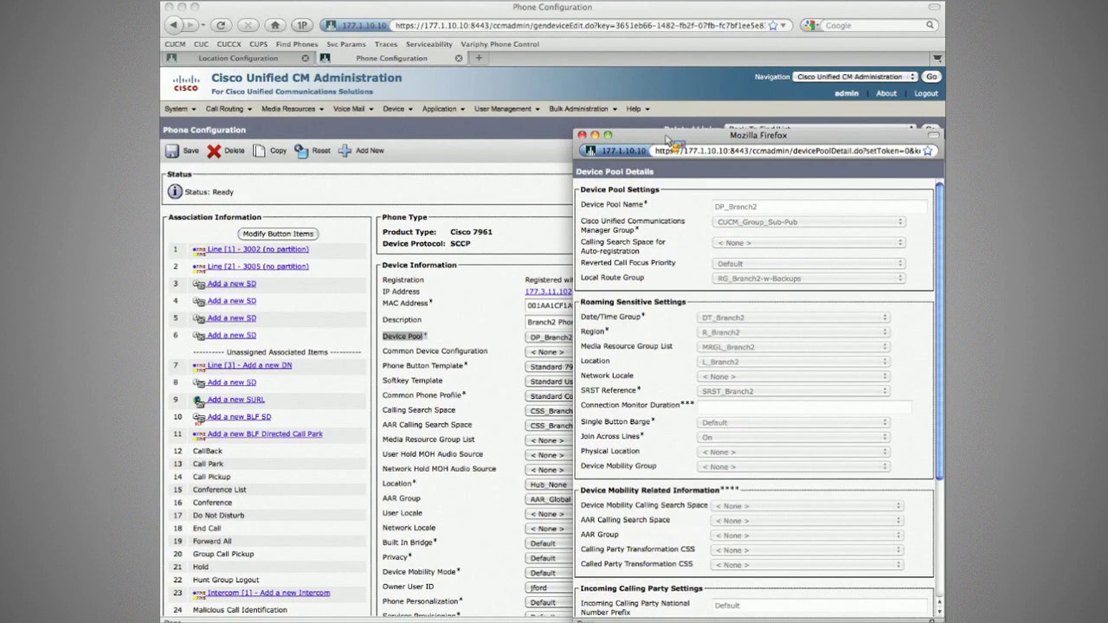
drag(672, 141, 625, 162)
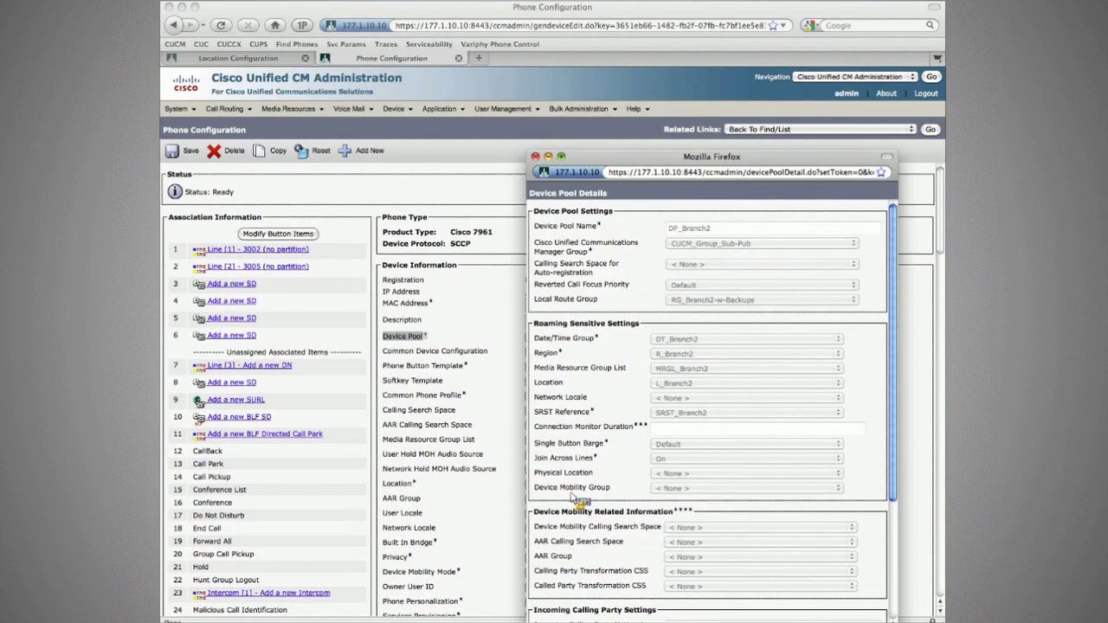
key(super+w)
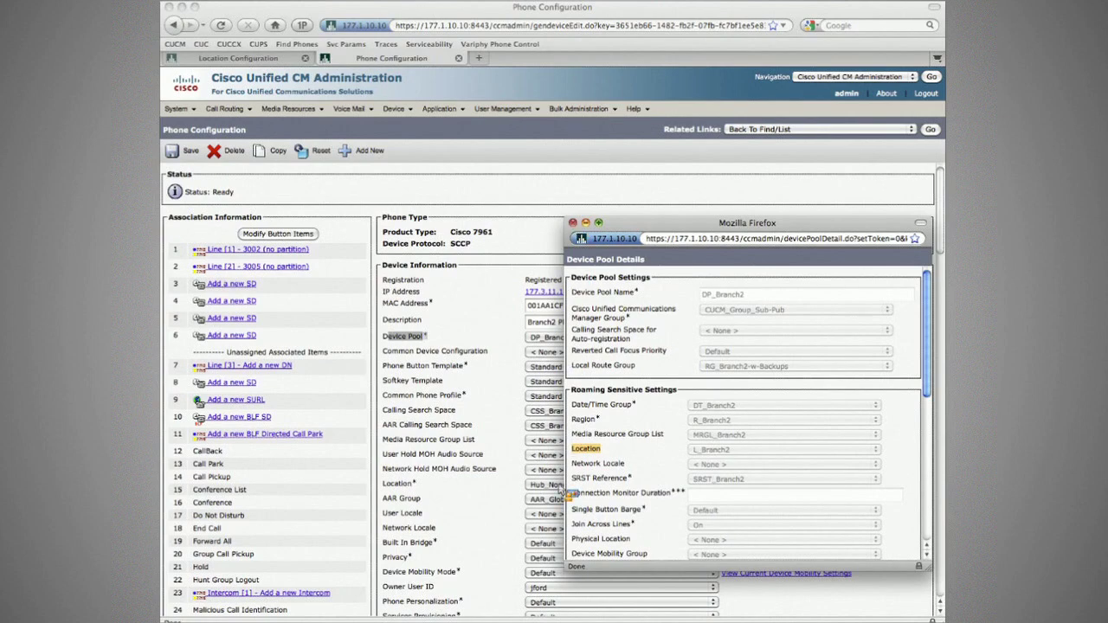
click(560, 491)
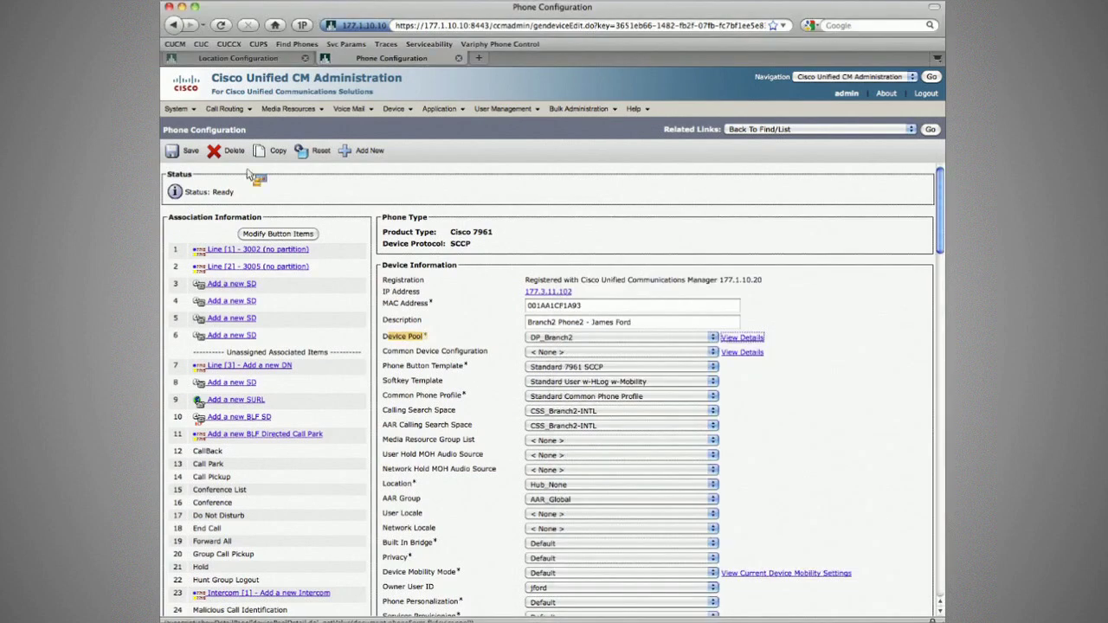
Browse the device pools DP_Branch2 and DP_CorpHQ, confirming DP_CorpHQ's location is Hub_None
click(193, 115)
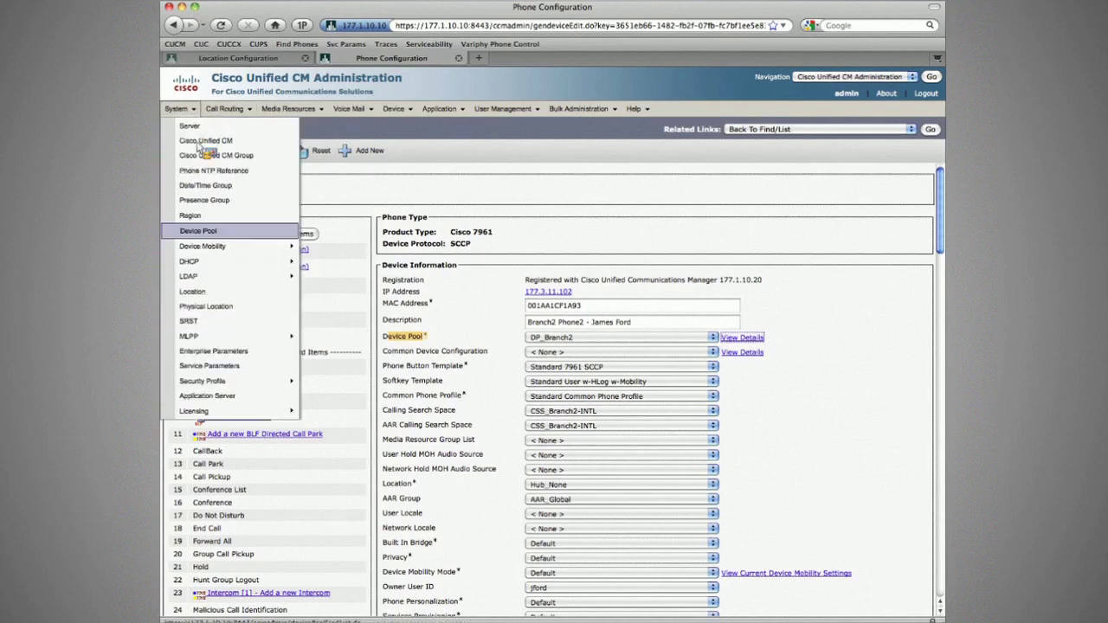
click(217, 233)
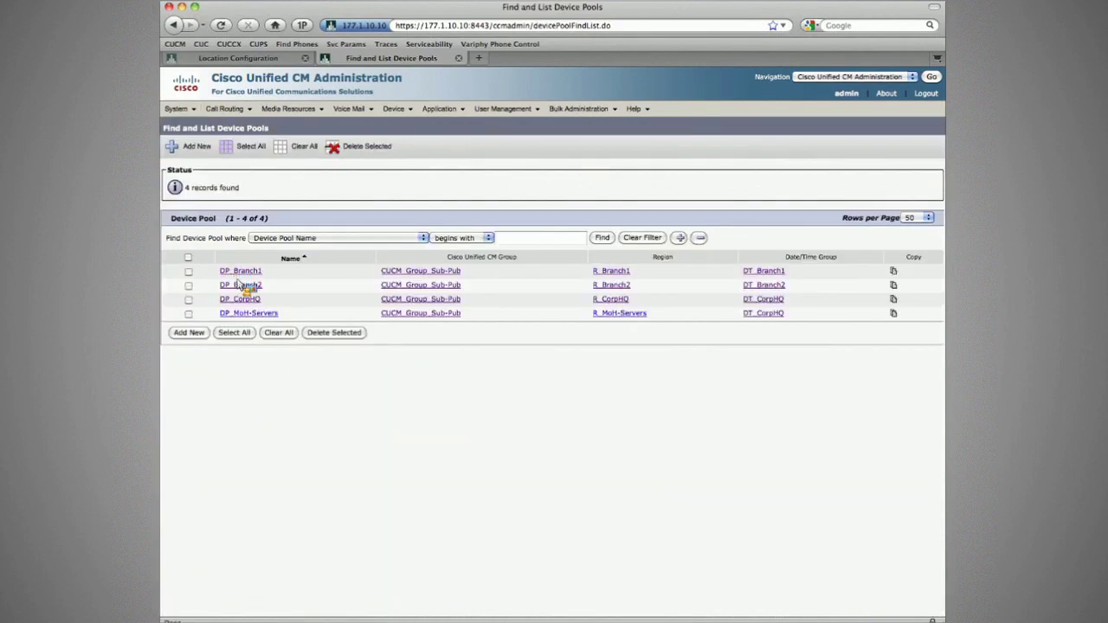
click(241, 286)
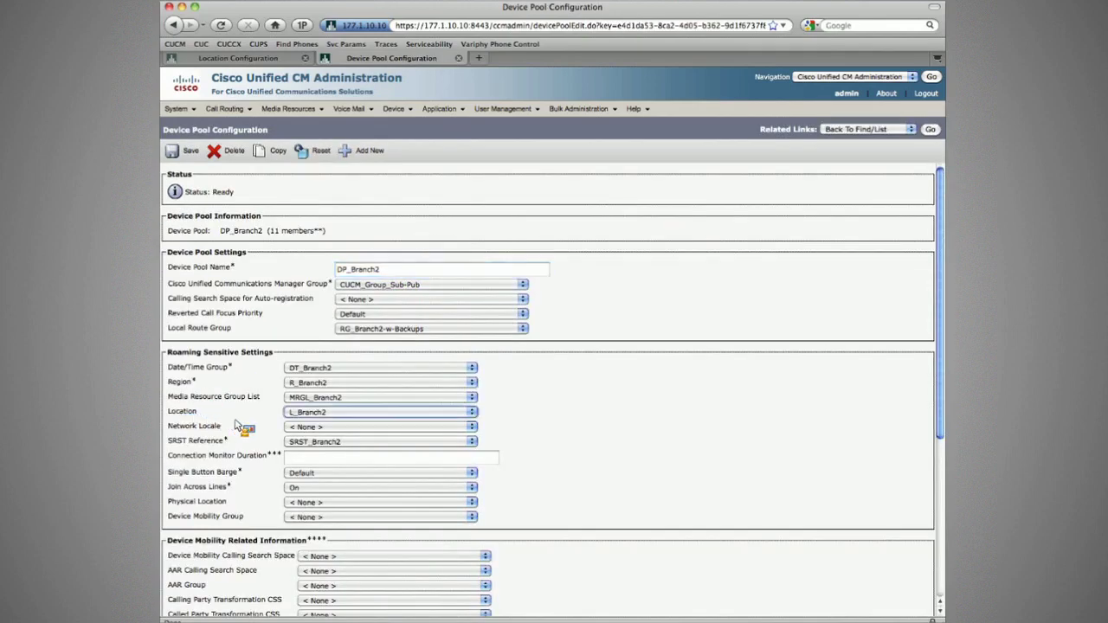
key(super+bracketleft)
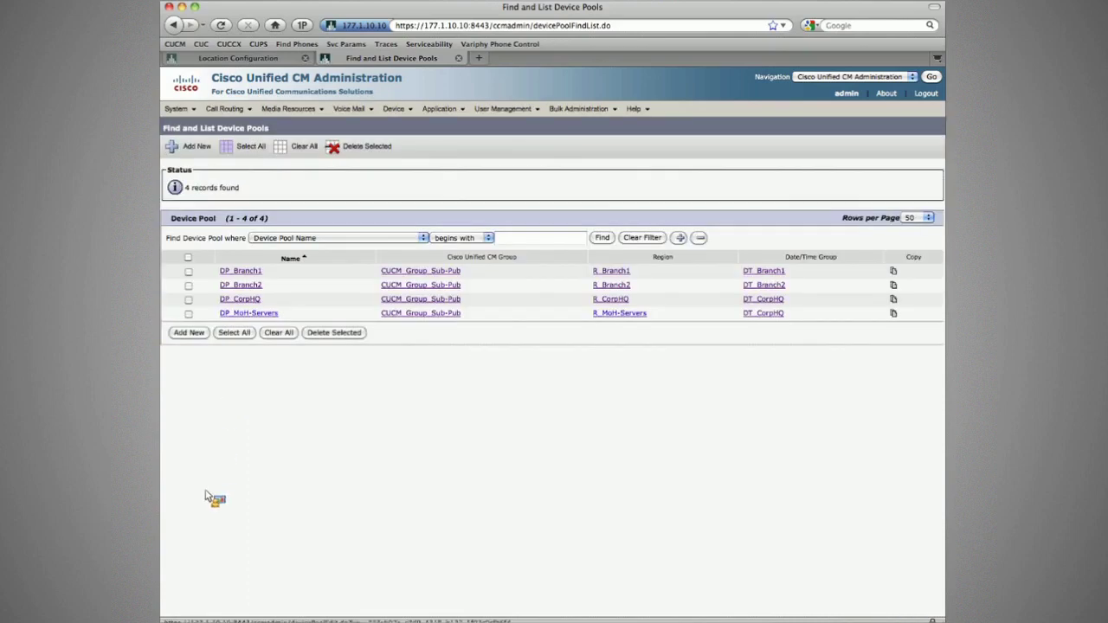
key(super+bracketright)
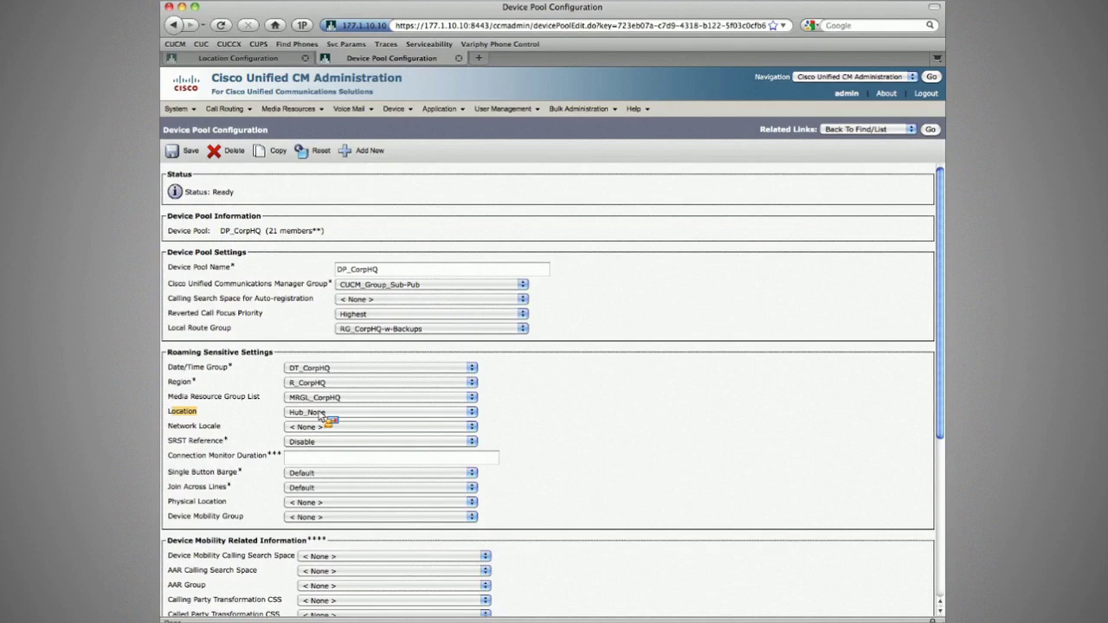
drag(321, 417, 202, 414)
click(202, 416)
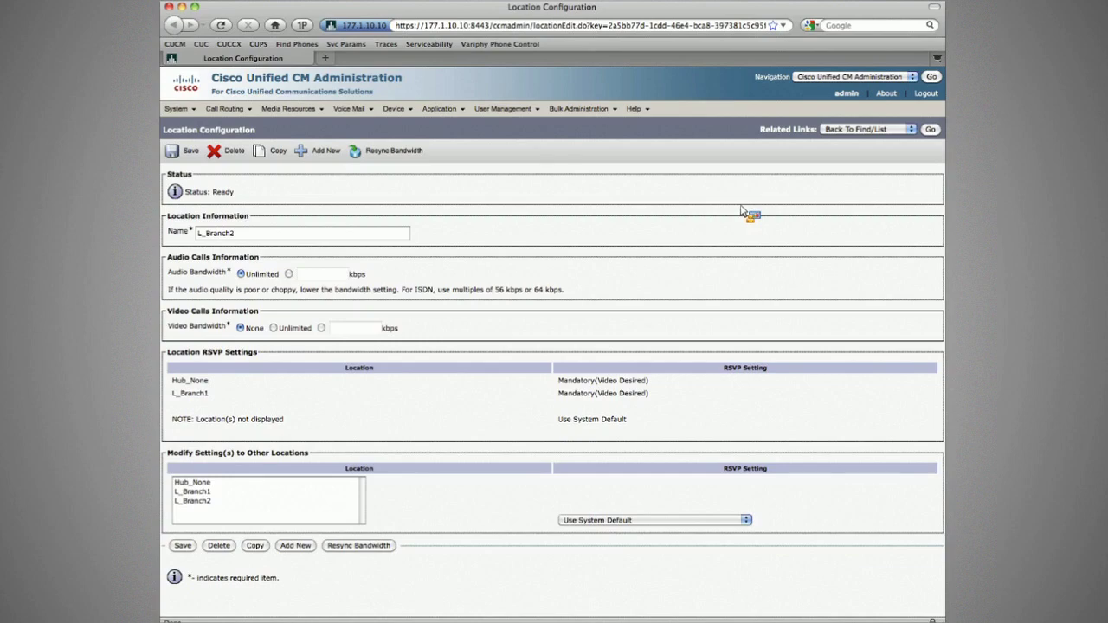
Search the phone list for Device Name beginning with 'sep'
click(401, 117)
click(412, 171)
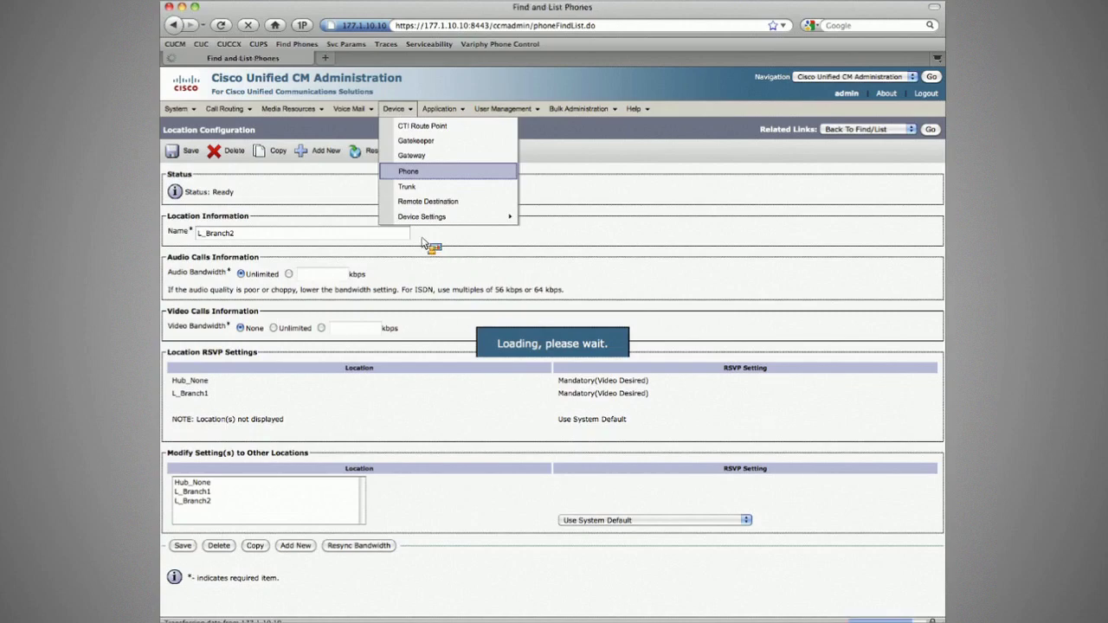
click(346, 279)
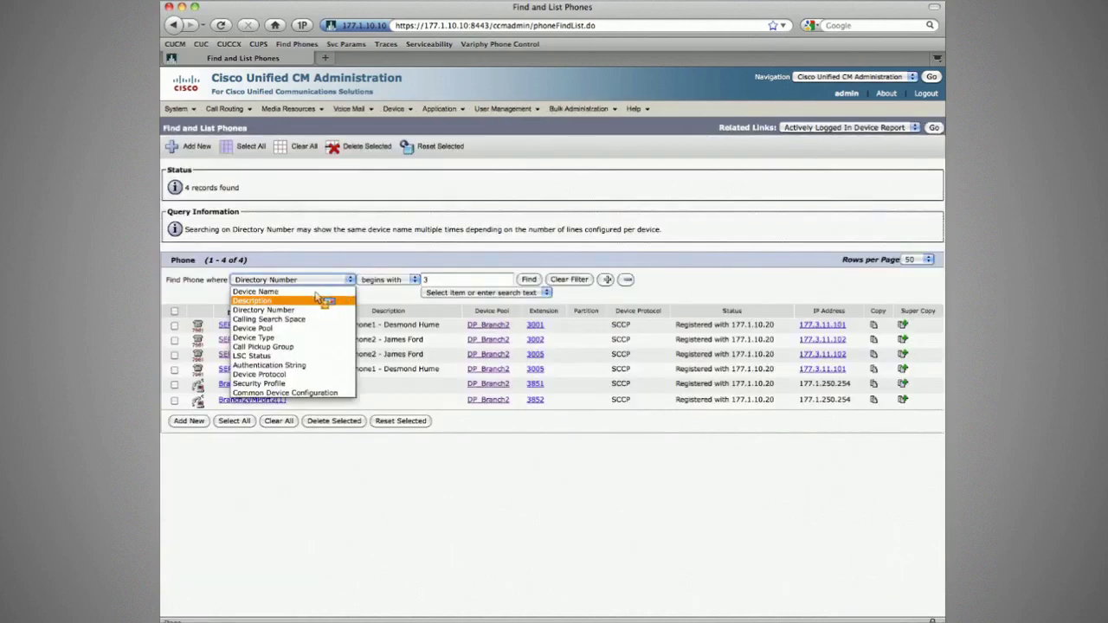
click(259, 292)
click(442, 281)
text(sep)
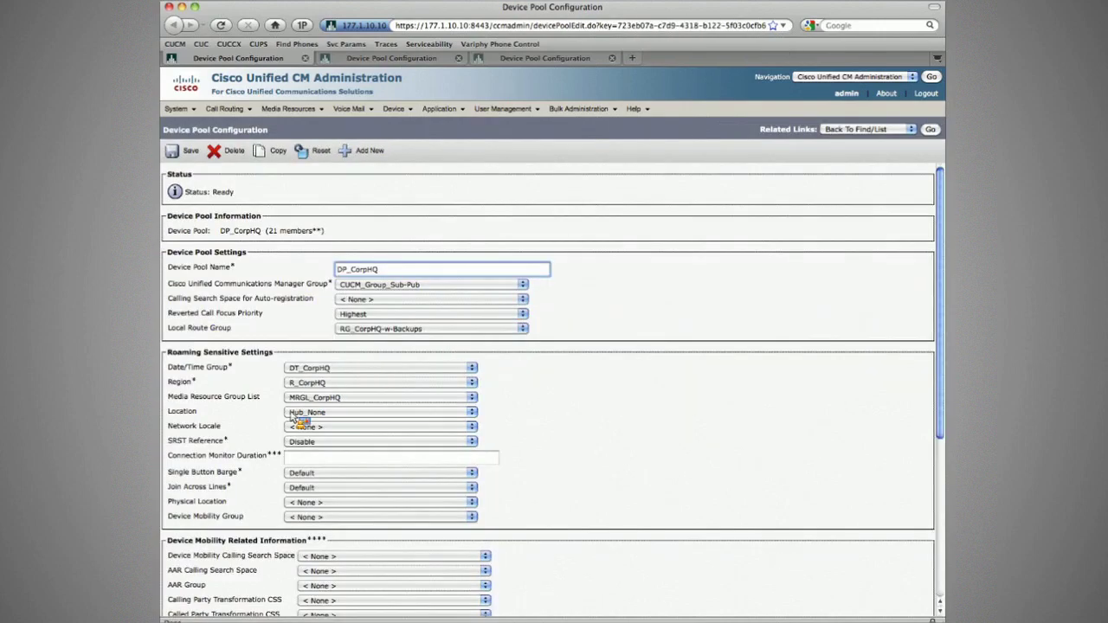
Close the DP_CorpHQ and DP_Branch1 pool pages, noting DP_Branch1 uses location L_Branch1
key(super+w)
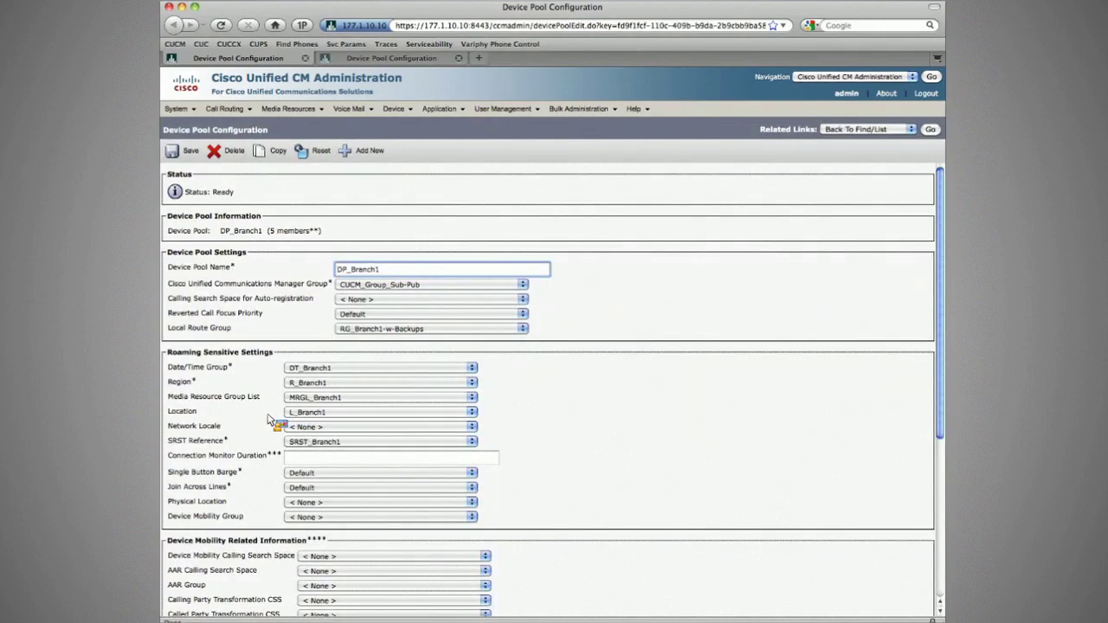
click(268, 416)
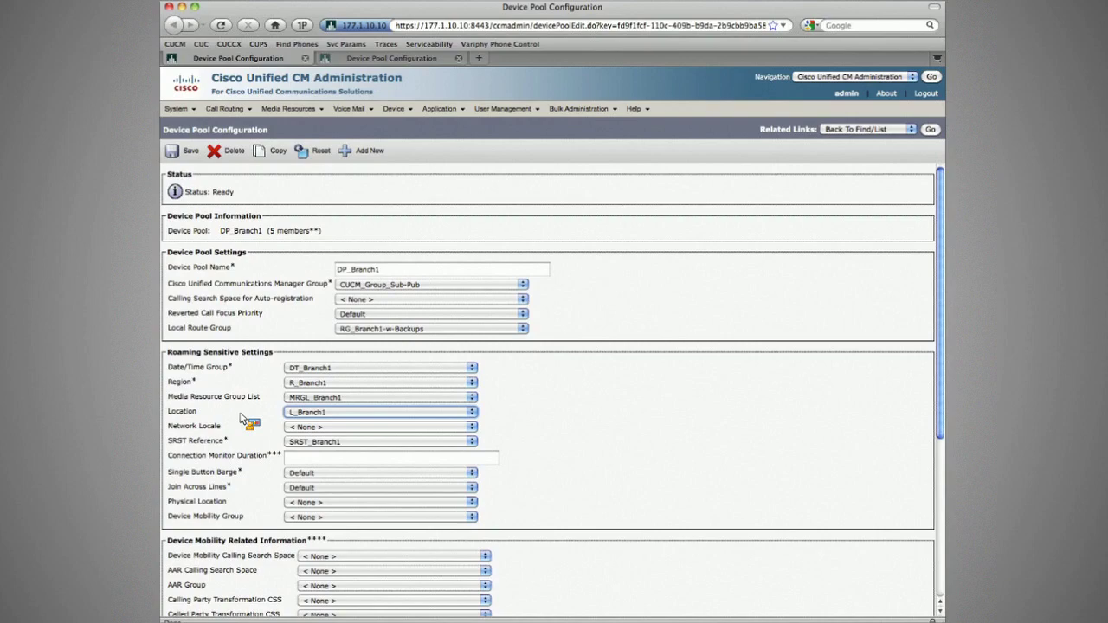
key(super+w)
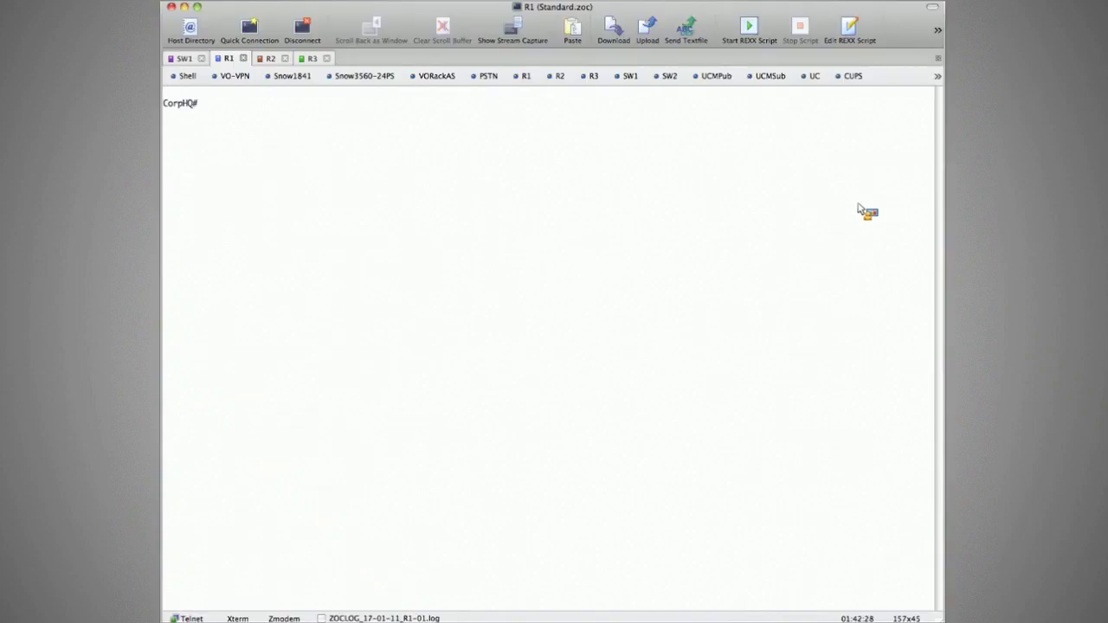
On R1, run 'sh ip int br | ex unass' to list the interfaces that have IP addresses
text(sh run |)
key(BackSpace)
key(BackSpace)
key(BackSpace)
key(BackSpace)
key(BackSpace)
text(ip i)
text(nt | s Fa)
key(Return)
text(nt br | ex unass)
key(Return)
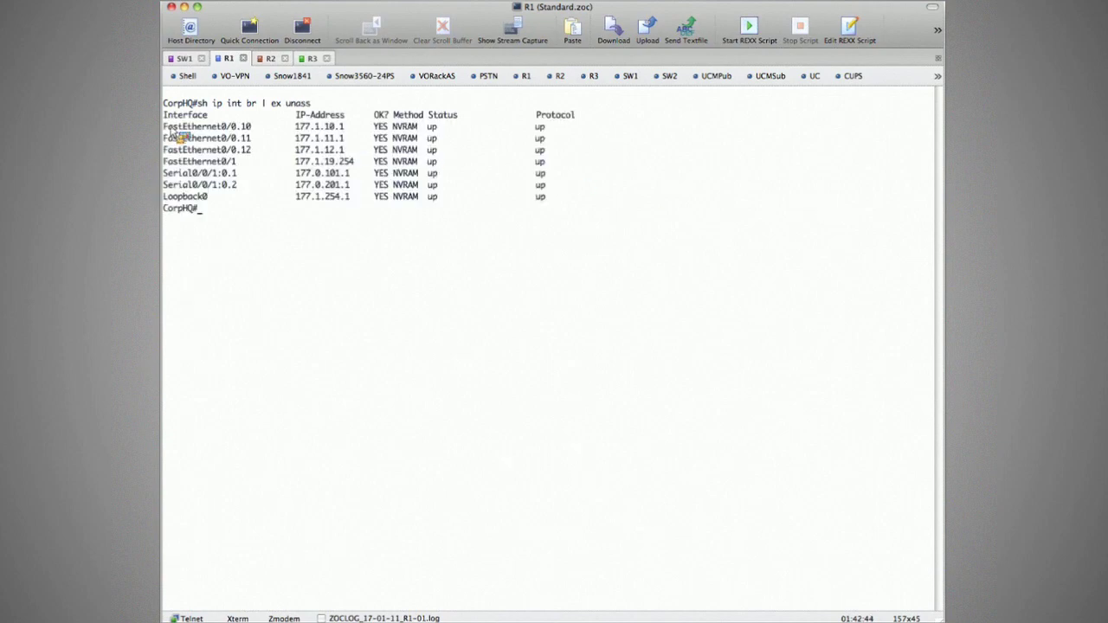
Highlight the interface list and pick out Serial0/0/1:0.1 and Serial0/0/1:0.2
drag(172, 130, 359, 210)
double_click(236, 174)
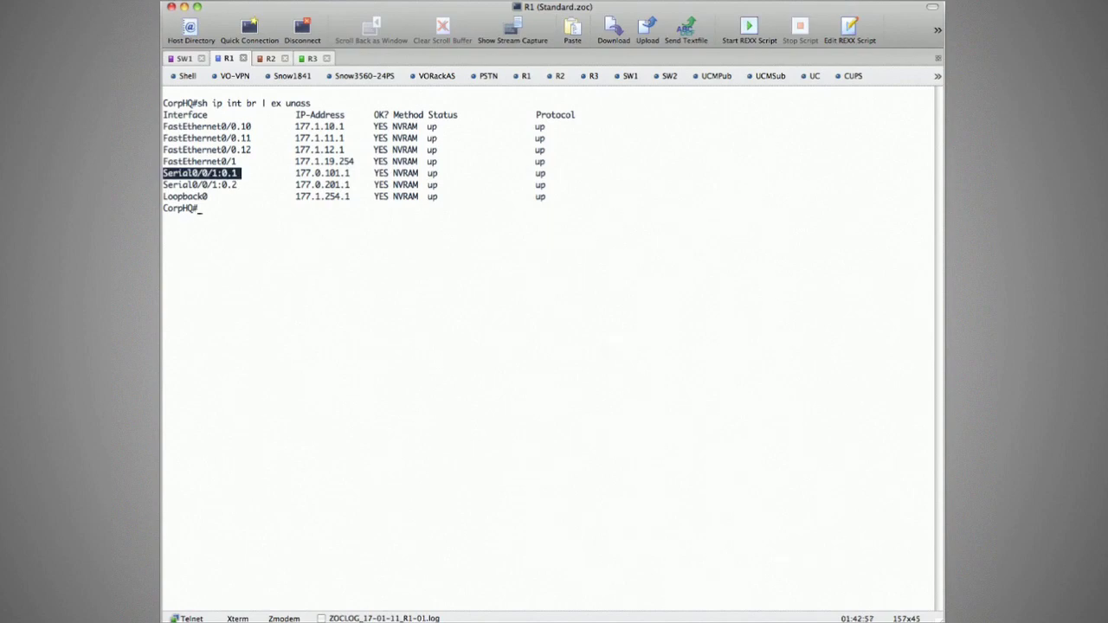
double_click(232, 185)
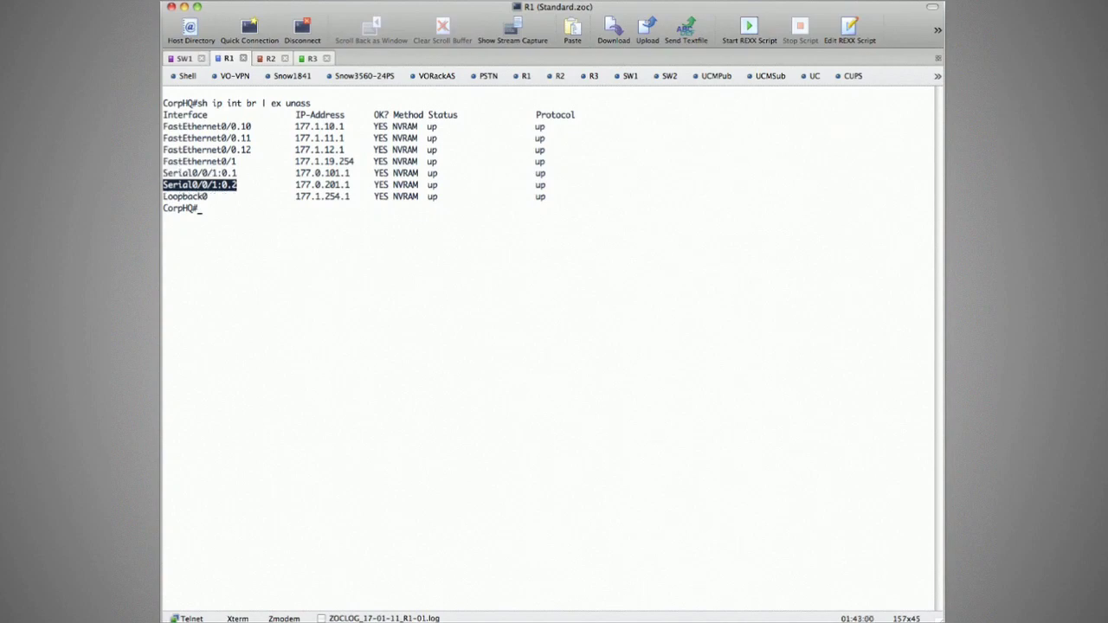
double_click(232, 173)
key(super+c)
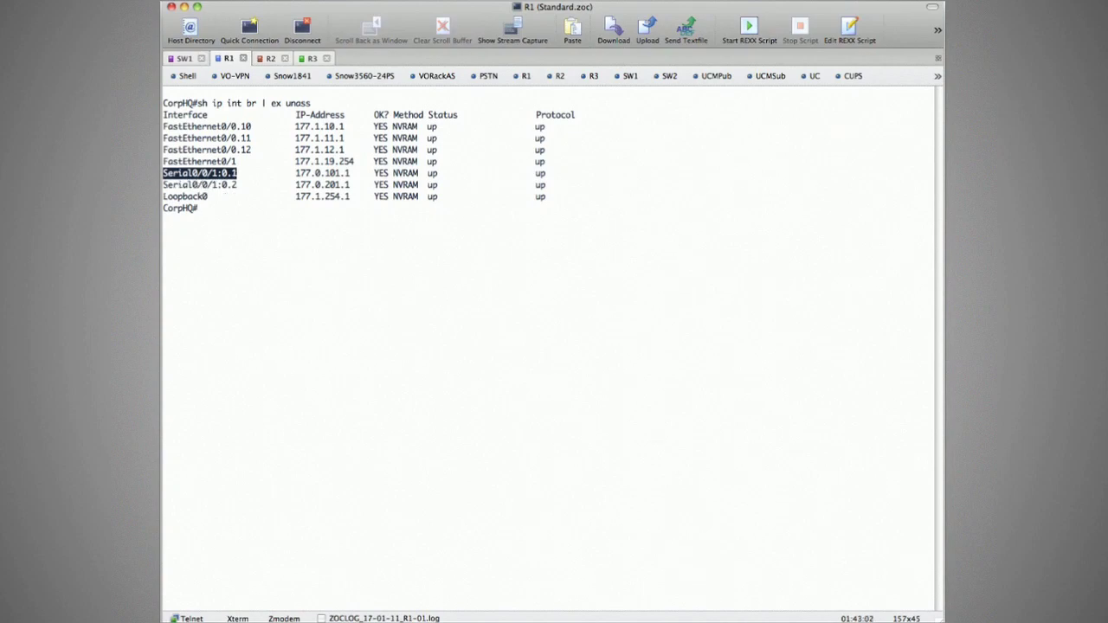
text(sh run int)
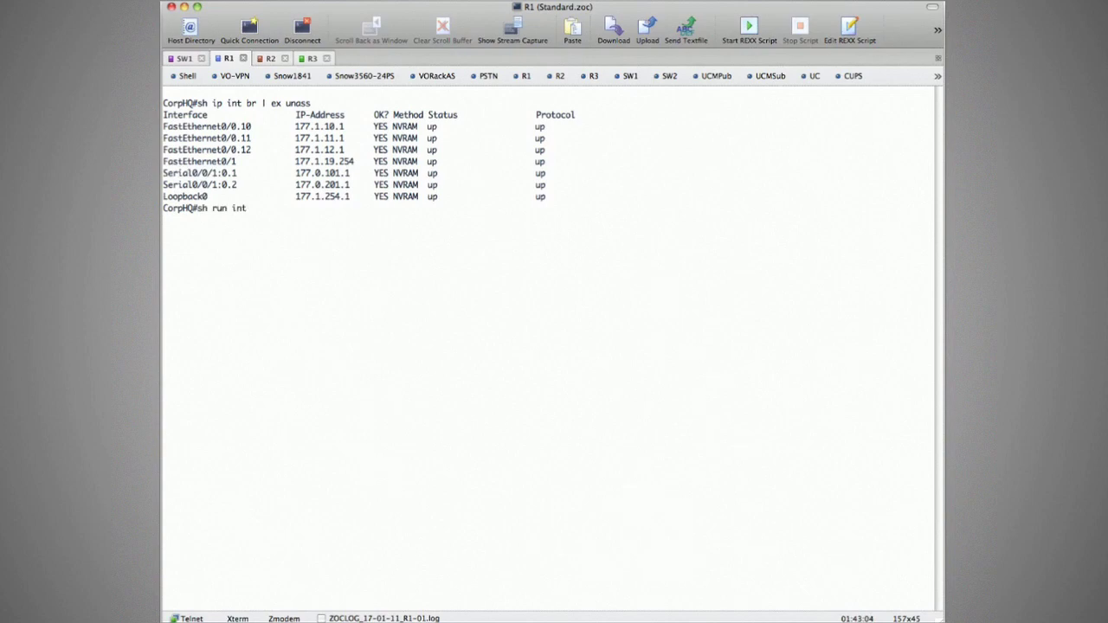
Show the running configs of Serial0/0/1:0.1 and Serial0/0/1:0.2
key(super+v)
key(Return)
key(Return)
key(Return)
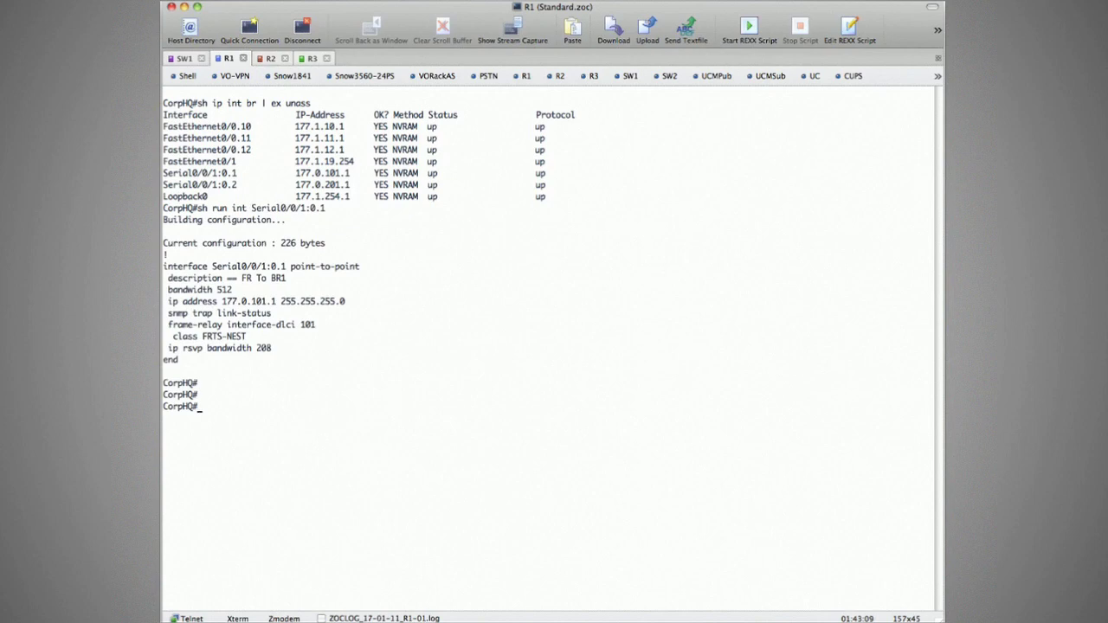
text(sh run int Serial0/0/1:0.2)
key(Return)
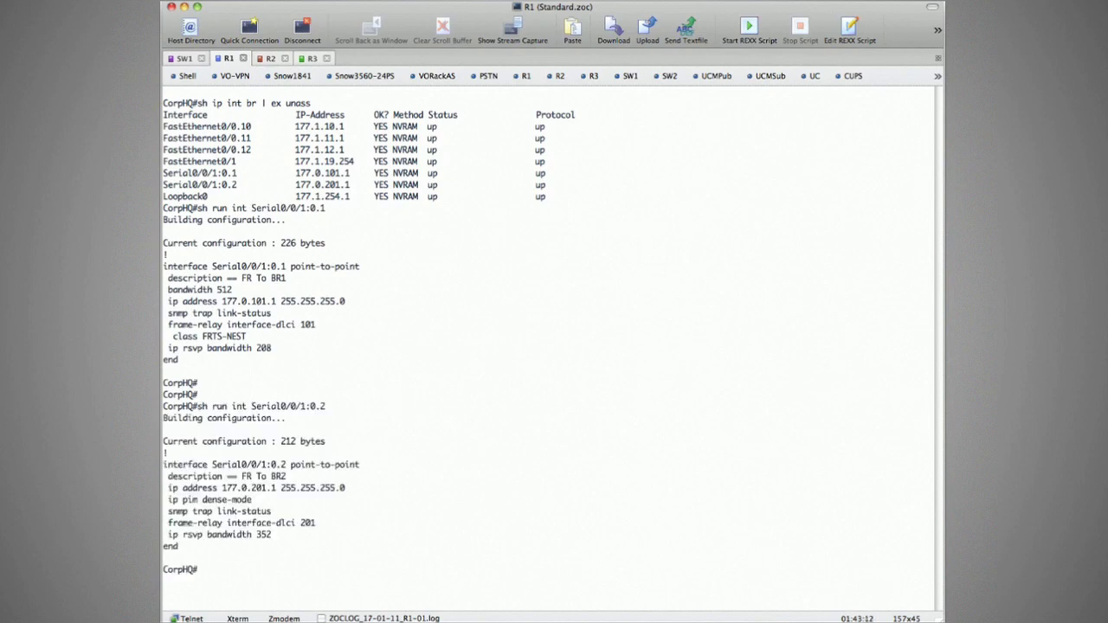
Copy the 'ip rsvp bandwidth 208' and 'ip rsvp bandwidth 352' lines
triple_click(198, 348)
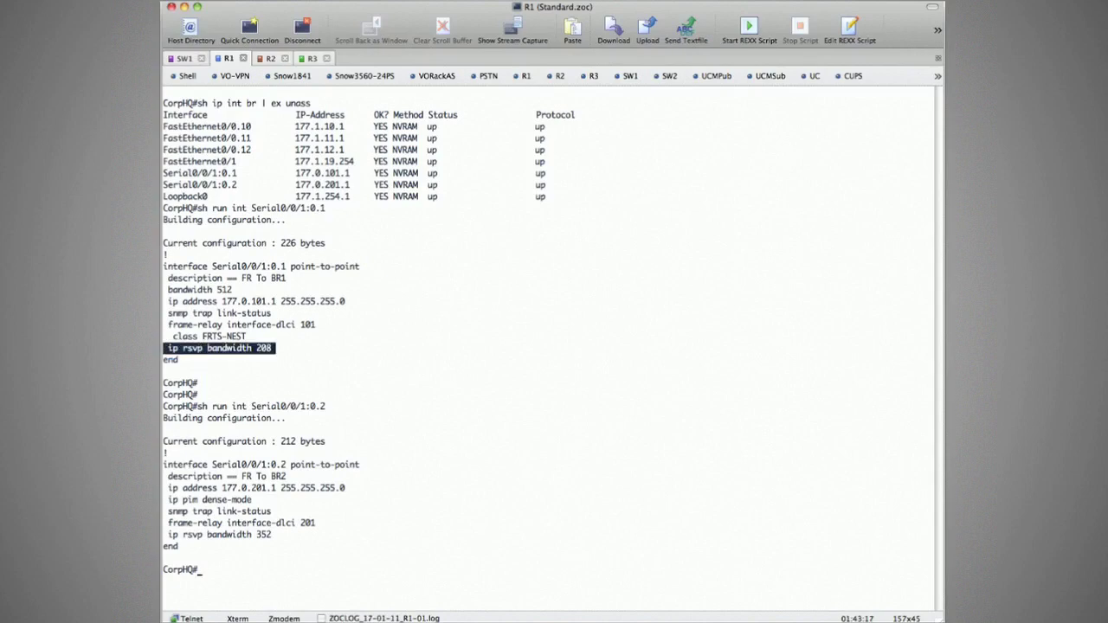
key(super+c)
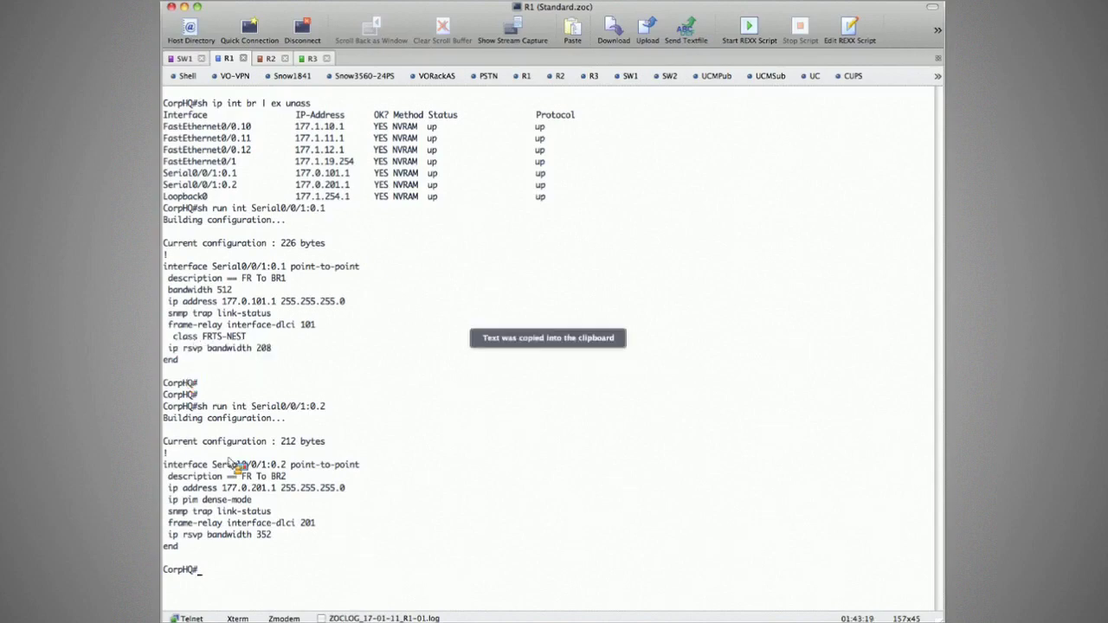
triple_click(259, 535)
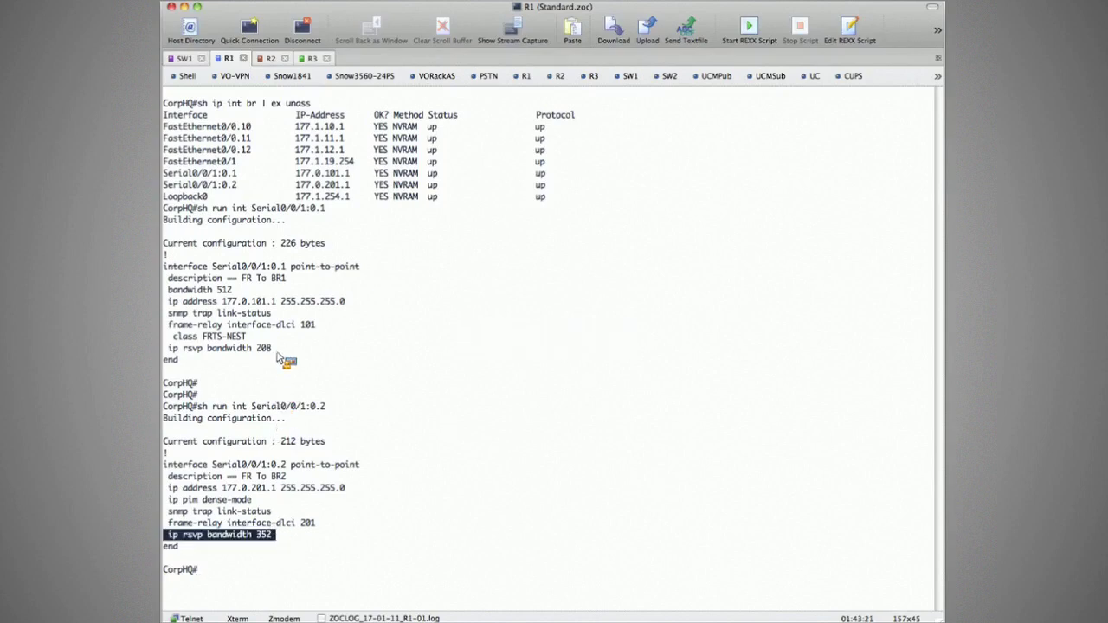
key(super+c)
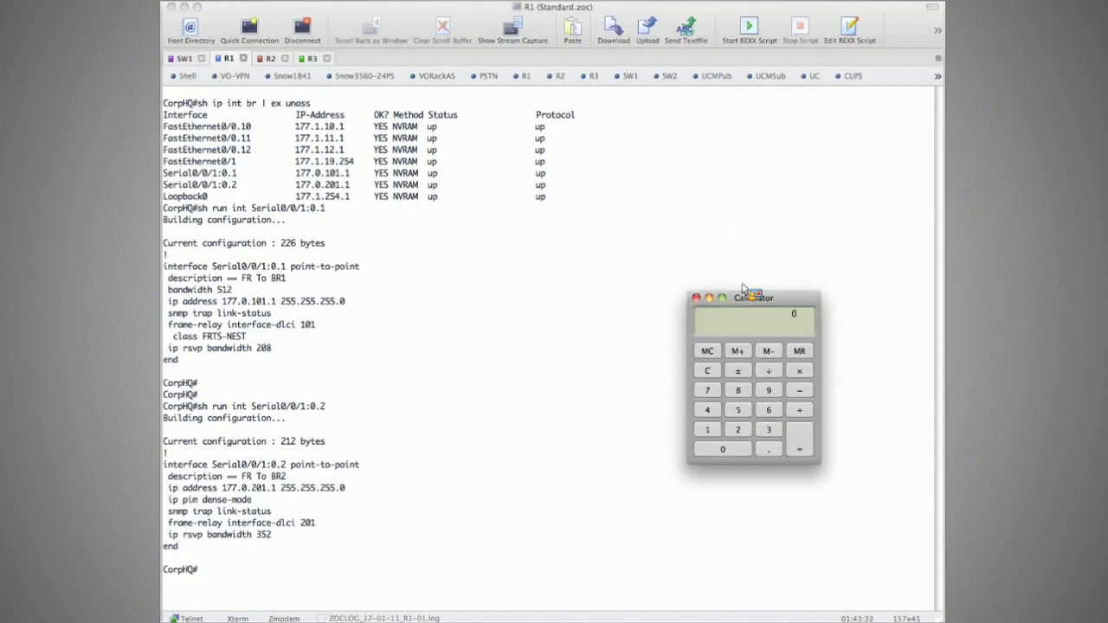
Calculate 24 × 8 = 192 and 24 × 14 = 336, clearing the display after each
text(24*8=)
key(Escape)
text(14)
key(Escape)
text(24*14=)
key(Escape)
drag(769, 316, 769, 316)
Get 192 starting from 320, divide it by 24 for about 5.33, then clear to 0
key(Escape)
text(192)
key(Escape)
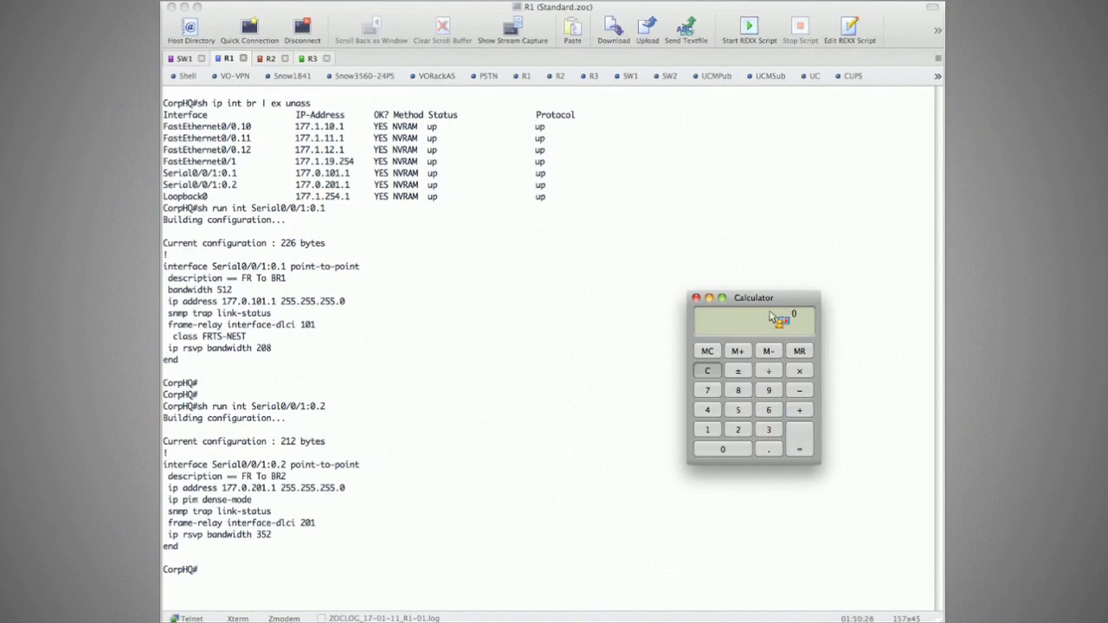
text(320)
key(Return)
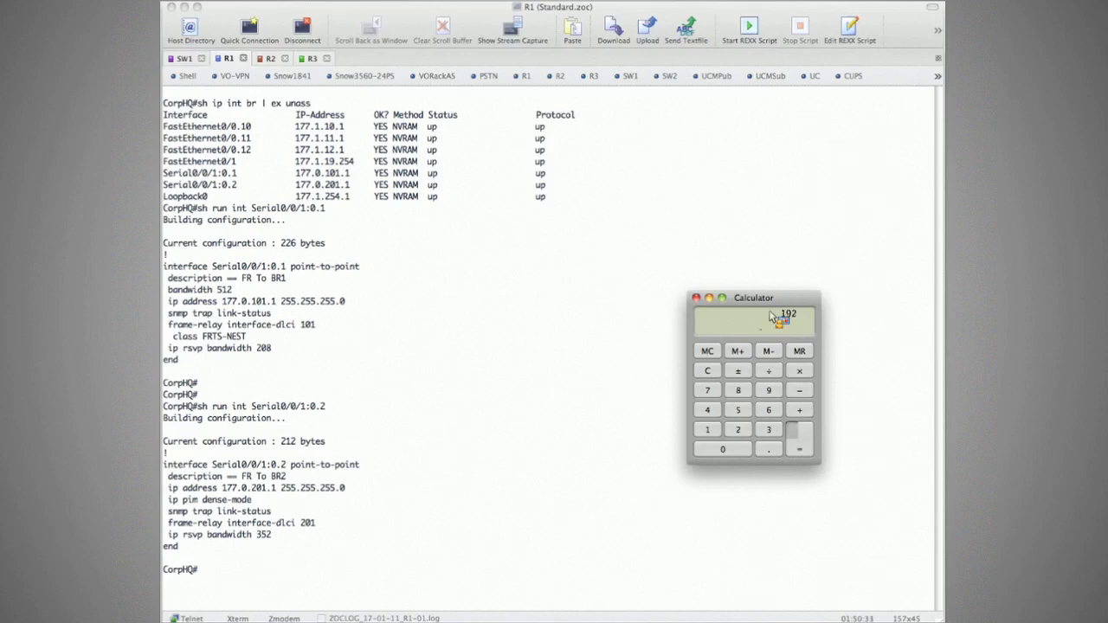
text(24)
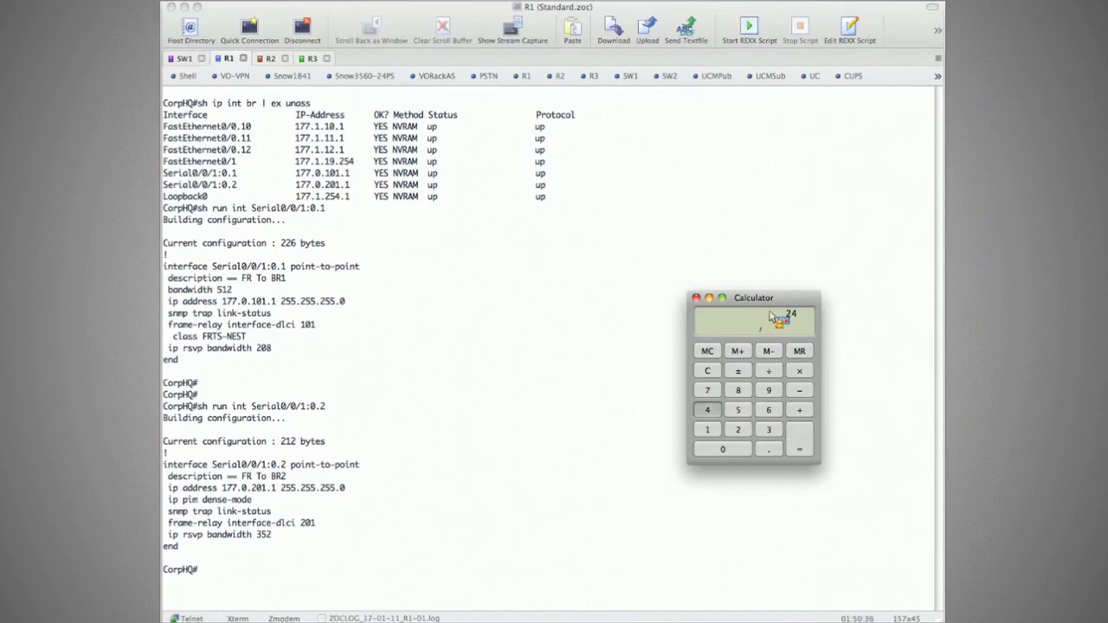
key(Return)
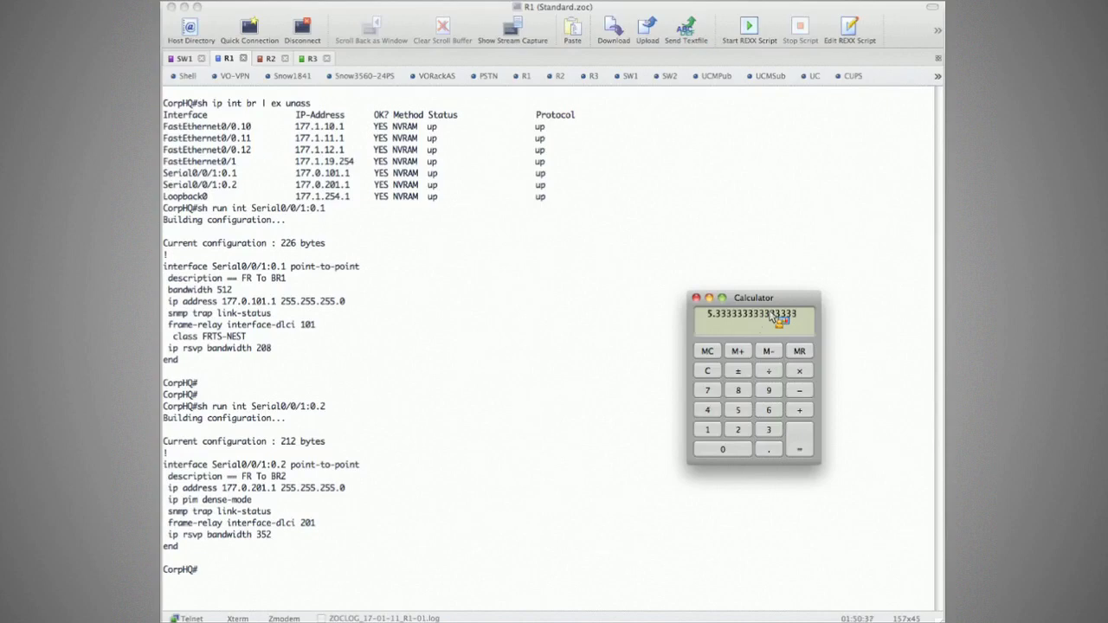
key(Escape)
key(Return)
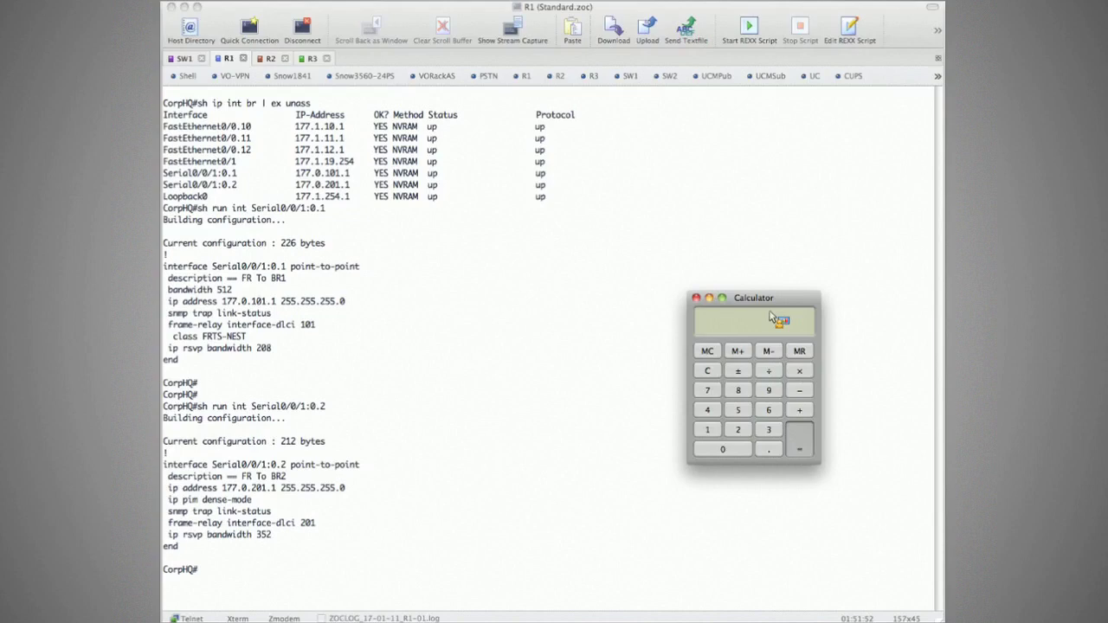
Enter 16+208 and then 24 in Calculator, clearing each, then bring the CorpHQ terminal forward
text(16+)
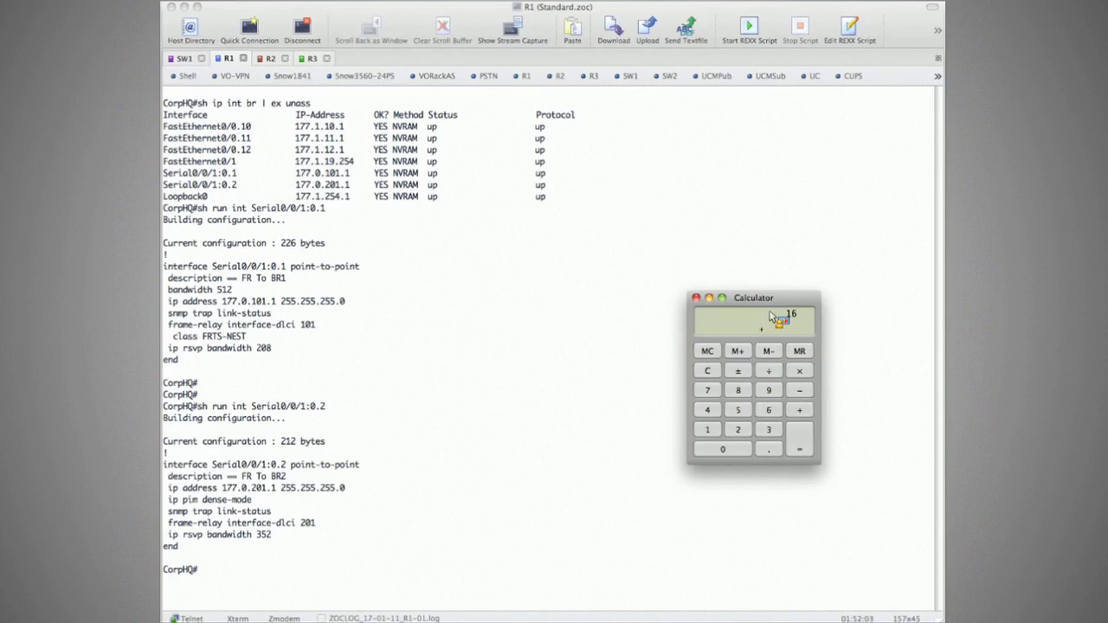
text(208)
key(Escape)
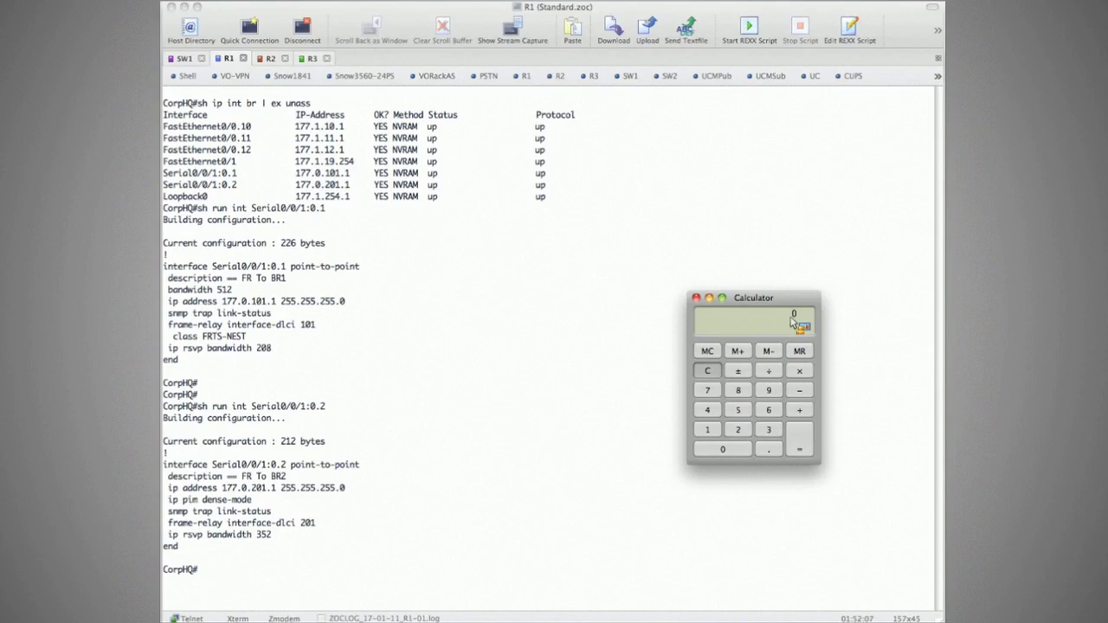
text(24)
key(Escape)
click(364, 502)
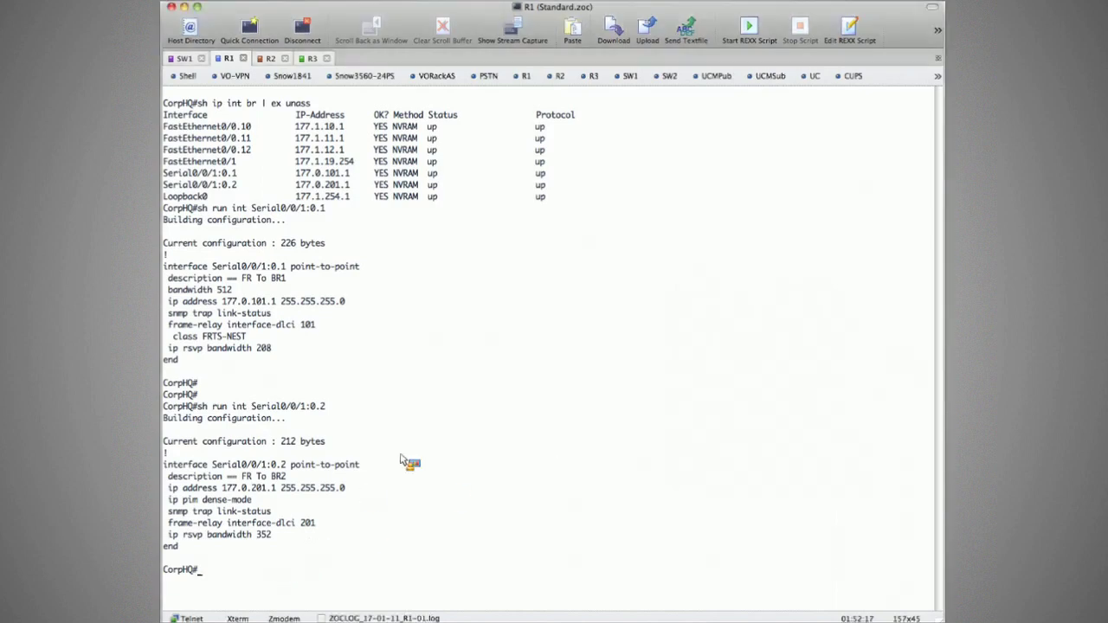
click(331, 211)
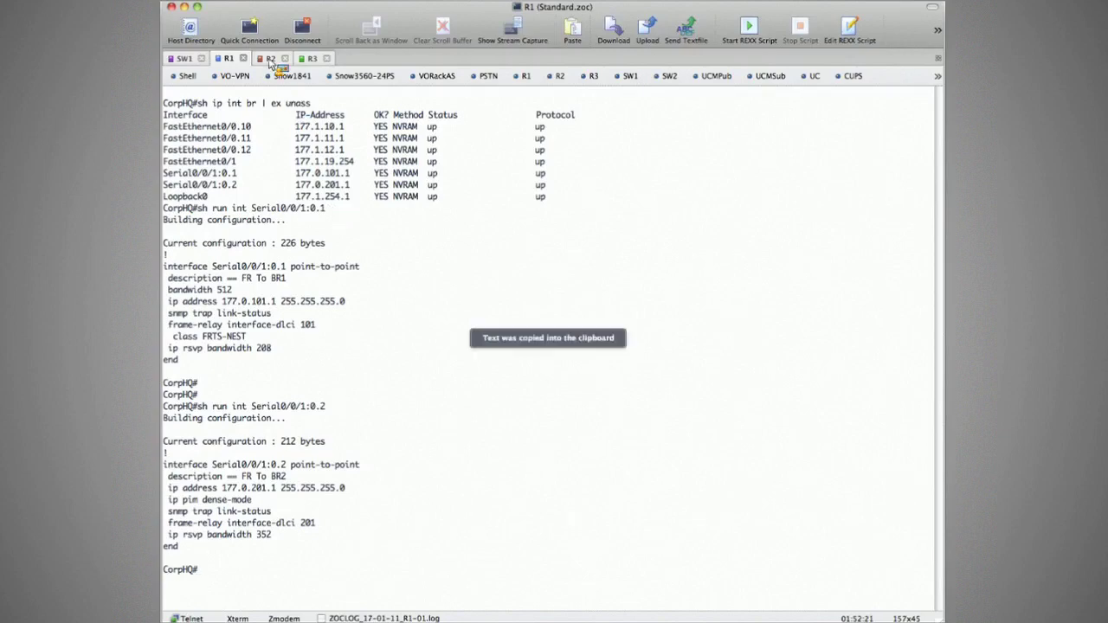
Show Branch2's Serial0/0/1:0.1 config, mark its RSVP bandwidth 352, and return to R1
click(270, 59)
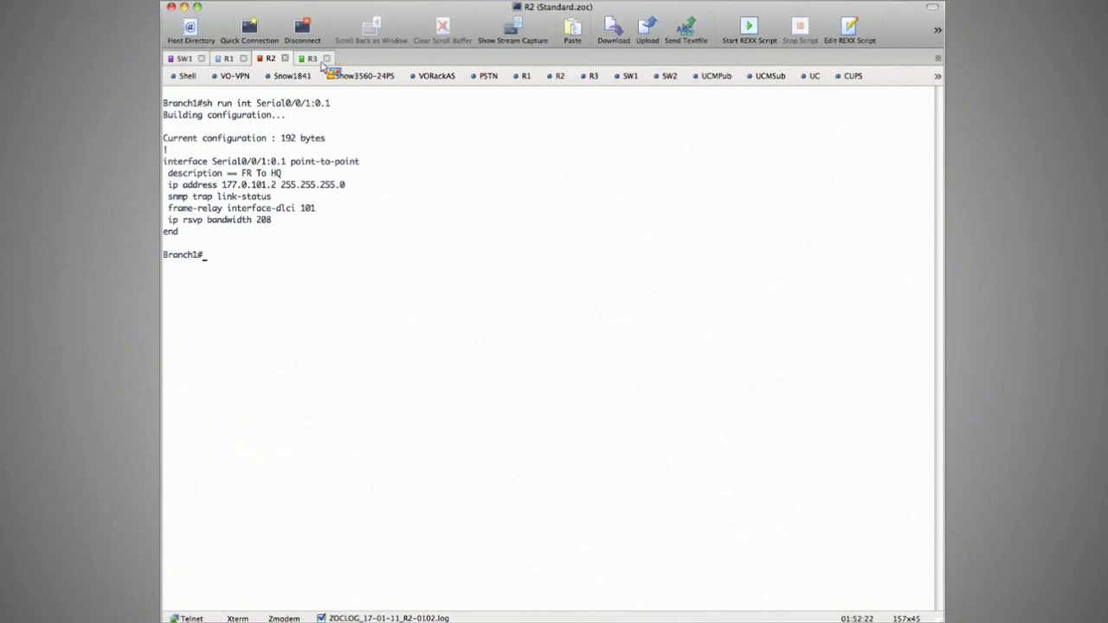
click(313, 61)
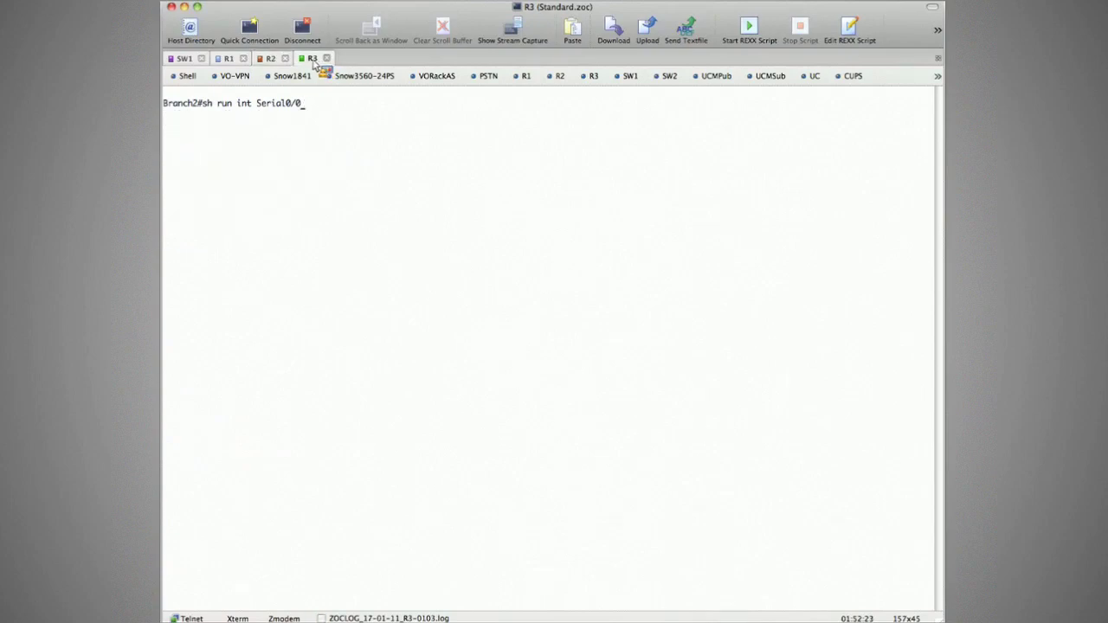
text(/1:0.1)
key(Return)
drag(271, 220, 247, 221)
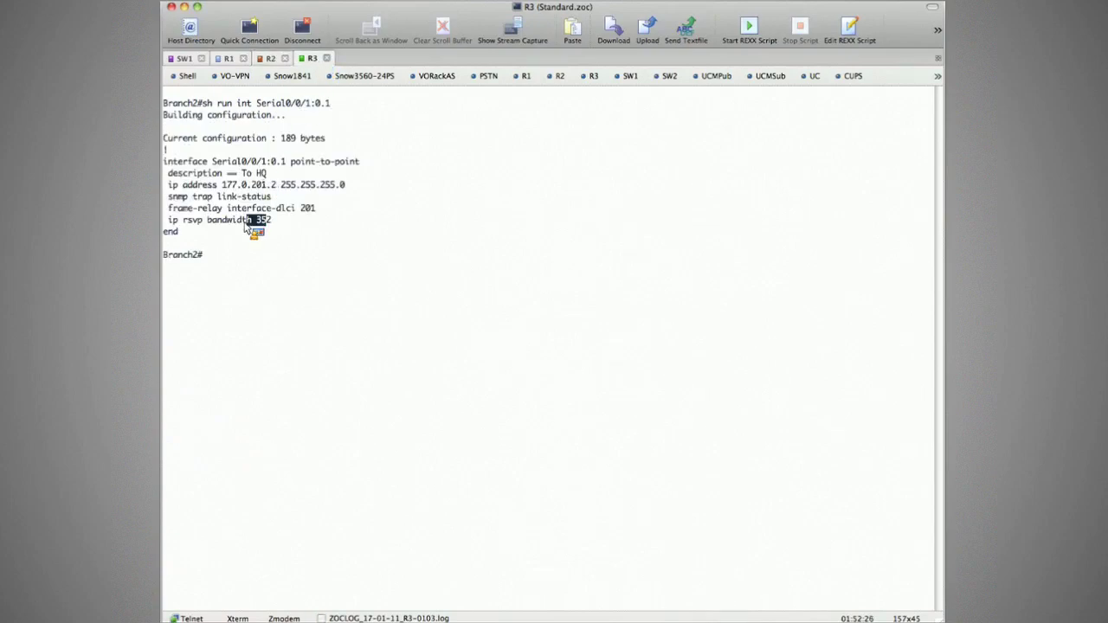
click(238, 56)
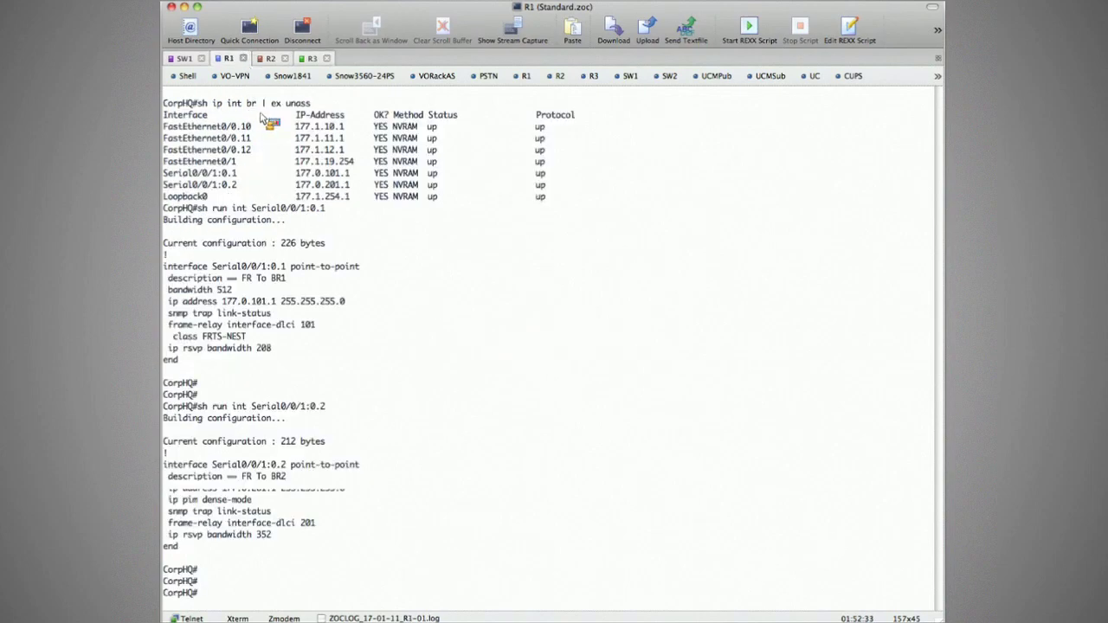
Run 'sh run | s sccp|ccm gr' and 'sh run | s mtp' on R1, marking the sccp lines
text(sh ru)
text(n |)
text( s s)
text(ccp!)
text(ccm)
text( gr)
key(Return)
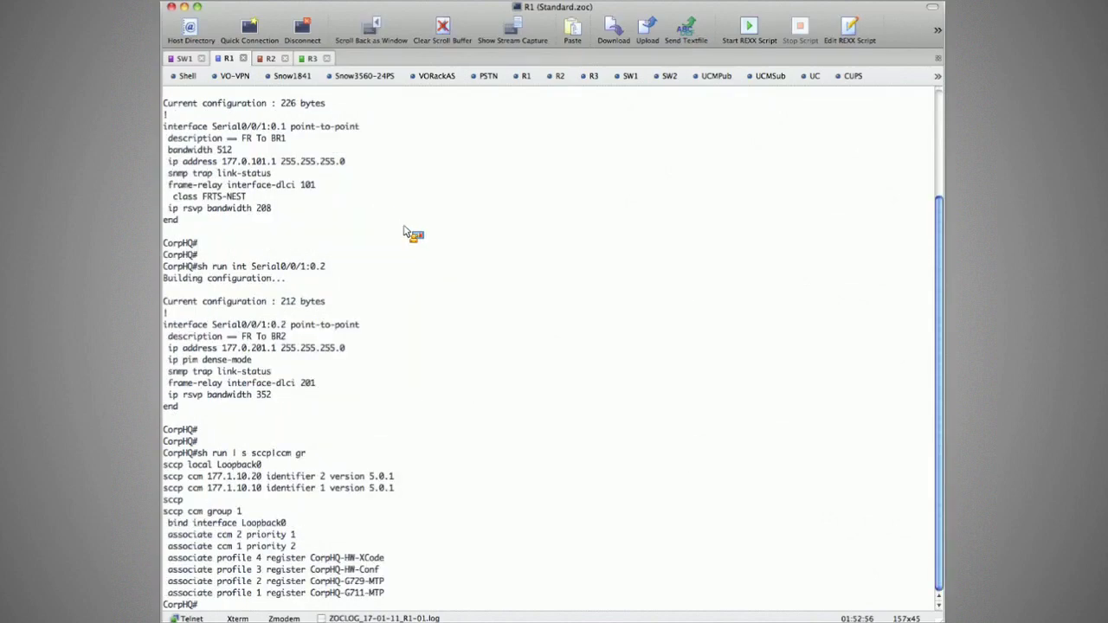
text(sh run | s)
text( mtp)
key(Return)
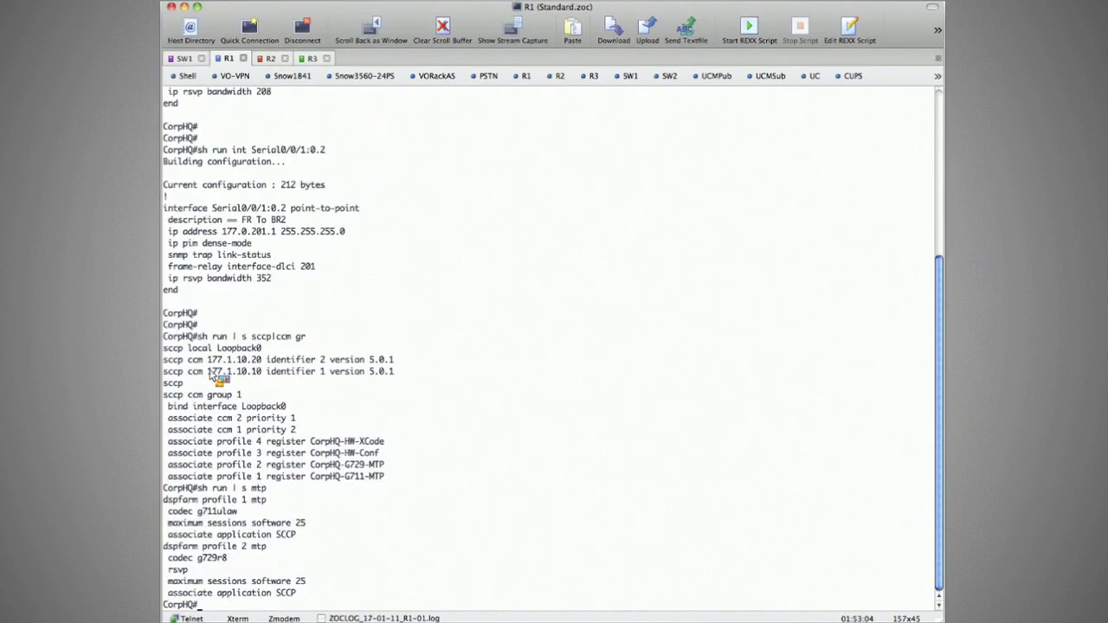
drag(211, 372, 262, 373)
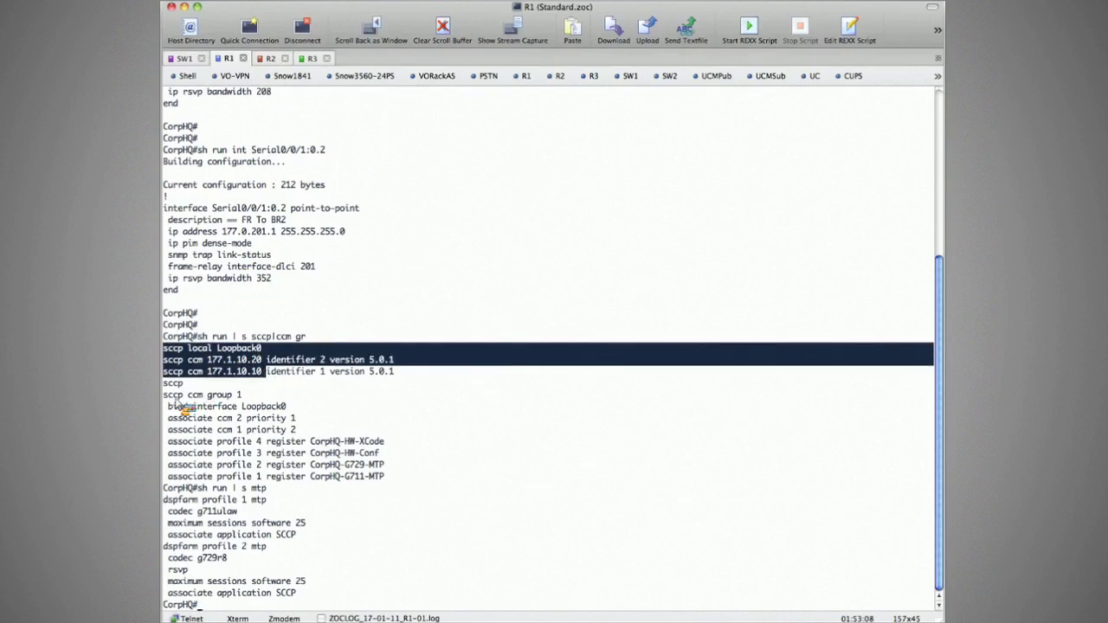
key(super+c)
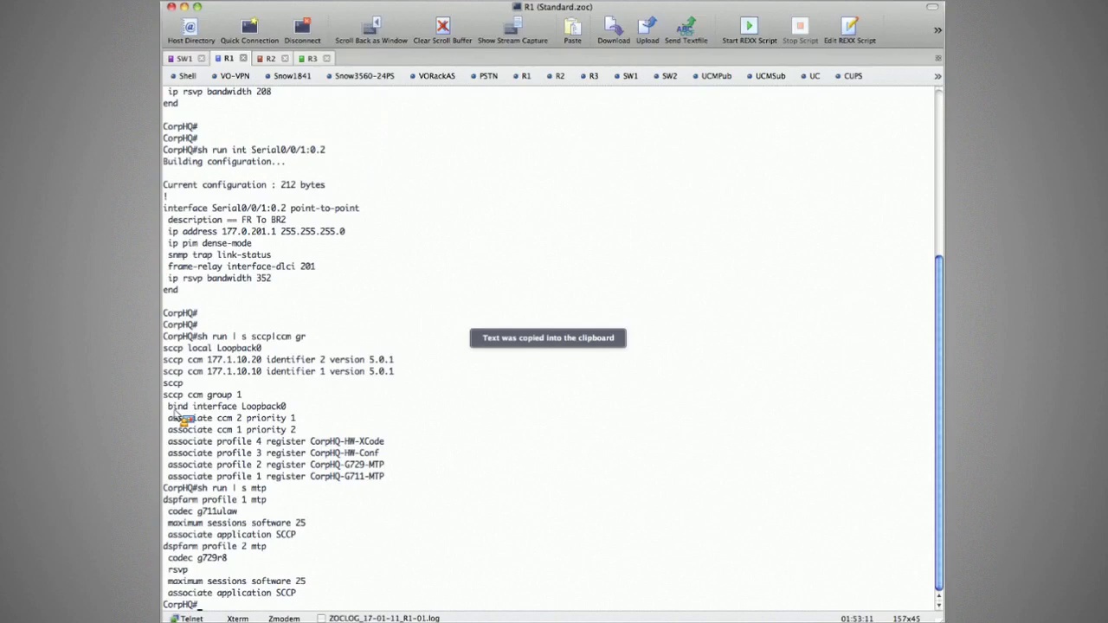
drag(173, 413, 201, 423)
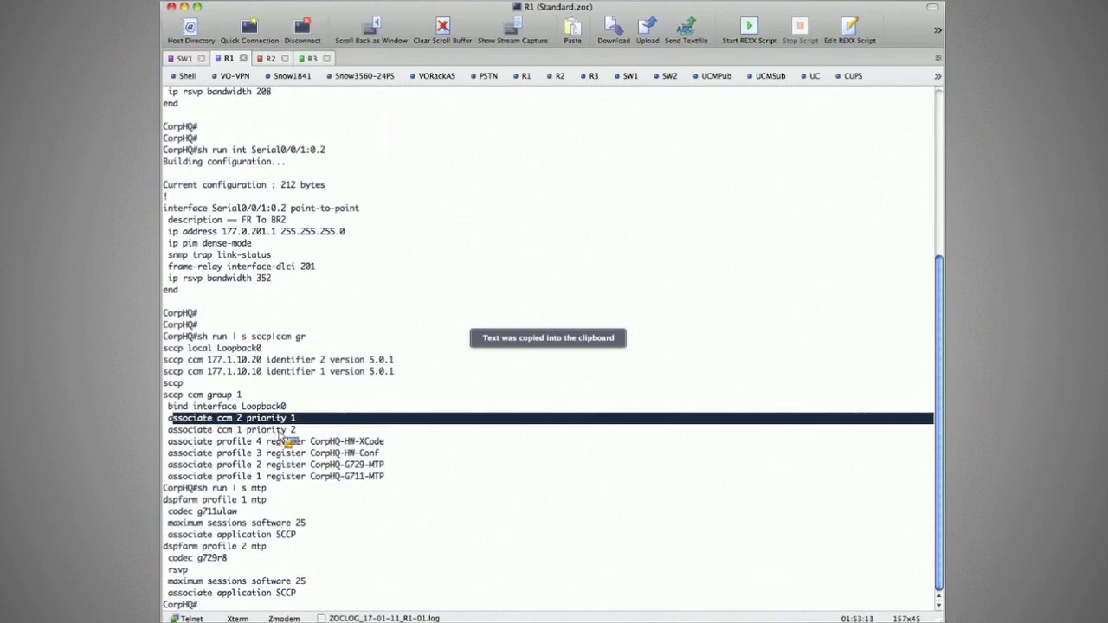
click(183, 359)
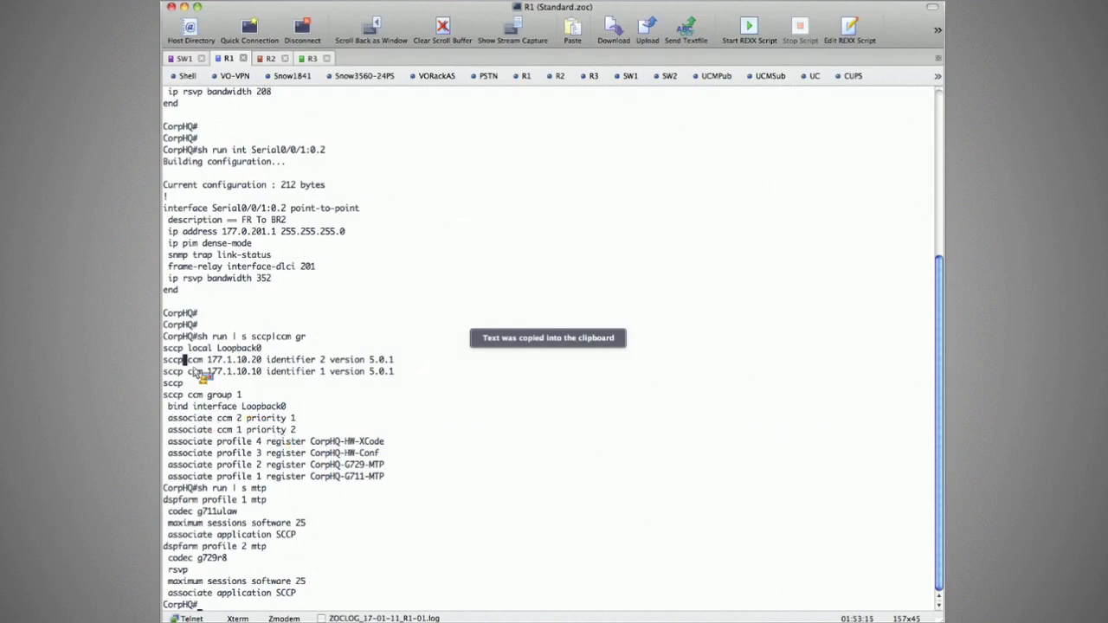
drag(196, 374, 166, 476)
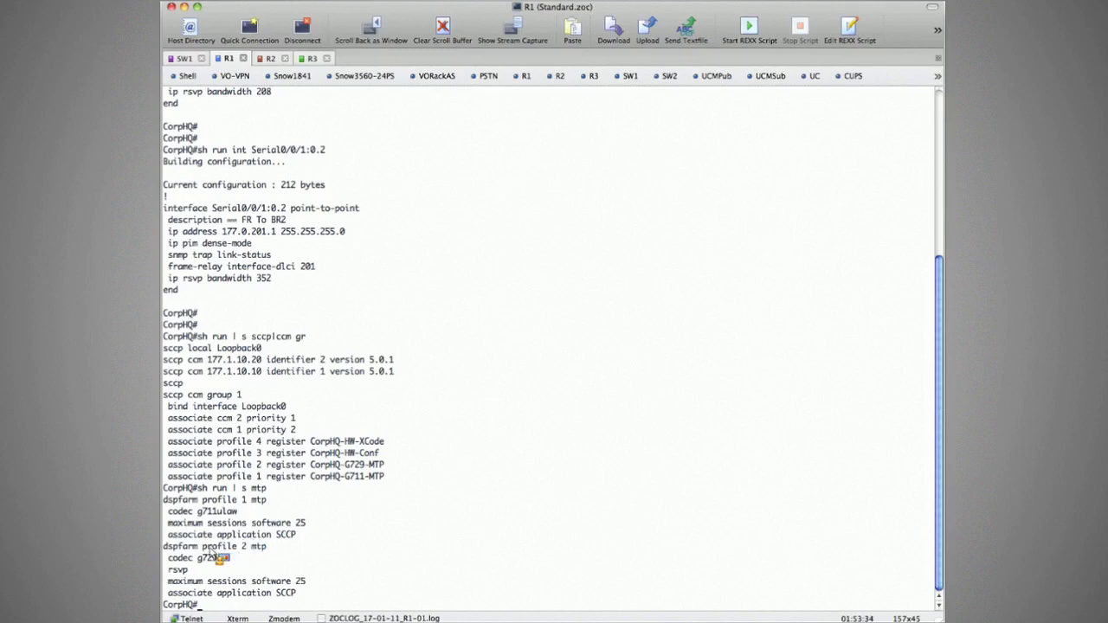
drag(213, 552, 307, 603)
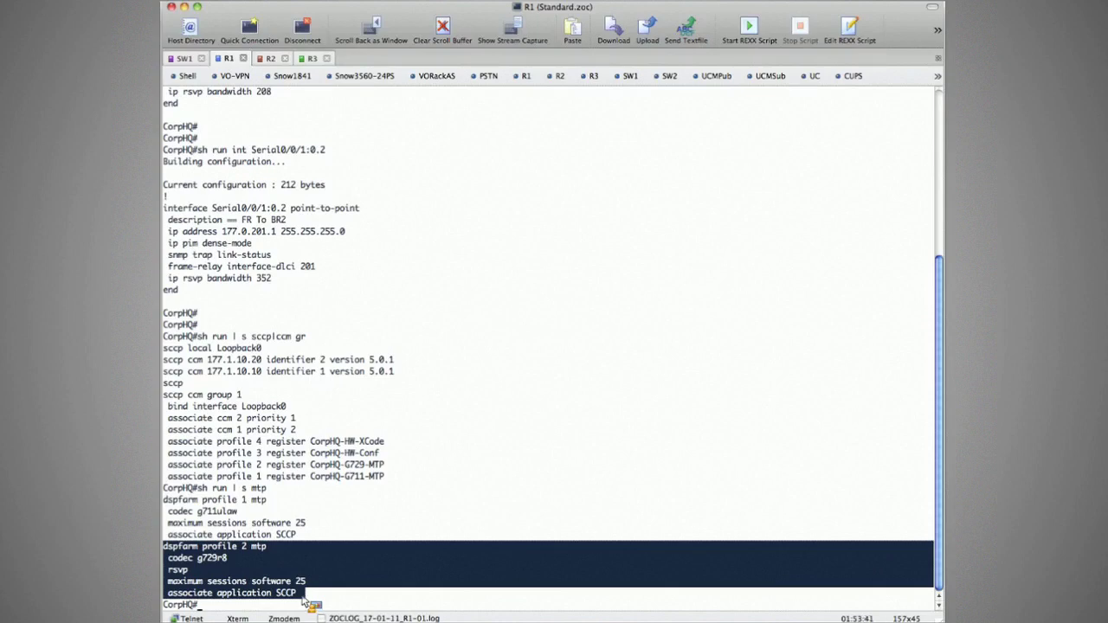
key(super+c)
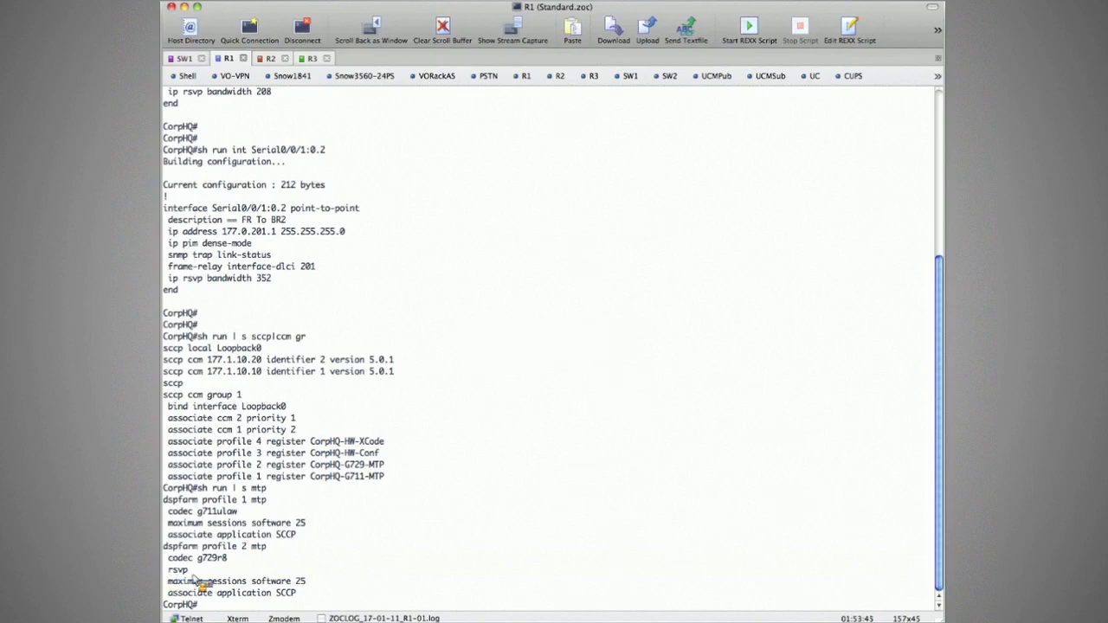
drag(197, 578, 165, 546)
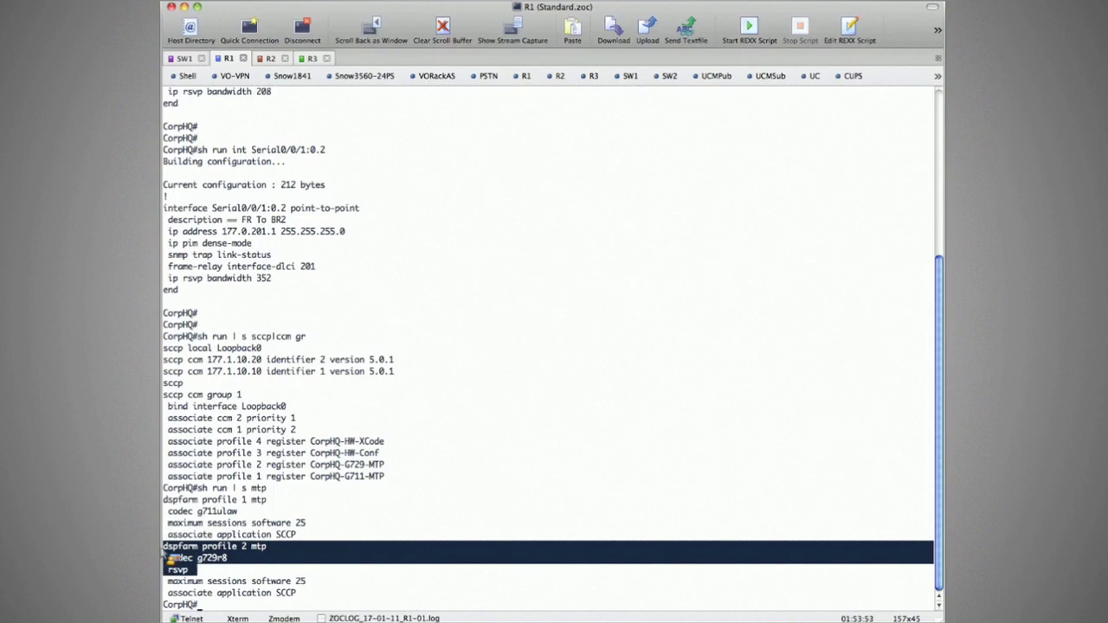
drag(163, 499, 302, 537)
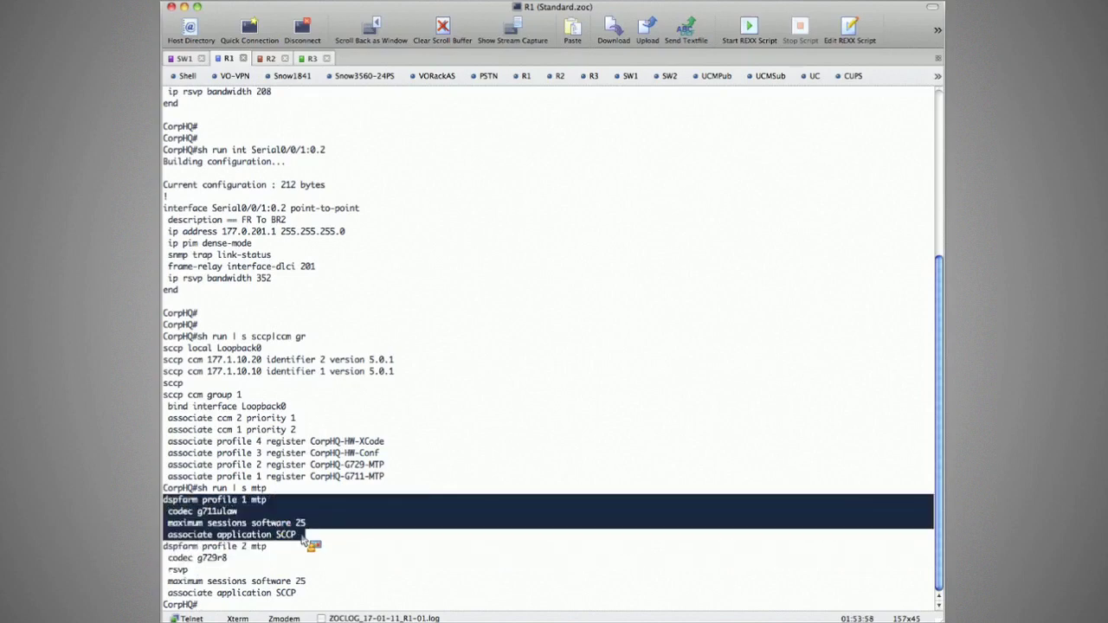
click(302, 539)
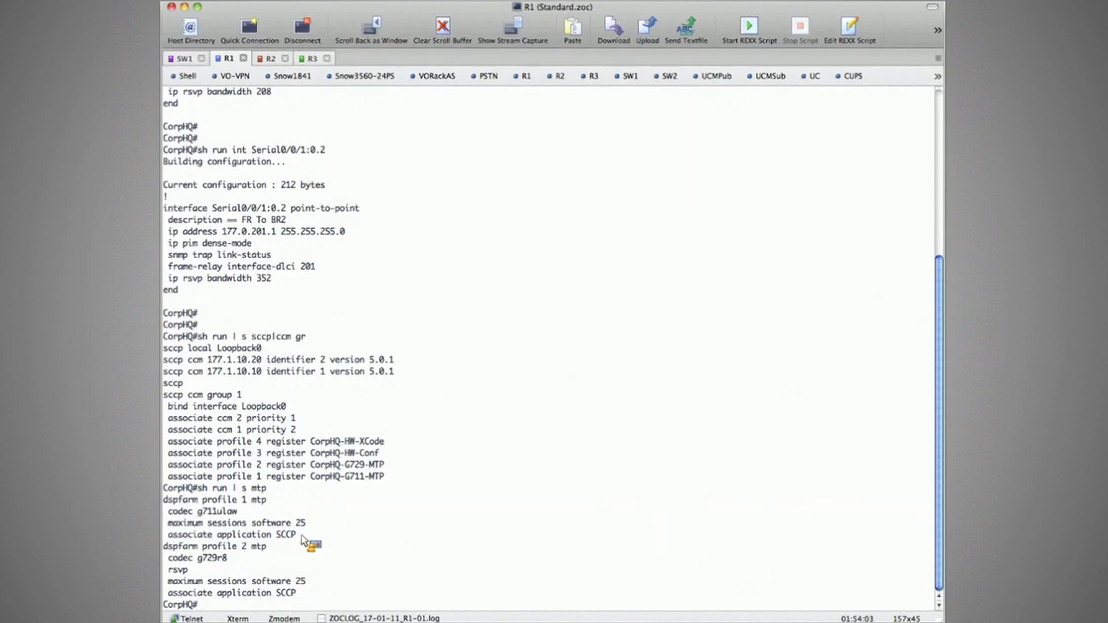
double_click(259, 502)
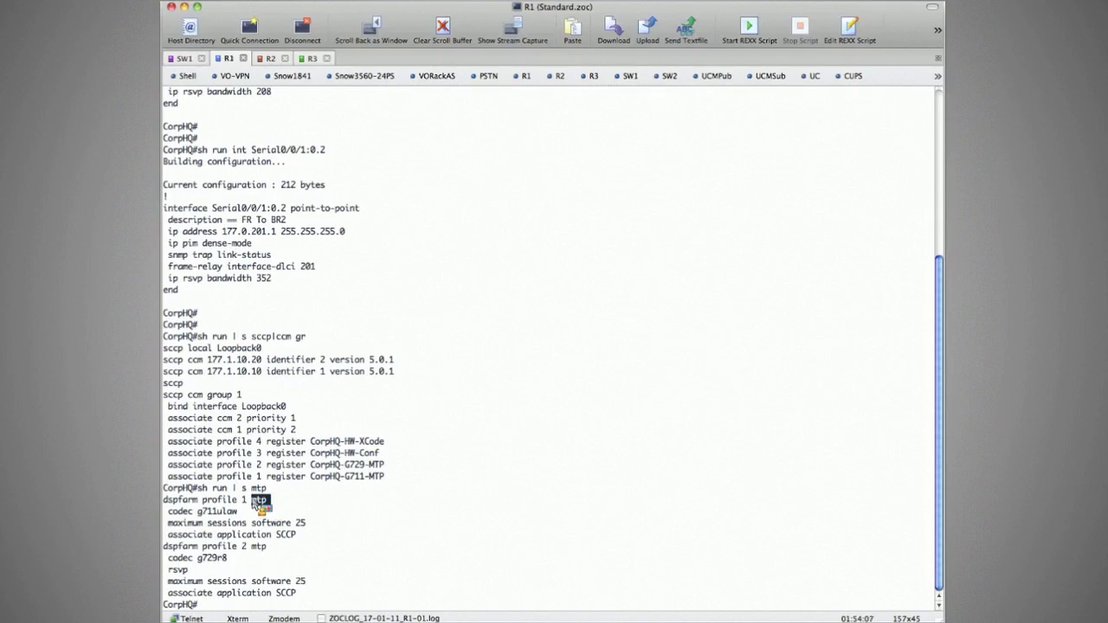
drag(255, 504, 305, 586)
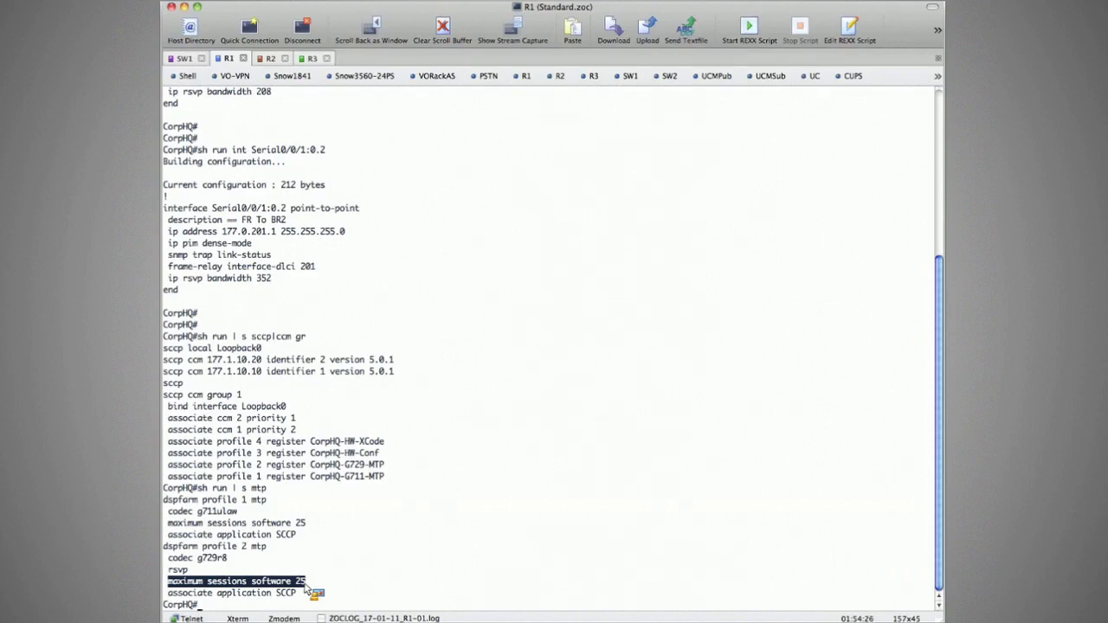
click(305, 589)
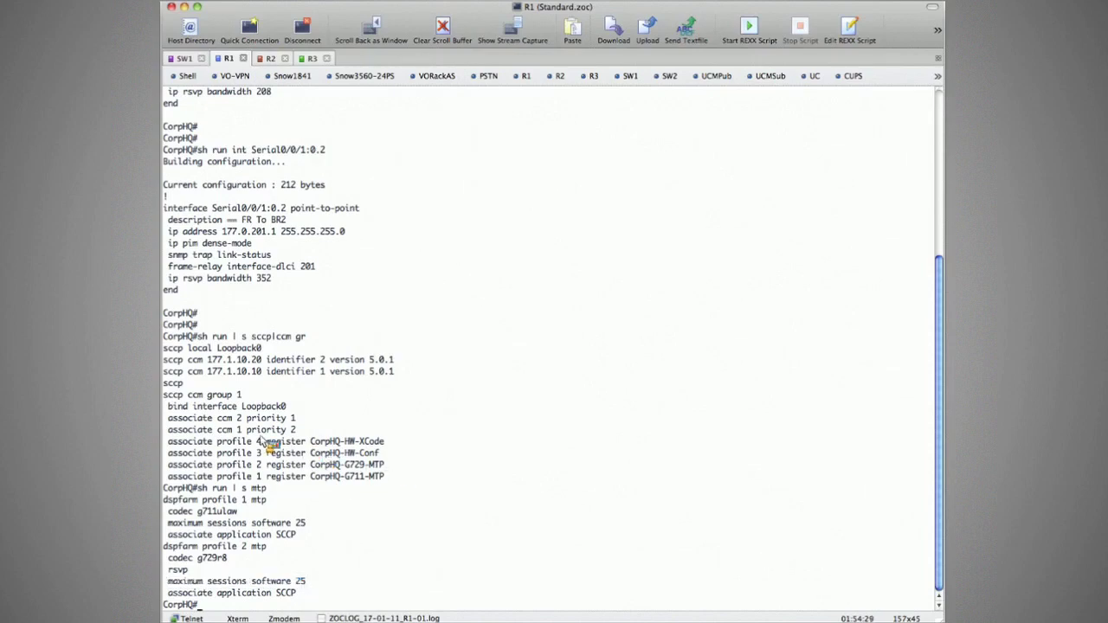
drag(263, 443, 235, 457)
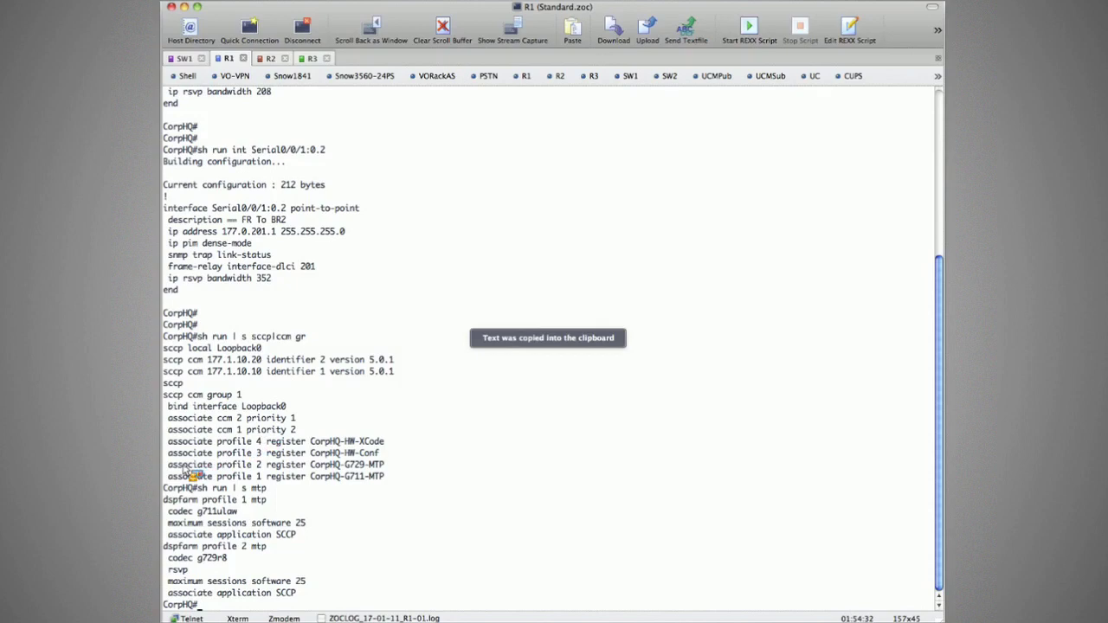
text(sh cc)
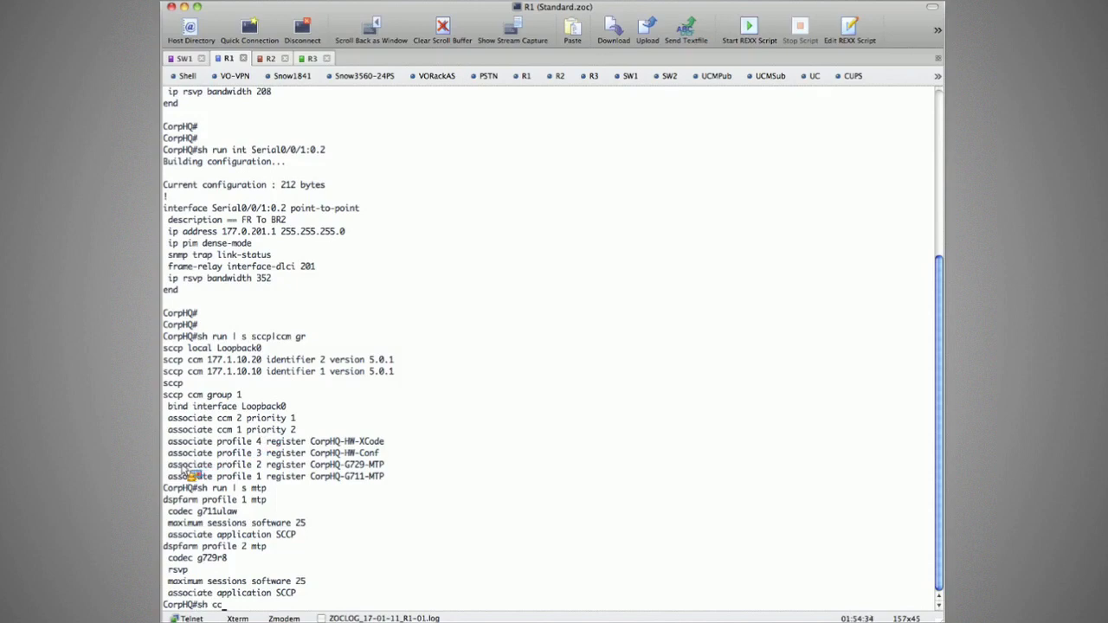
Run 'show sccp' and highlight the transcoding, MTP profile 1 and g729r8 MTP status lines
key(BackSpace)
key(BackSpace)
text(sccp)
key(Return)
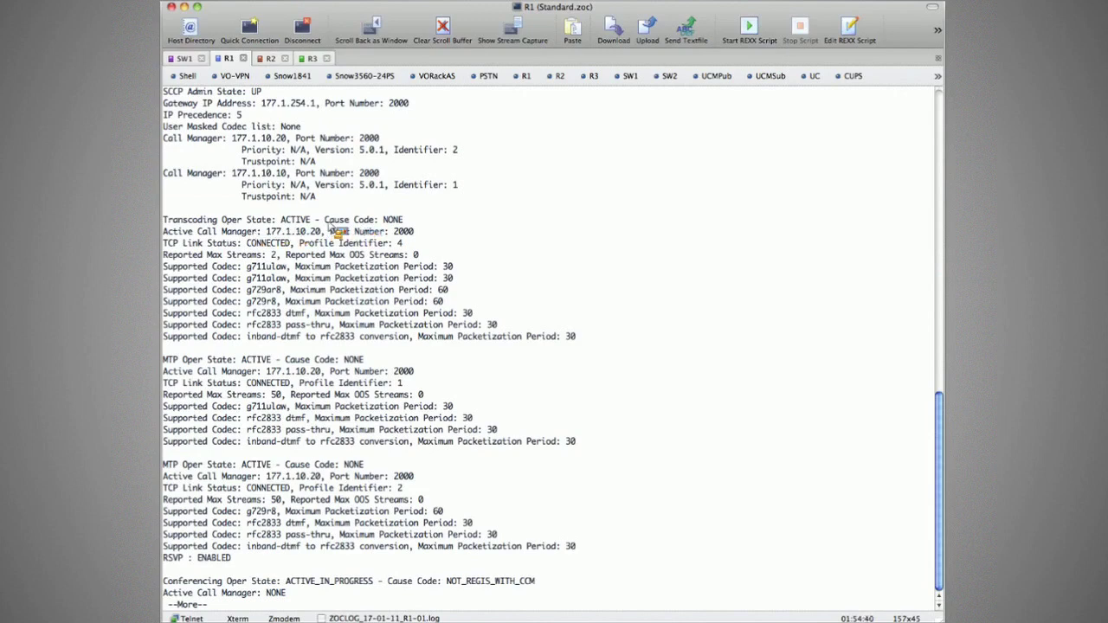
drag(183, 222, 303, 280)
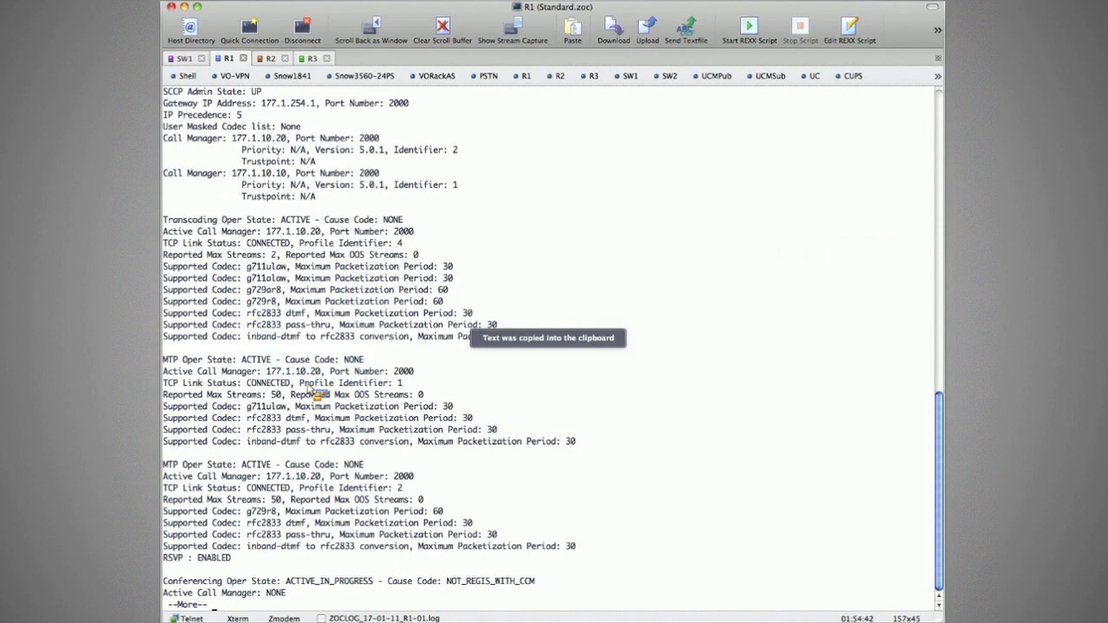
drag(182, 359, 291, 413)
drag(277, 513, 165, 465)
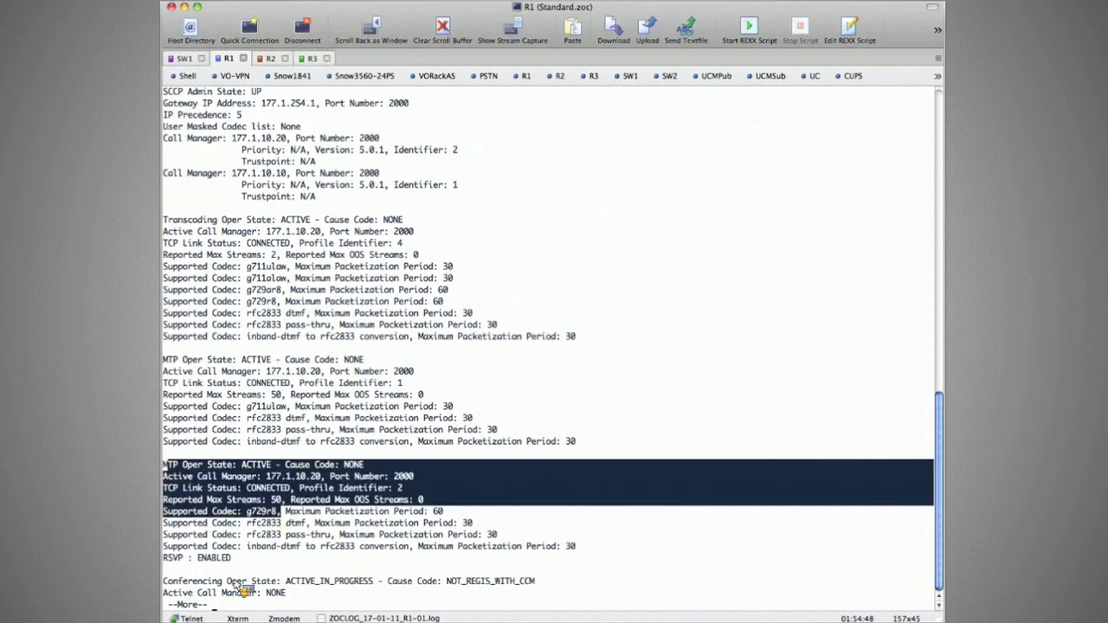
click(245, 588)
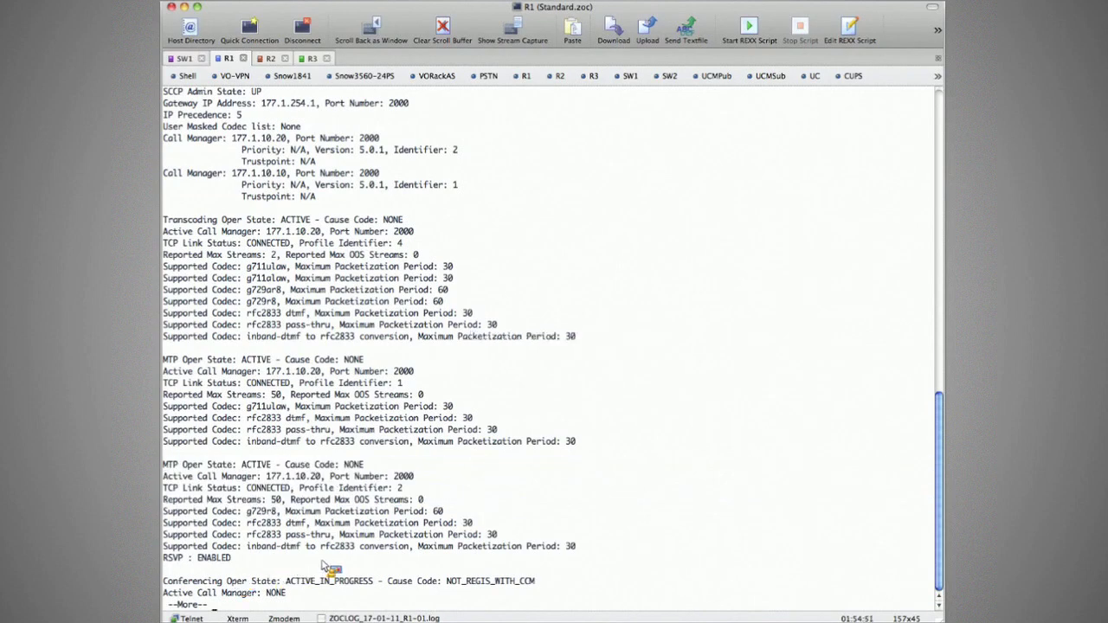
End the --More-- output and switch to the Branch1 (R2) session
key(q)
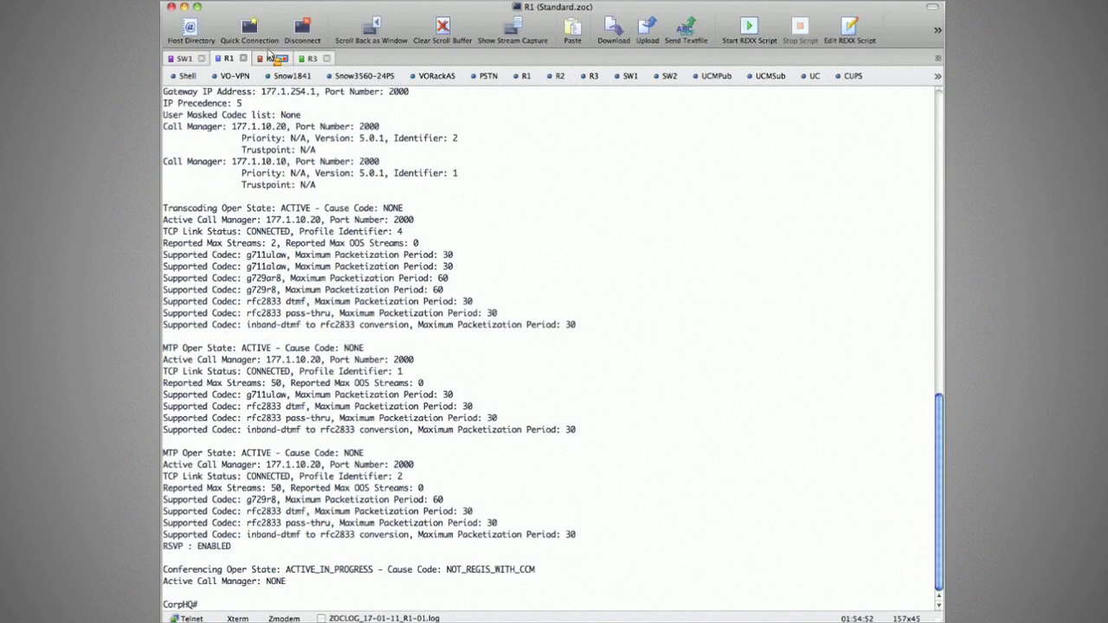
drag(269, 54, 273, 66)
click(272, 61)
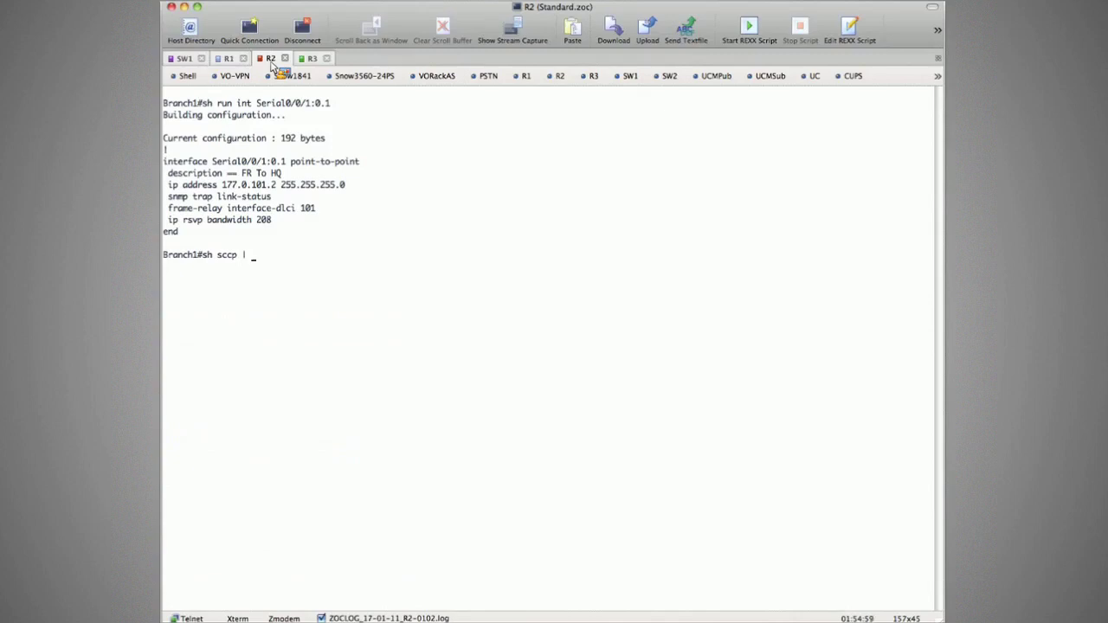
On Branch1, run 'sh sccp | b MTP' and copy the MTP status output
text(b mtp)
key(Return)
key(Up)
key(BackSpace)
key(BackSpace)
key(BackSpace)
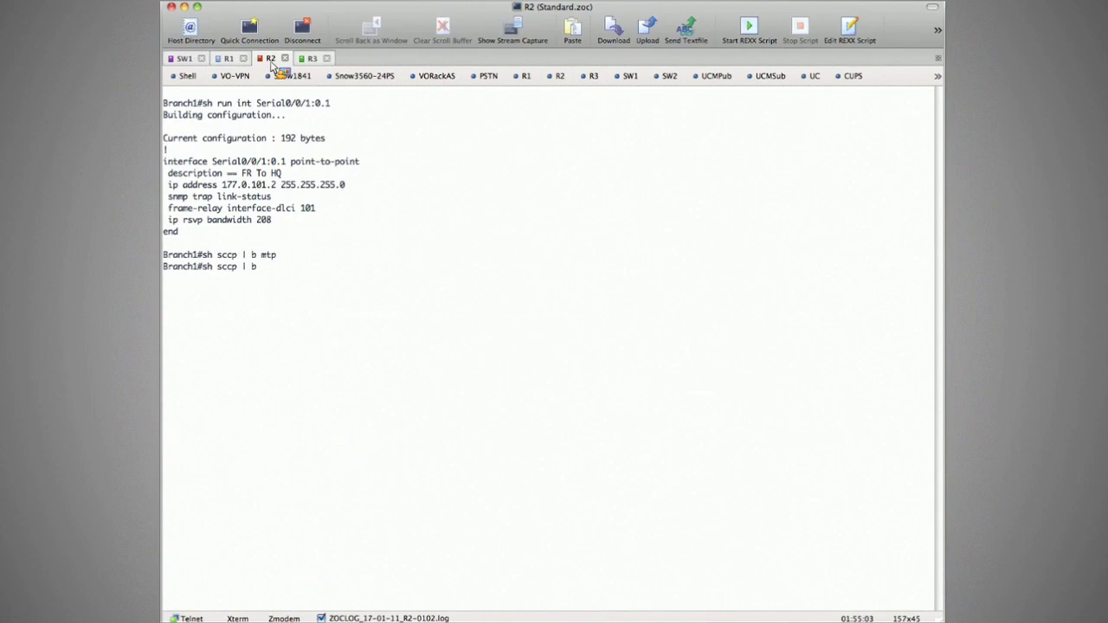
text(MTP)
key(Return)
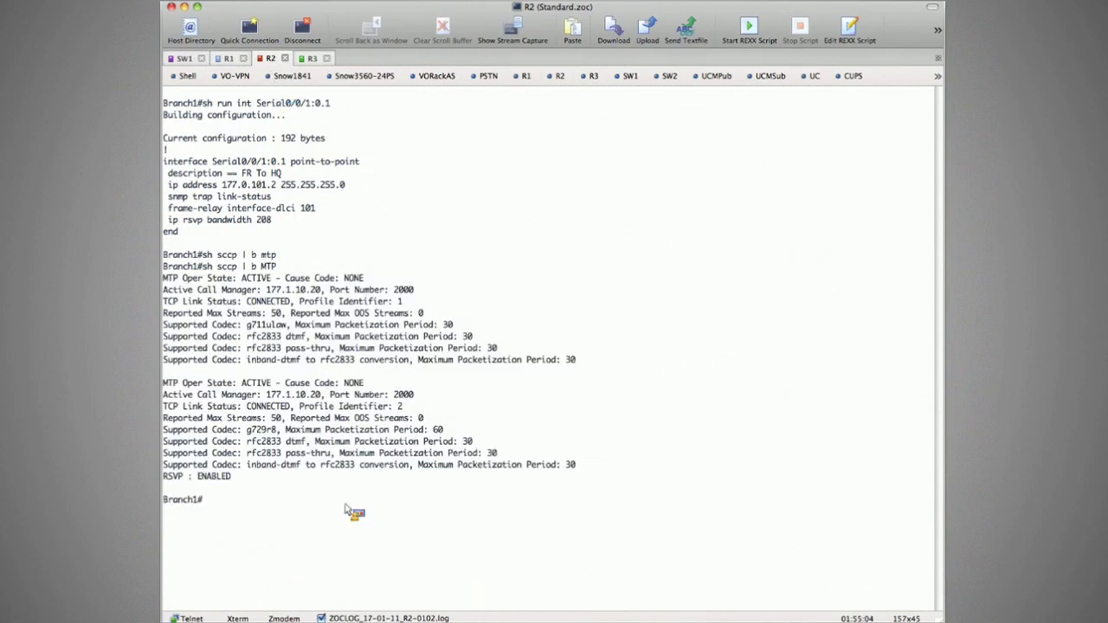
drag(353, 508, 346, 502)
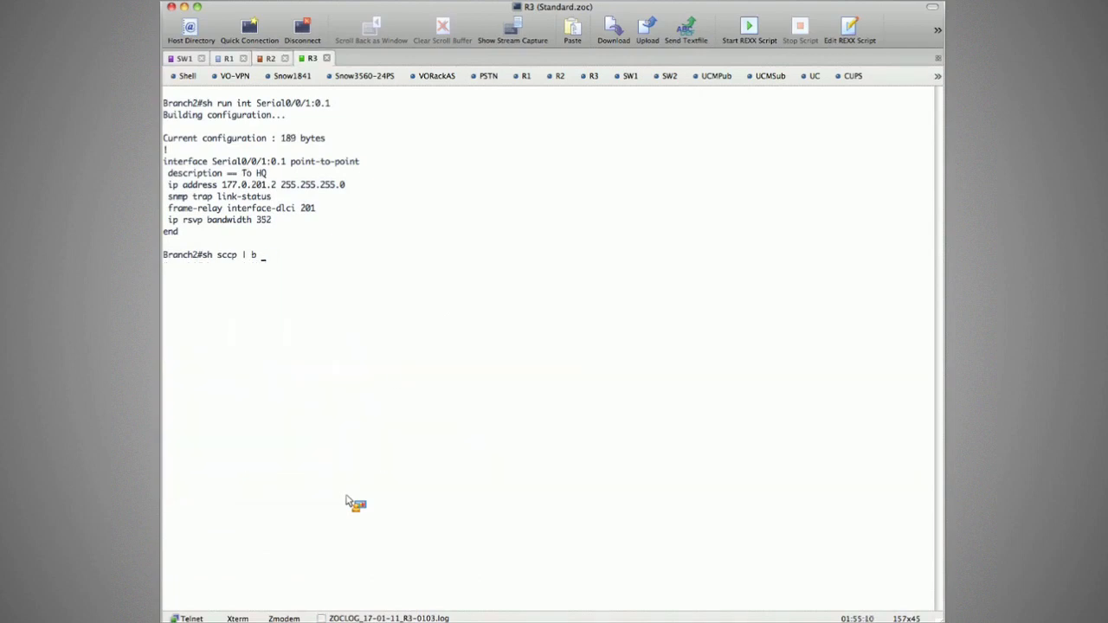
Run the same 'sh sccp | b MTP' command on Branch2
text(MTP)
key(Return)
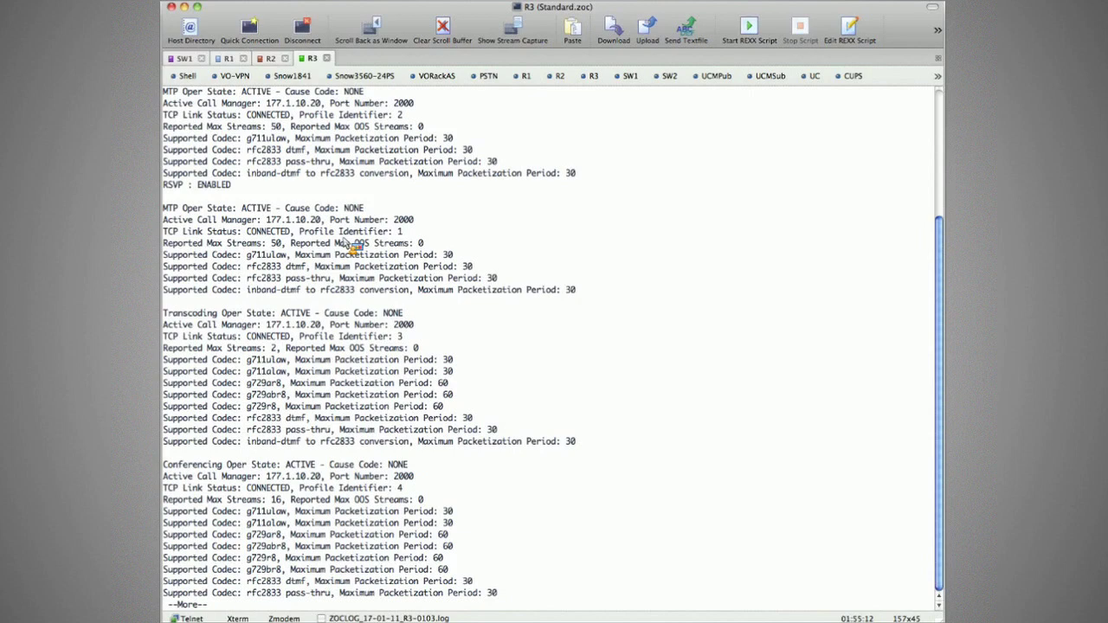
text(s)
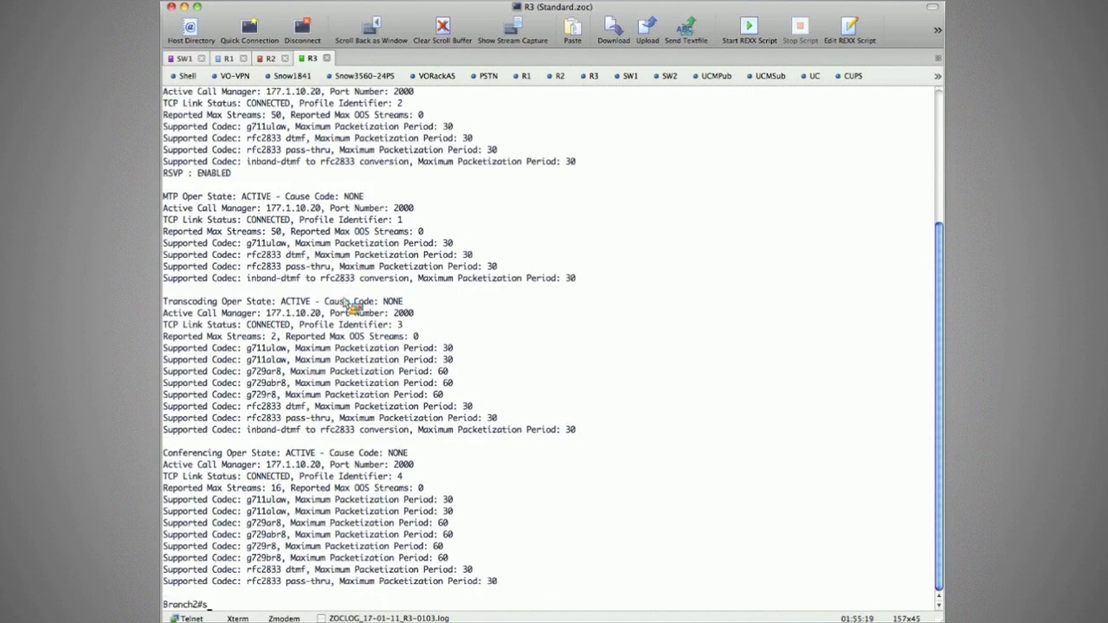
text(h run  | s dspfarm)
Run 'sh run | s dspfarm' on R3, highlight profile 2's ulaw codec, then enter 'conf t'
key(Return)
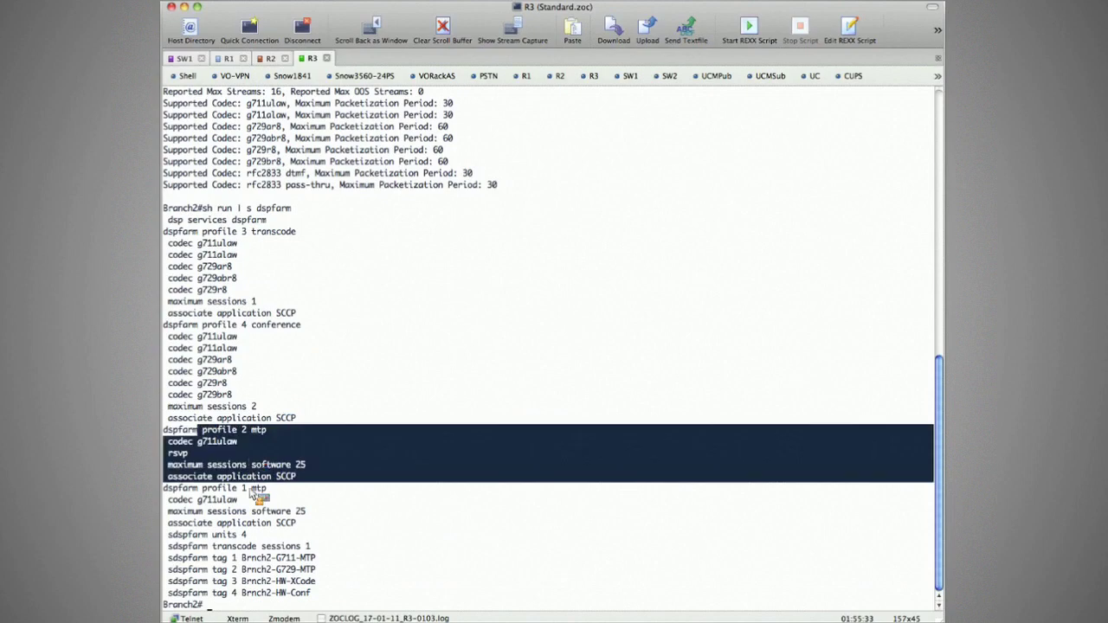
drag(202, 429, 265, 523)
drag(217, 442, 244, 446)
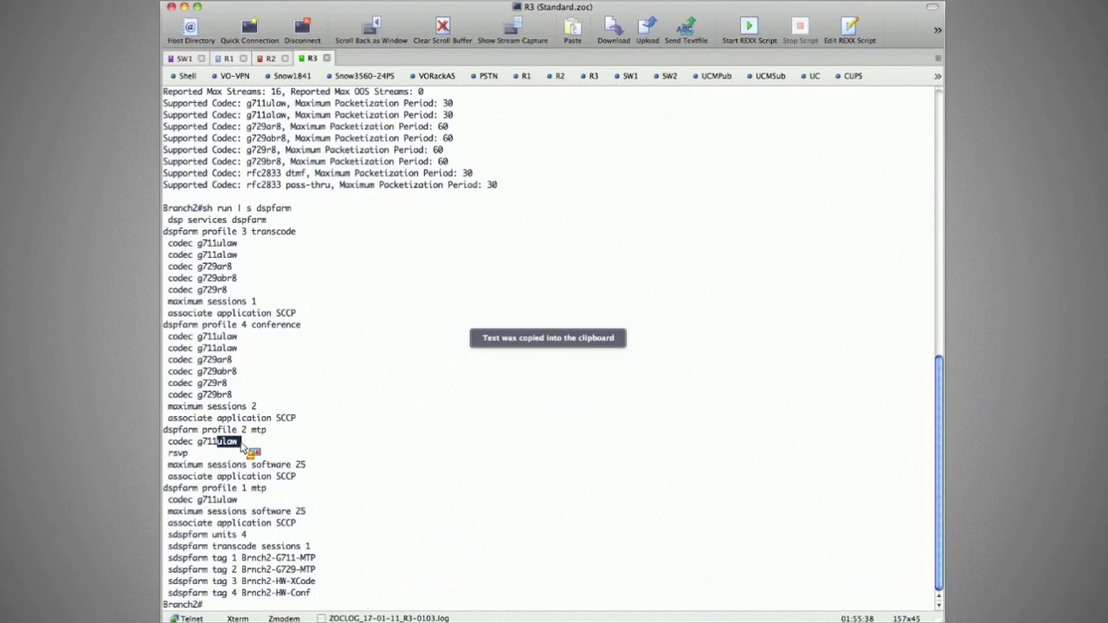
text(c)
text(onf t)
key(Return)
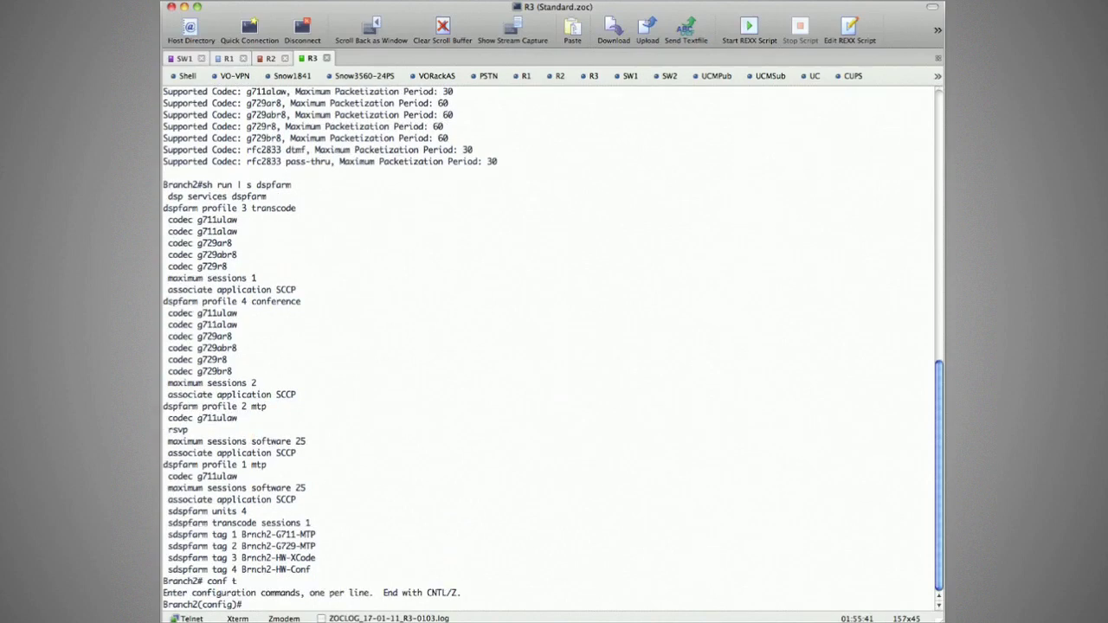
Enter MTP dspfarm profile 2 and shut it down so its codec can be changed
text(dspfarm profile 2 mtp)
key(Return)
text(no codec g711ulaw)
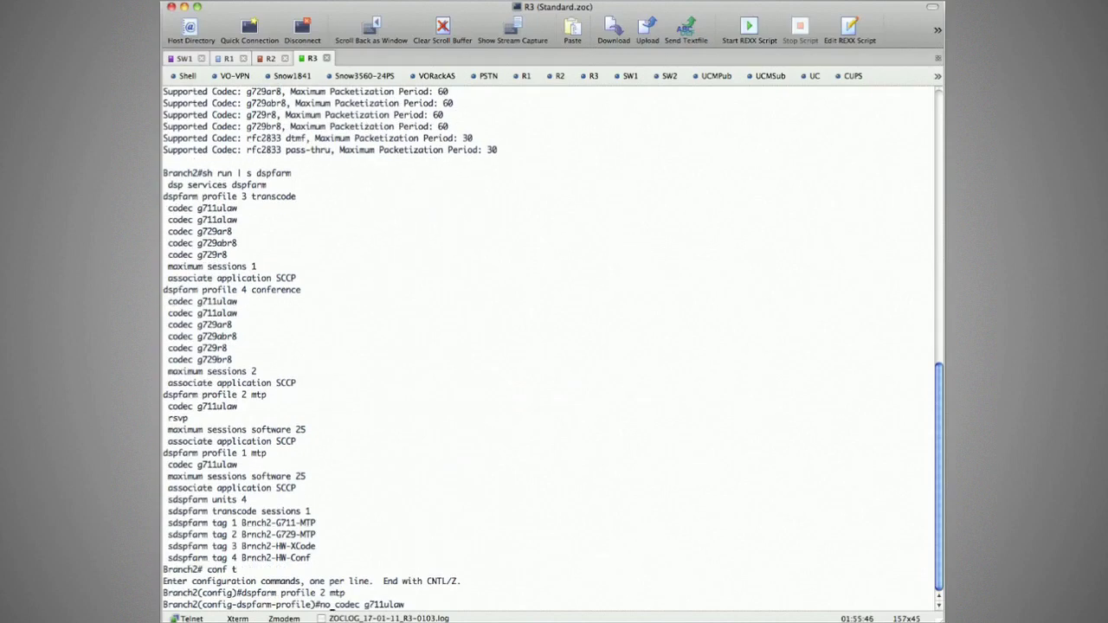
key(Return)
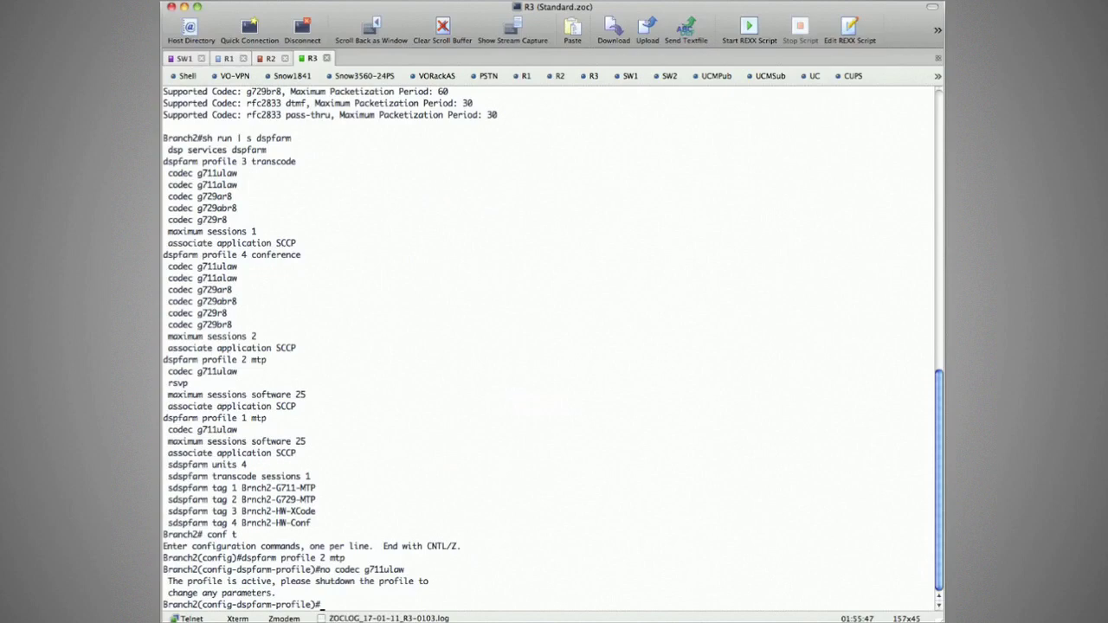
text(shutd)
key(Return)
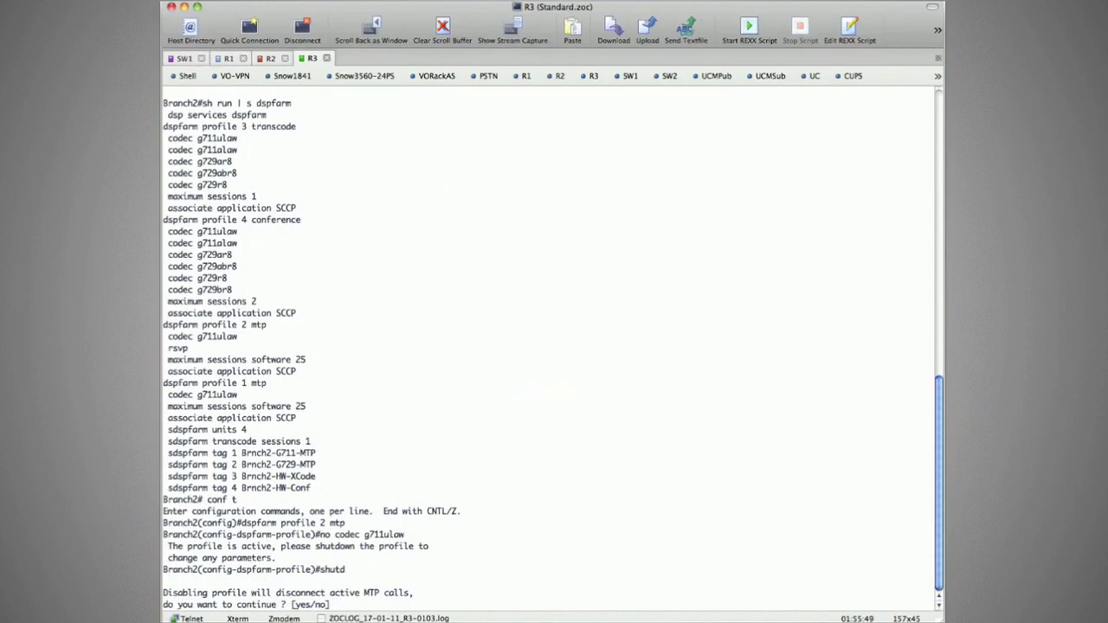
text(yes)
key(Return)
Replace the profile's g711ulaw codec with g729r8
text(no codec g711ulaw)
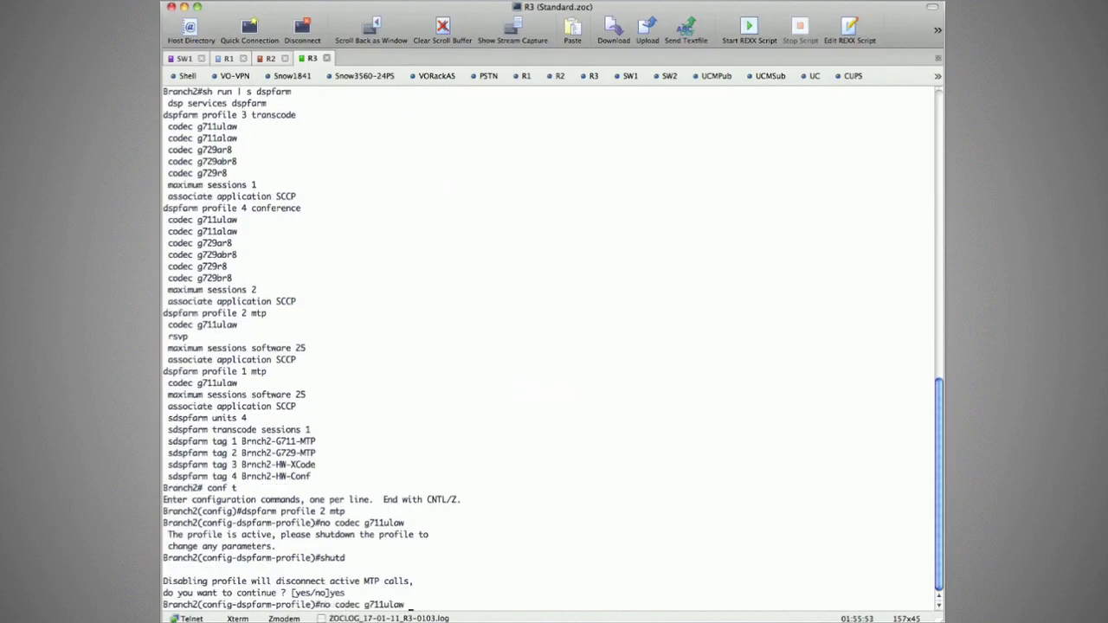
key(Return)
text(codec )
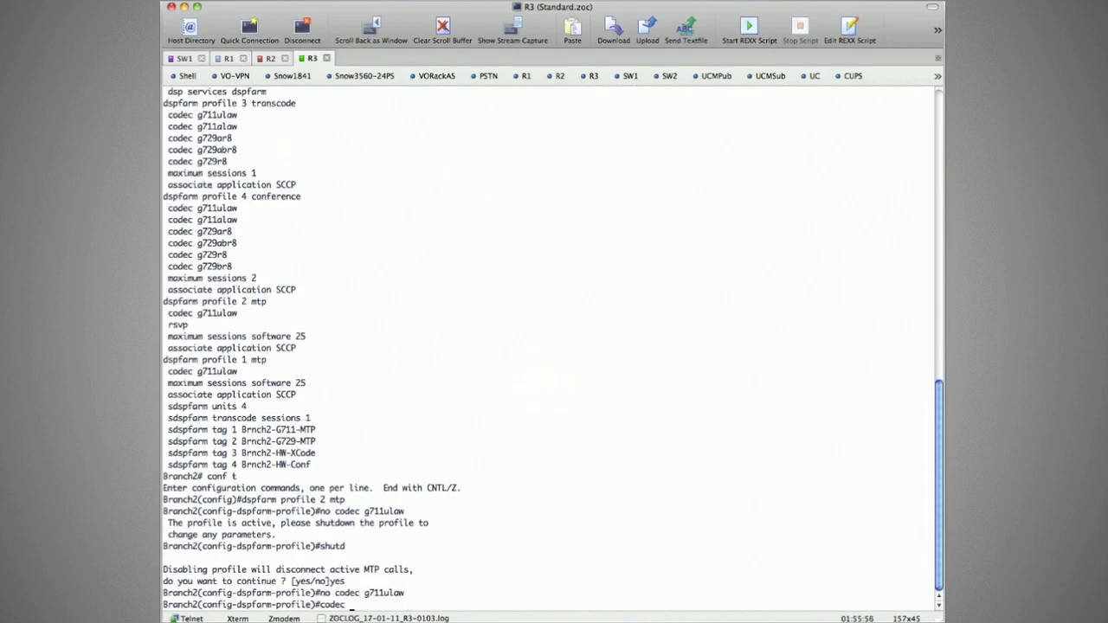
text(g)
text(729)
key(Return)
text(codec g729r)
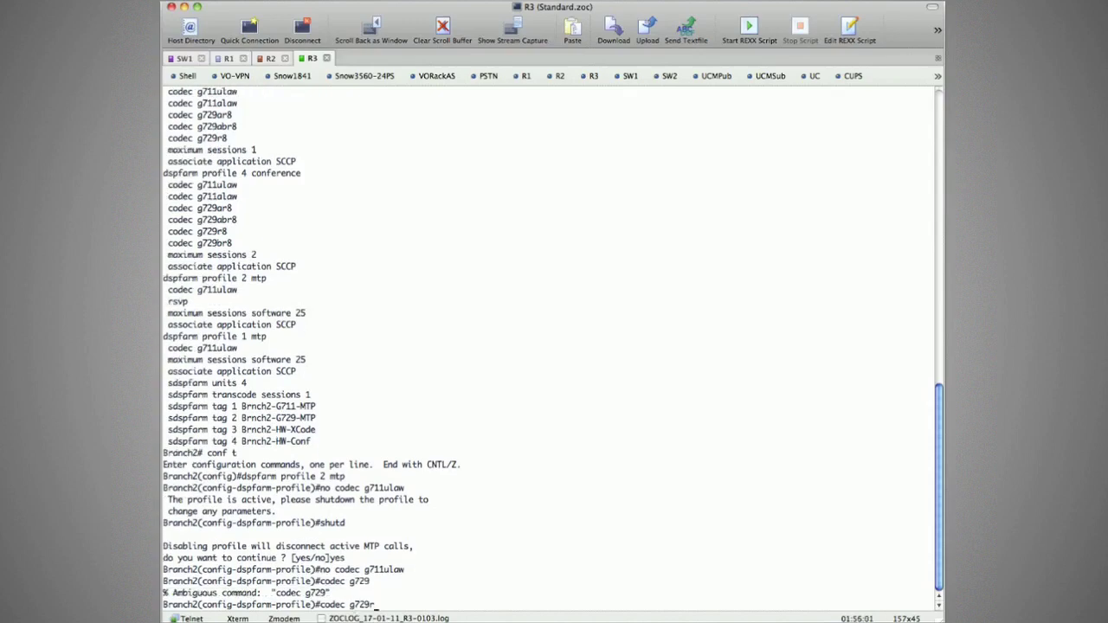
text(8)
key(Return)
Re-enable the MTP profile, restart SCCP with 'no sccp' and 'sccp', and exit configuration mode
text(no)
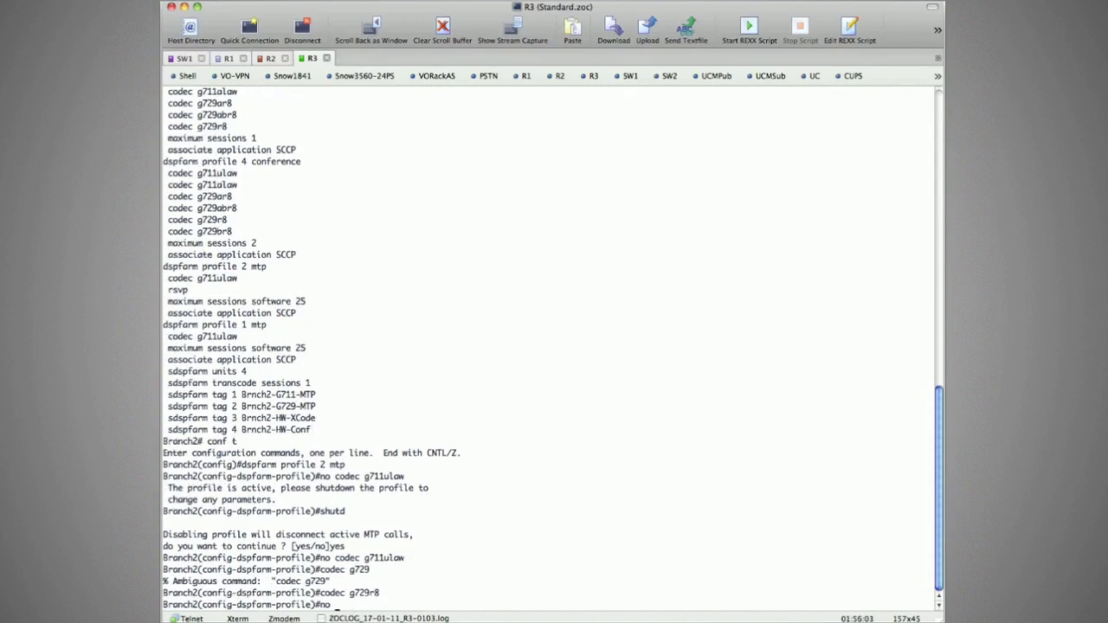
text(shut)
key(Return)
text(no sccp)
key(Return)
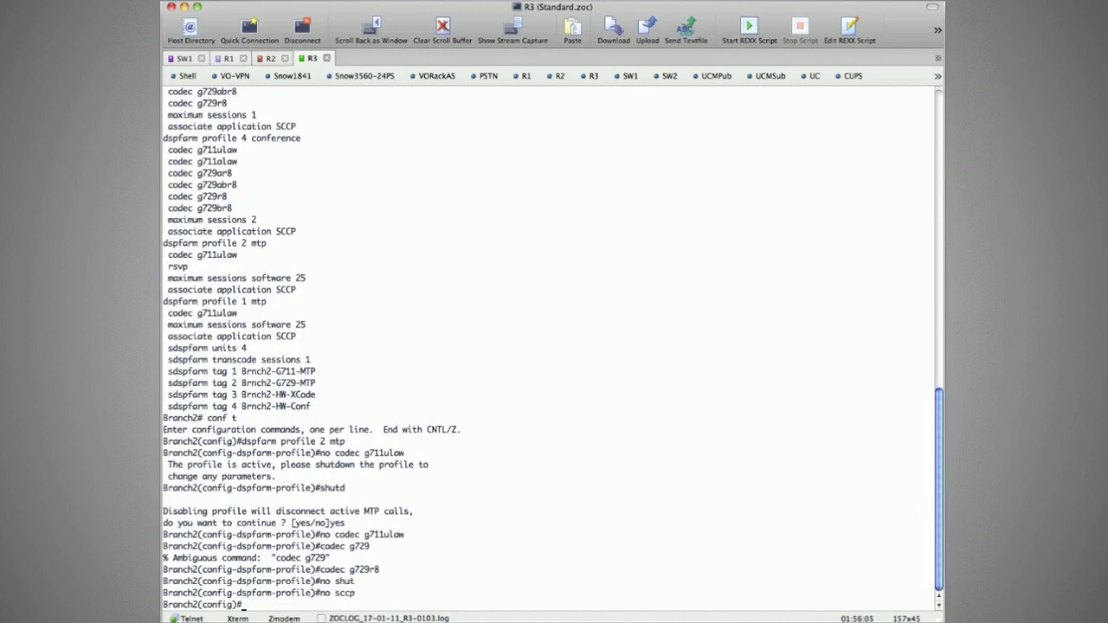
text(sccp)
key(Return)
text(end)
key(Return)
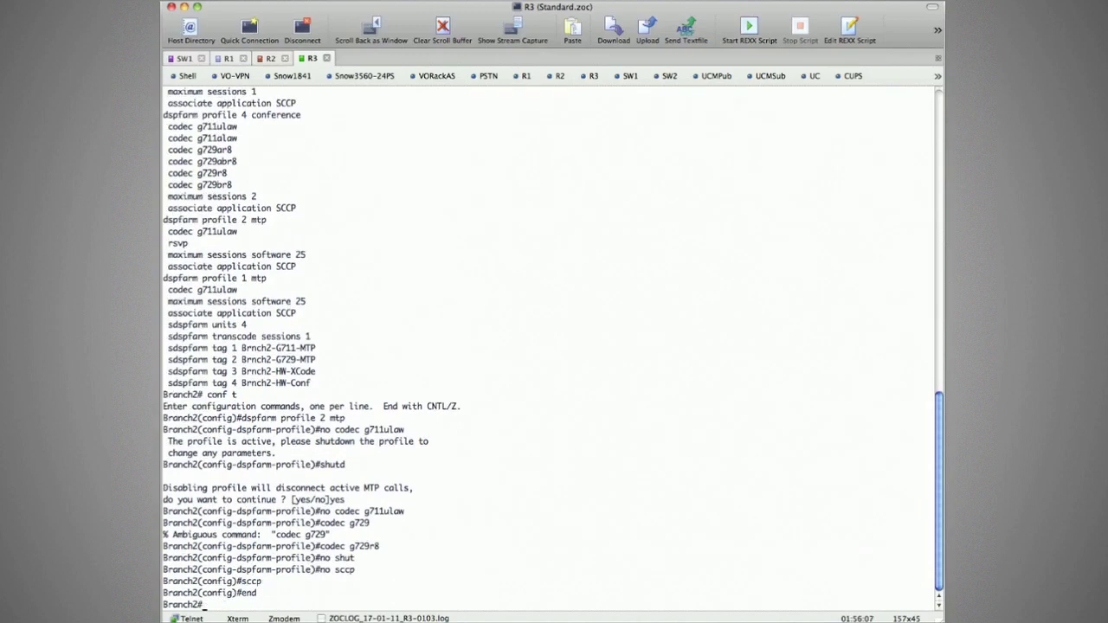
key(Return)
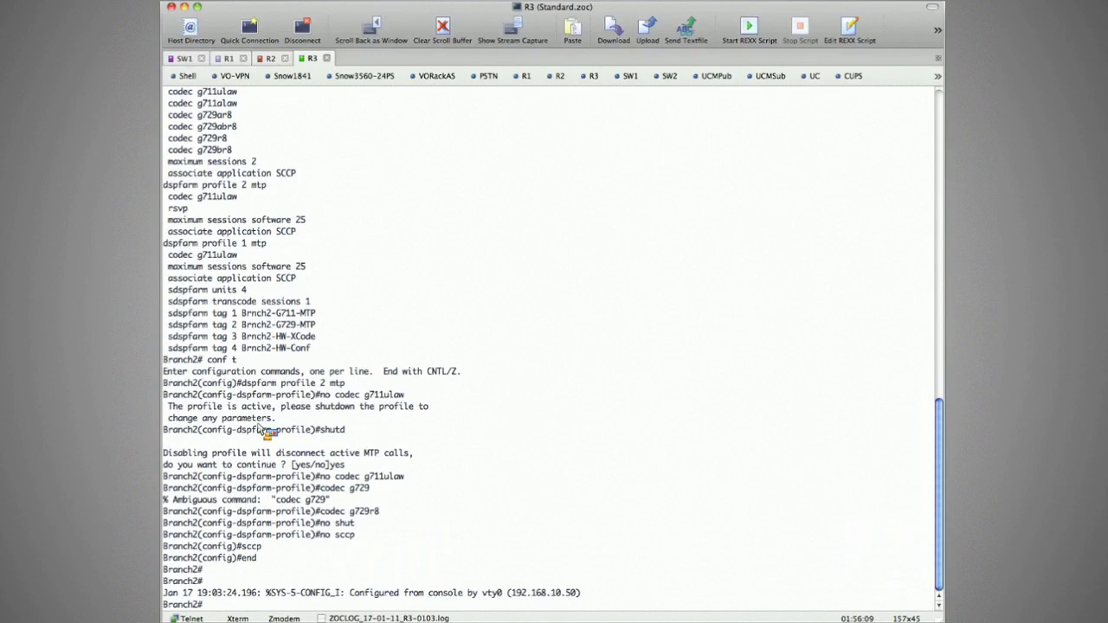
Check the dspfarm profile in the running config to confirm it now uses g729r8
text(sh run | s dspfarm)
text(profil)
key(Return)
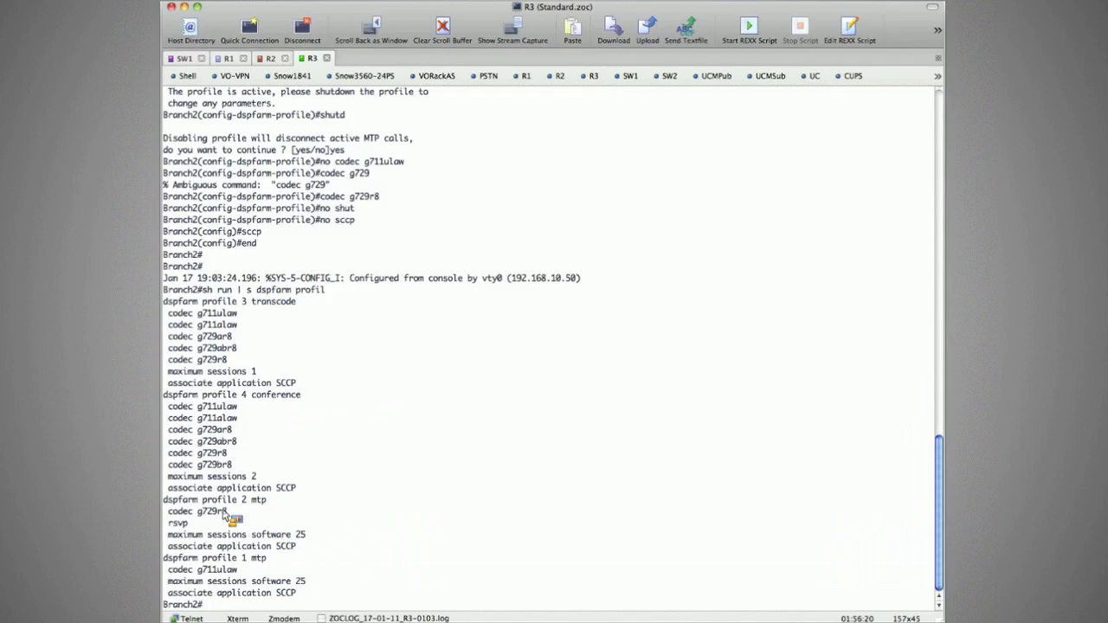
On Branch1, list the dspfarm profiles in the running configuration
click(270, 58)
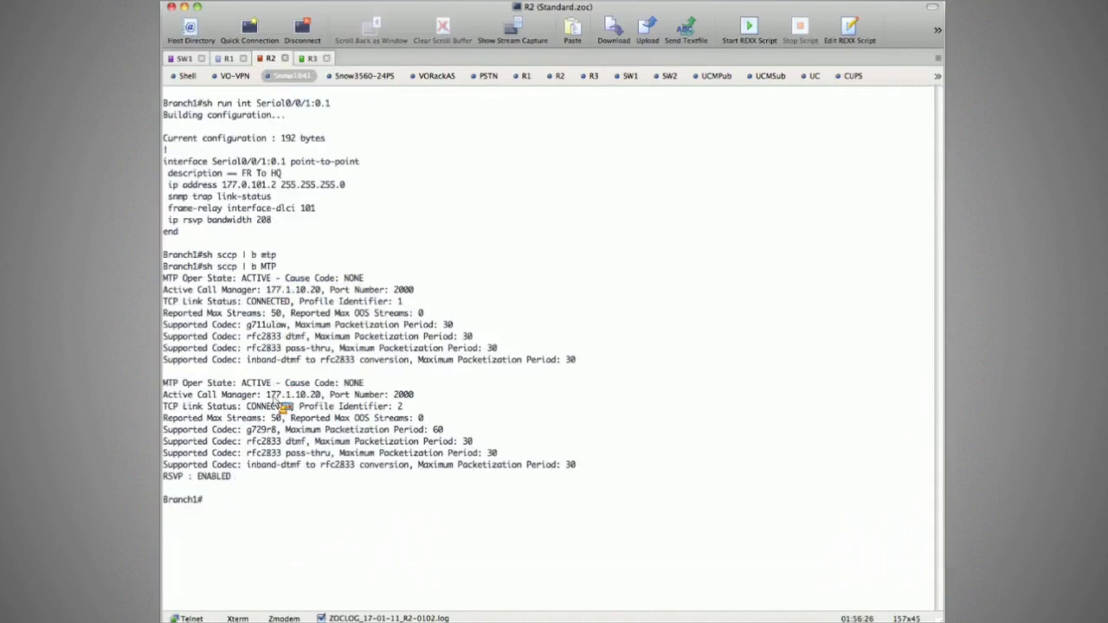
text(sh run)
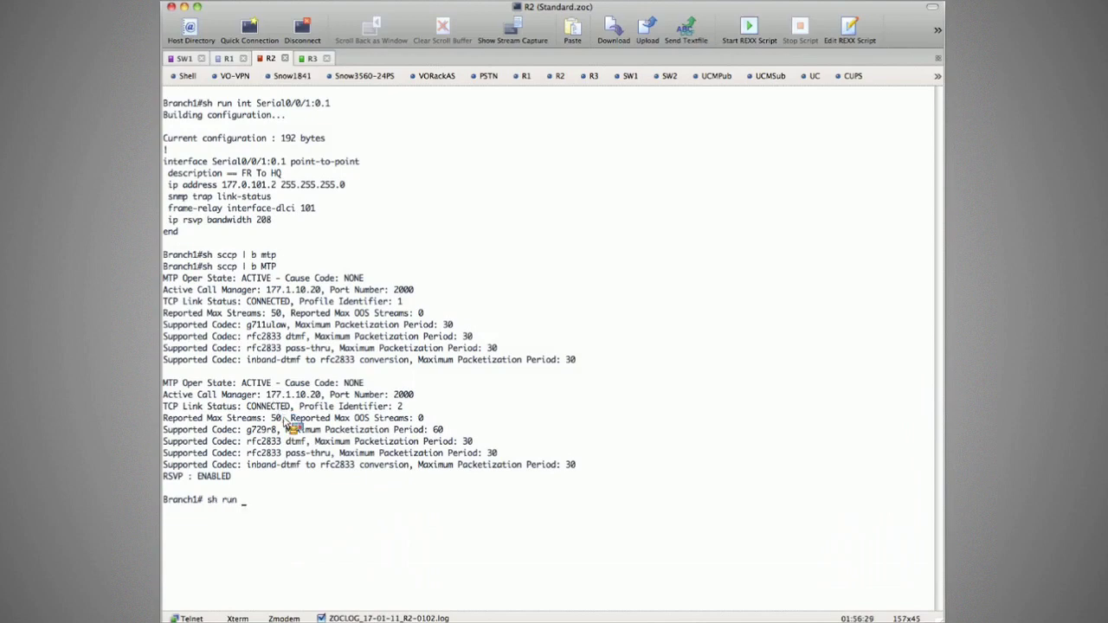
text(| s dspfa)
text(rm pro)
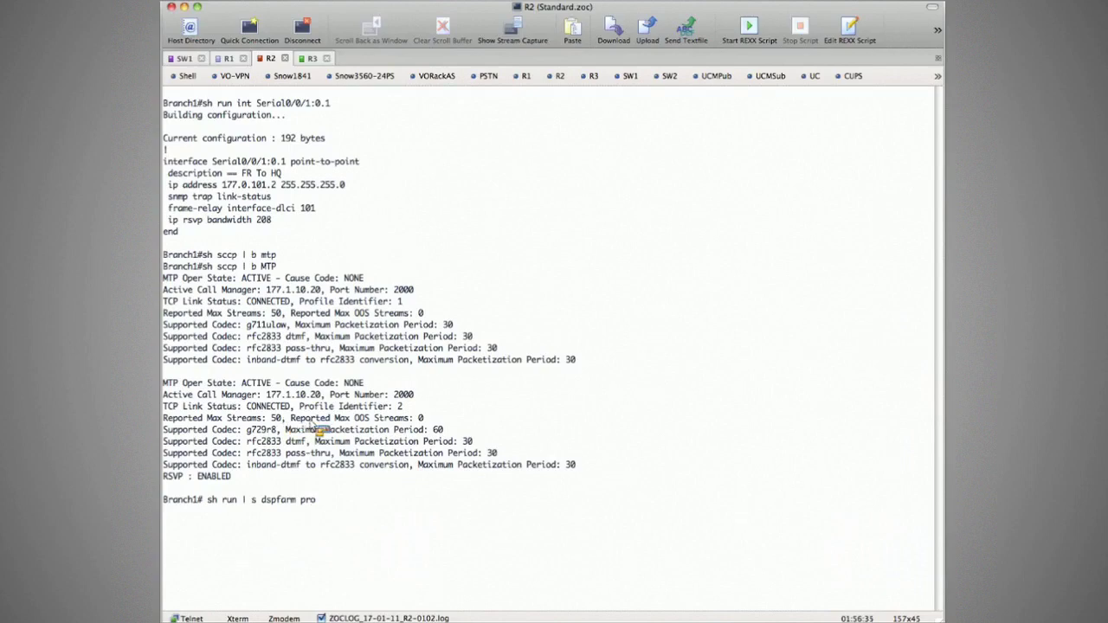
key(Return)
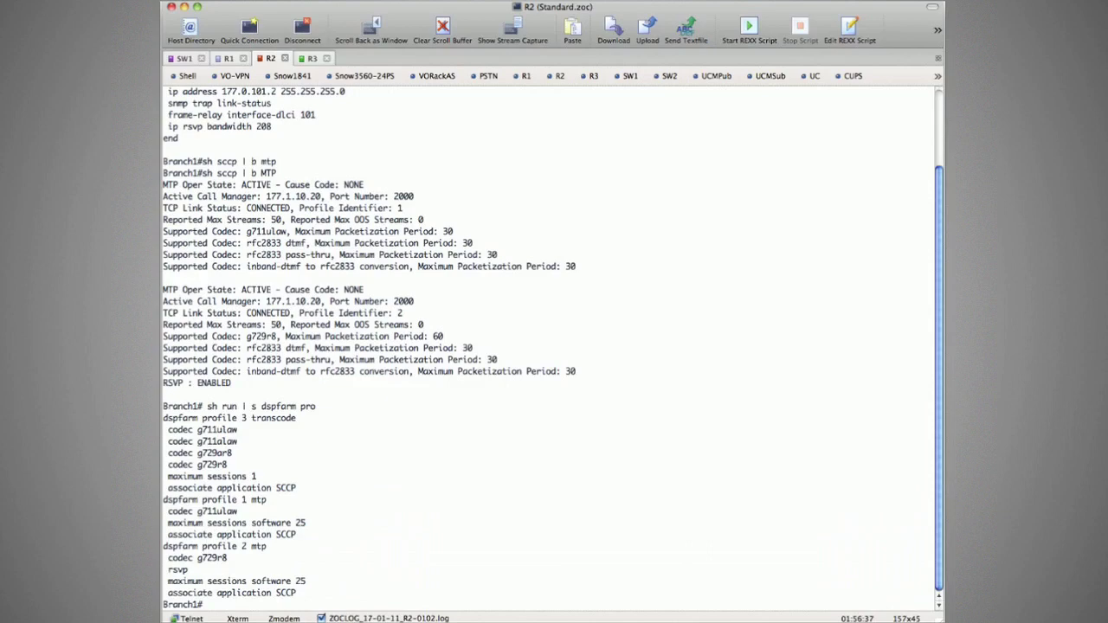
On Branch2, review SCCP output from the MTP section onward, then save the configuration with 'wr'
click(309, 58)
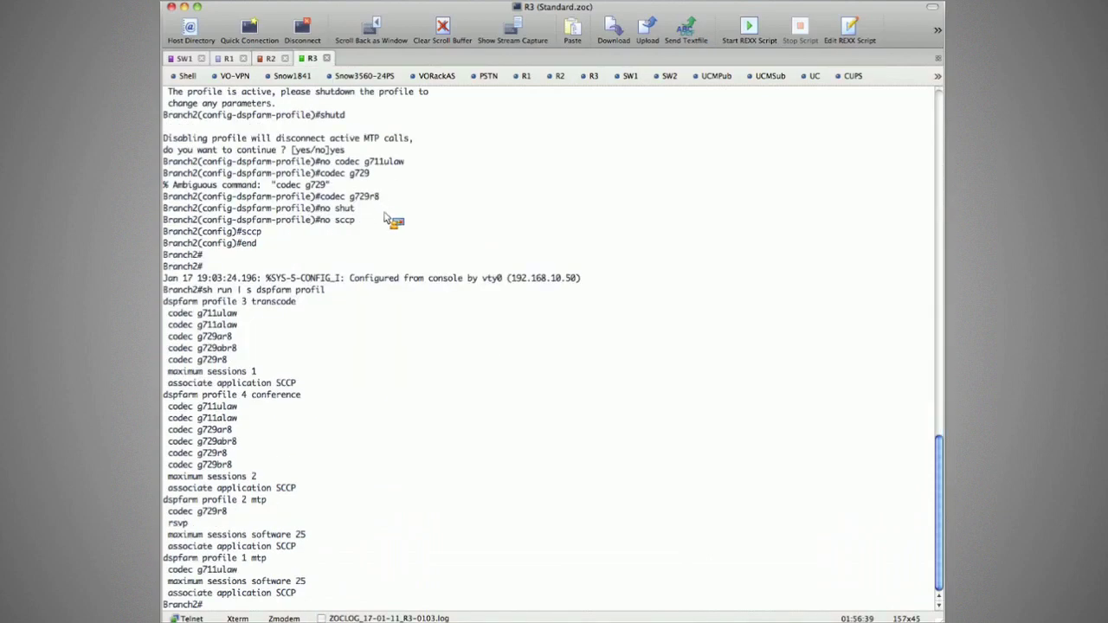
text(sh sccp | s MTP)
key(Return)
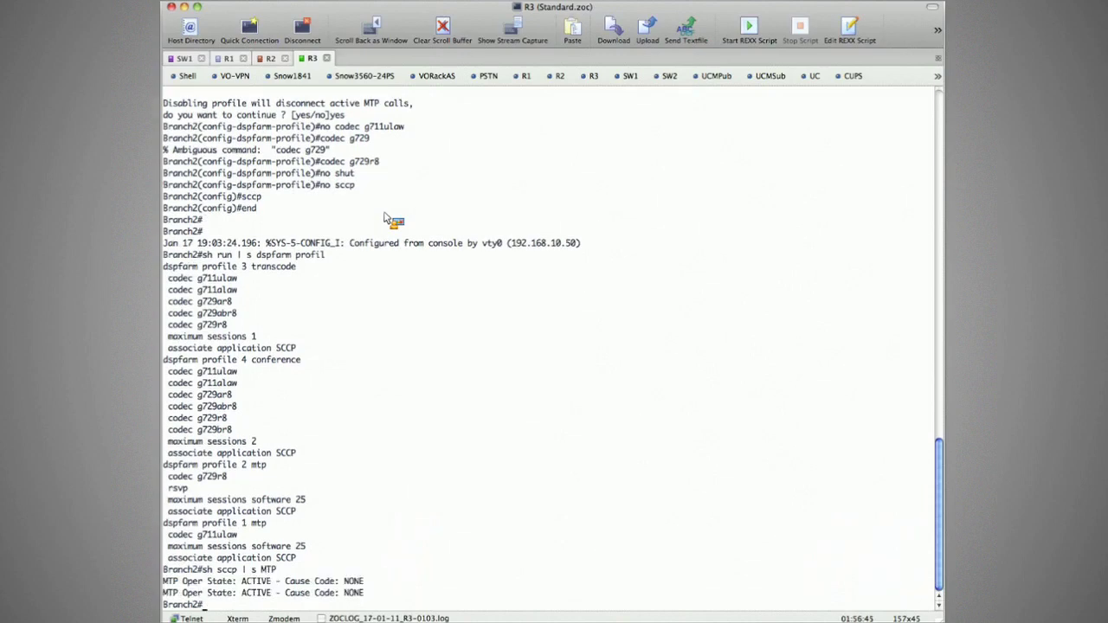
text(sh sccp | s)
key(BackSpace)
text(b MTP)
key(Return)
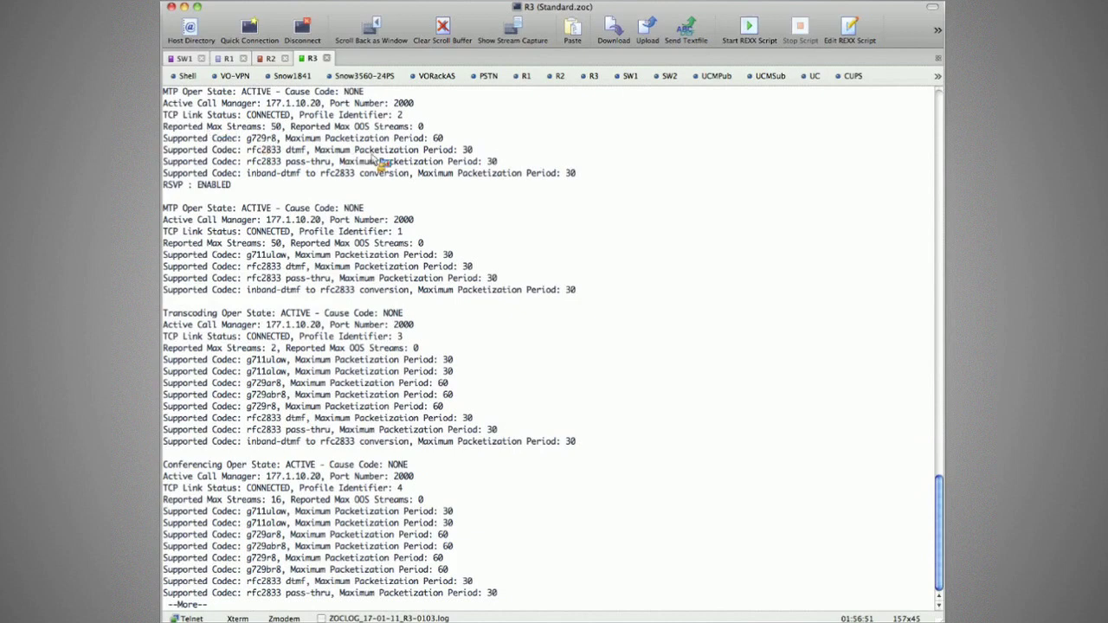
key(space)
text(wr)
key(Return)
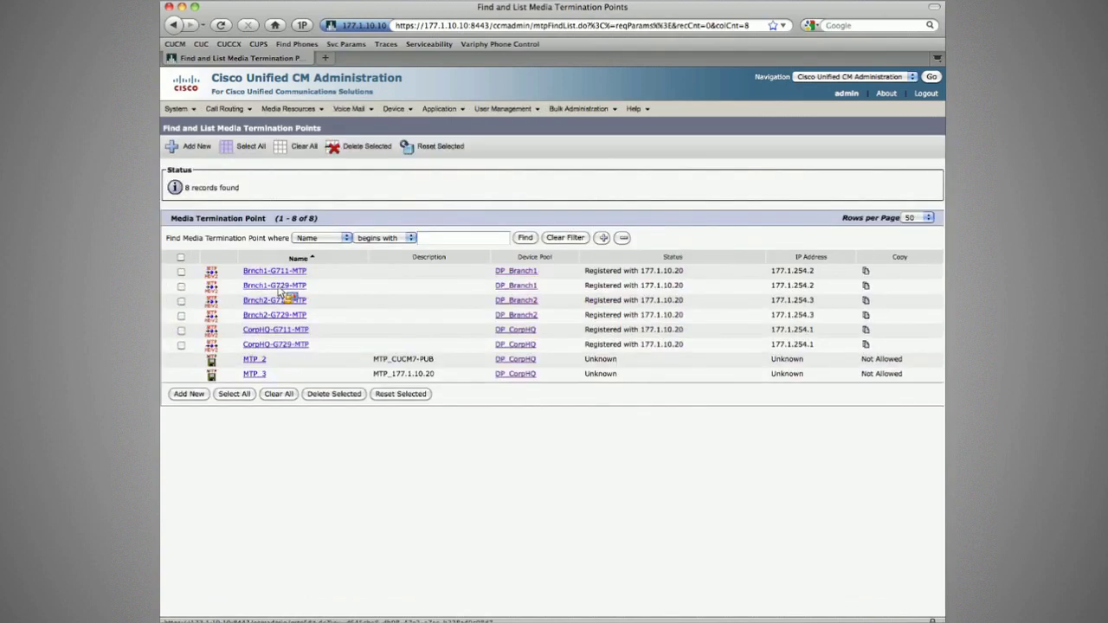
Inspect Brnch1-G729-MTP's configuration, return to the MTP list highlighting Brnch1-G711-MTP, then go back to ZOC
super+click(280, 288)
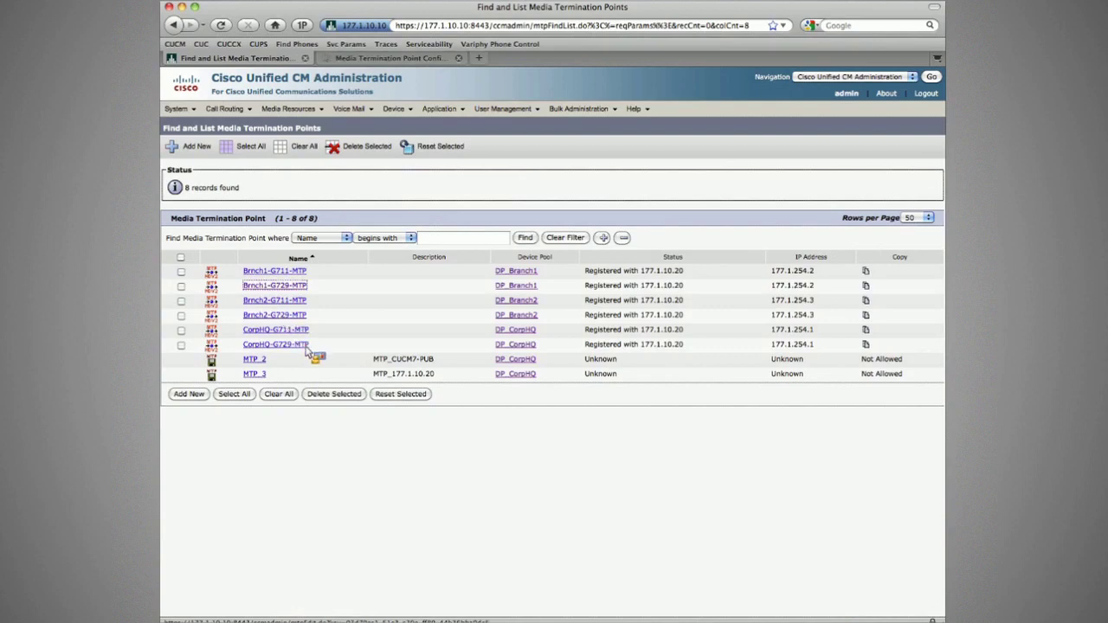
key(ctrl+Tab)
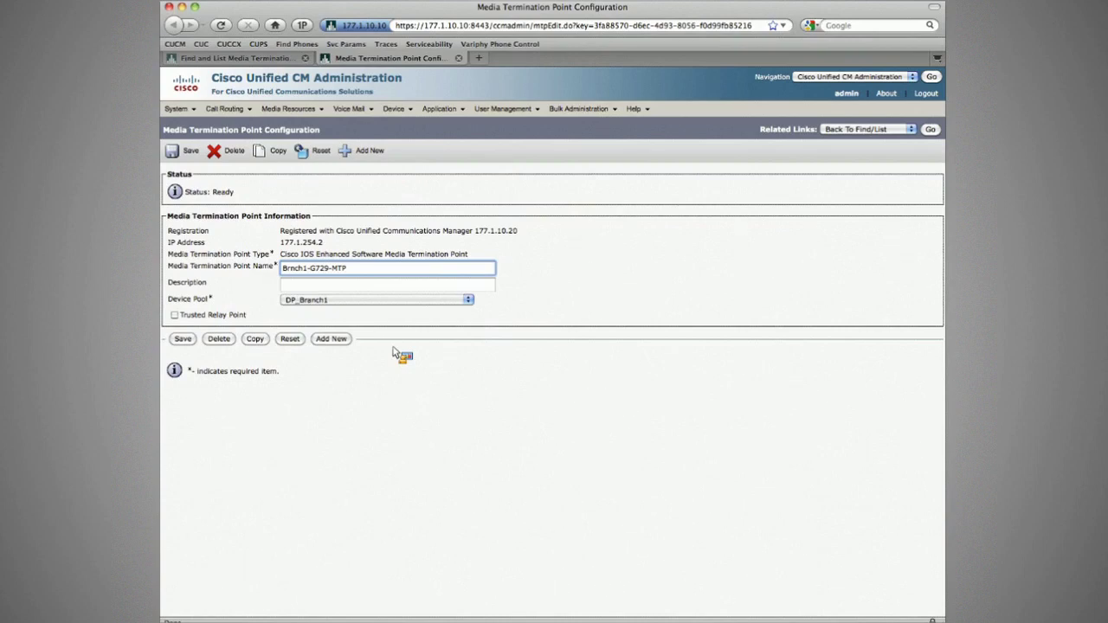
click(931, 130)
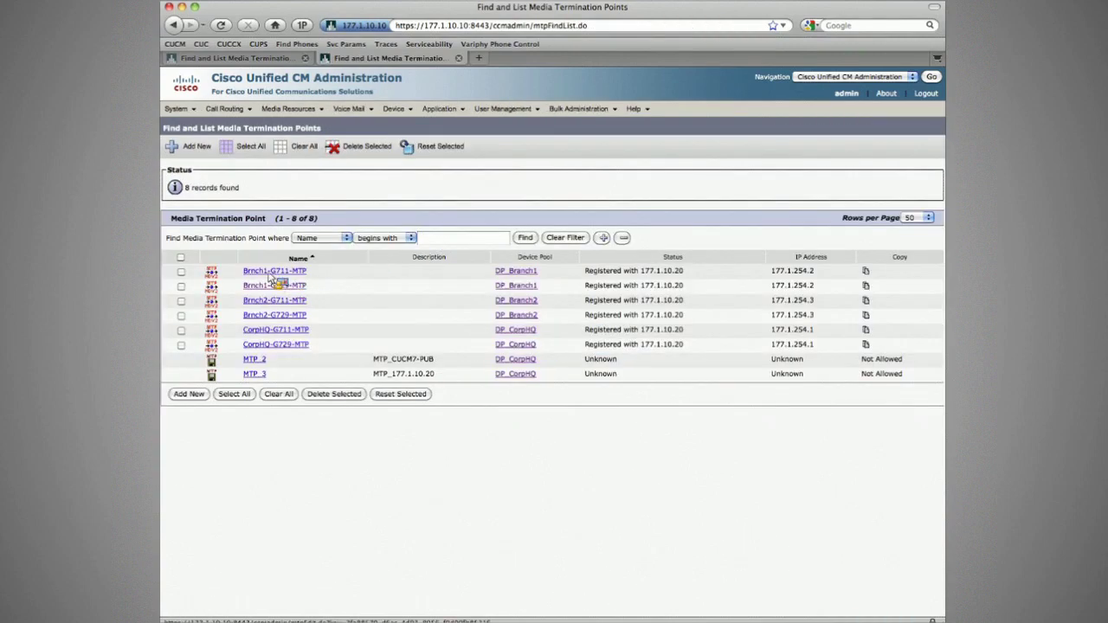
mouse_move(271, 278)
mouse_down()
mouse_move(283, 295)
mouse_move(282, 278)
mouse_up()
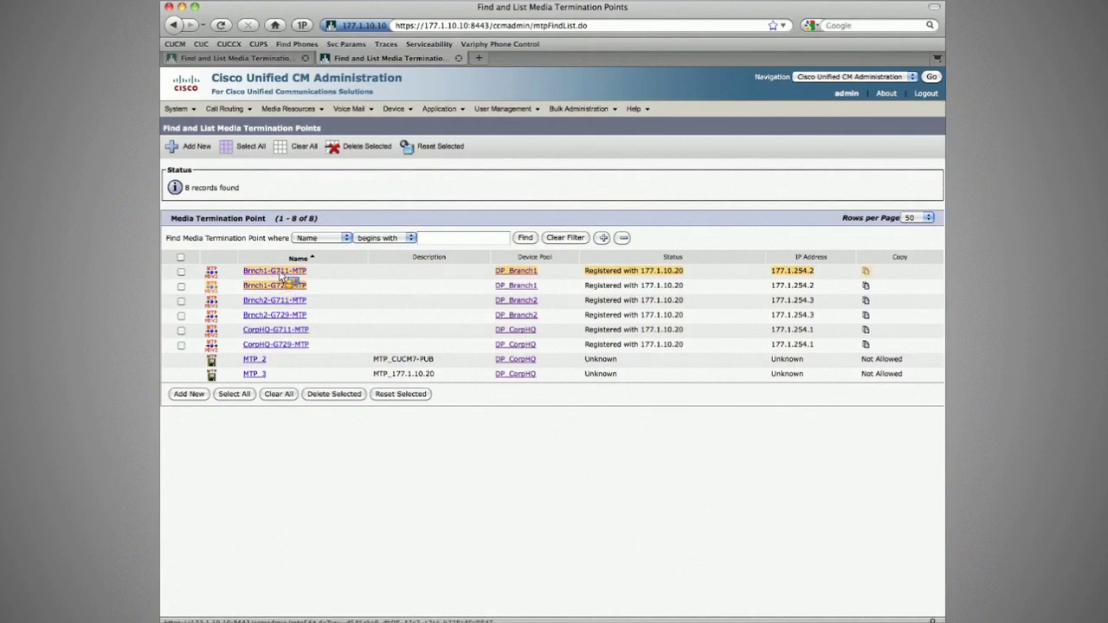
drag(280, 276, 351, 291)
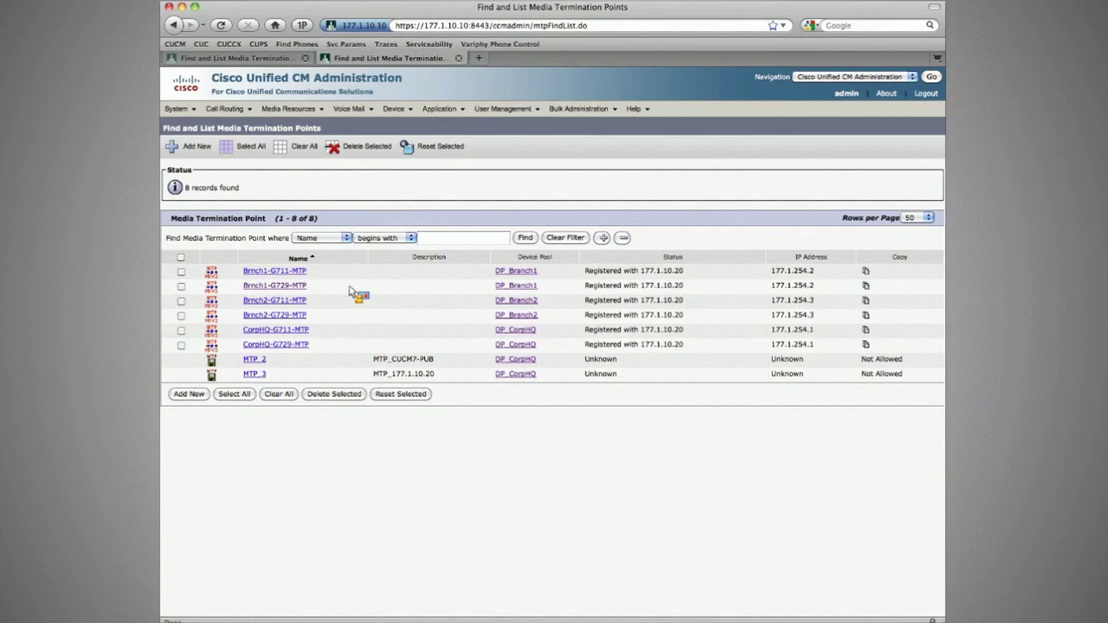
key(super+Tab)
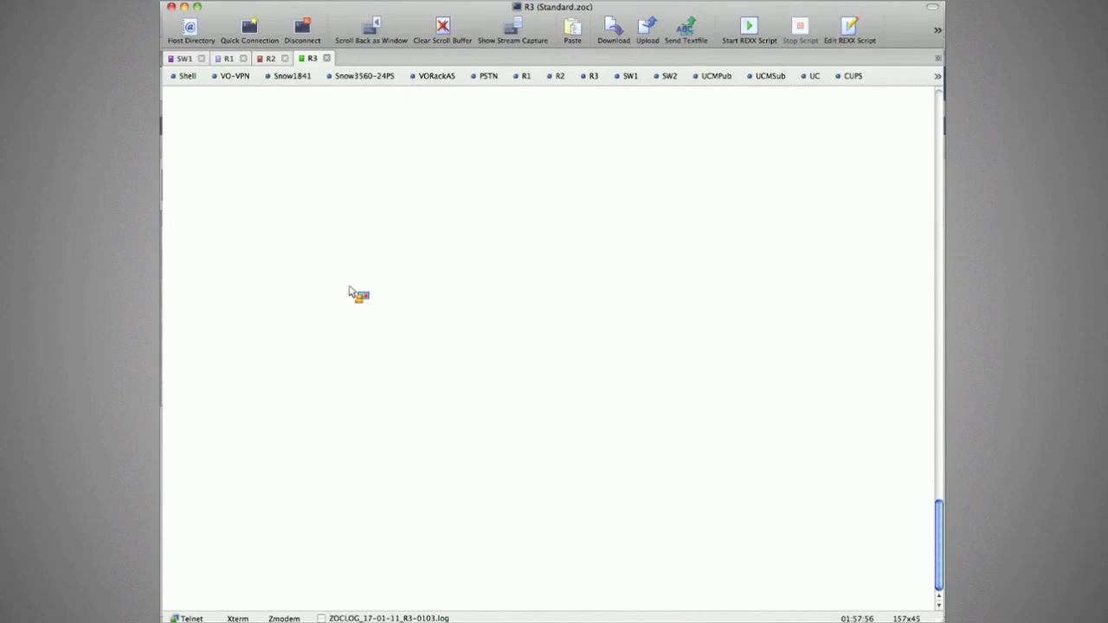
Enable 'debug ip rsvp messages' on the CorpHQ router
key(super+2)
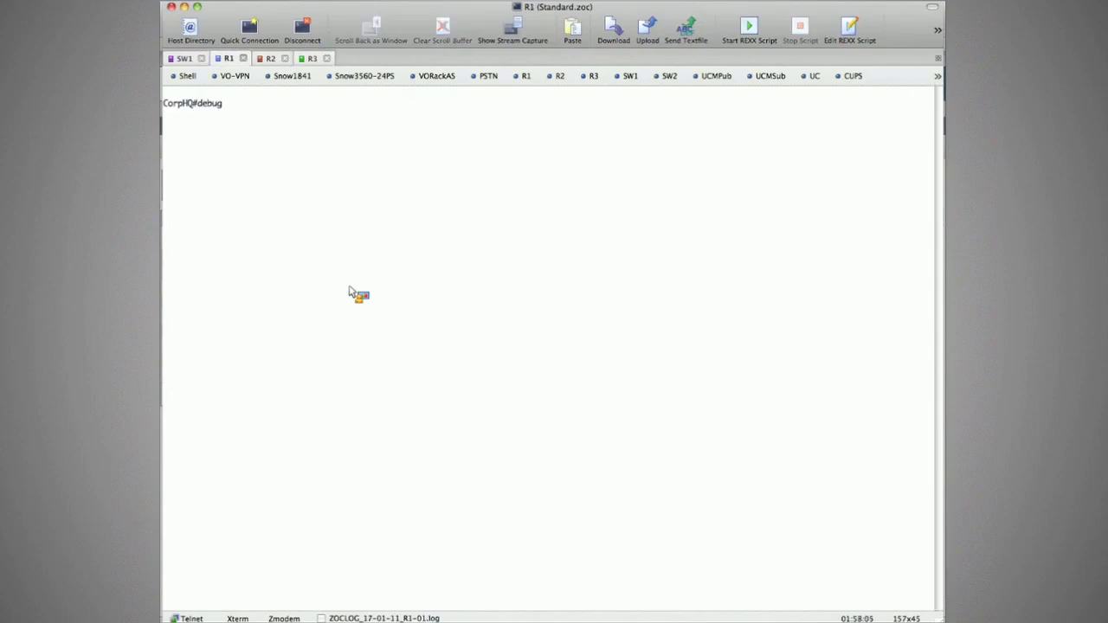
text(ip rsvp ?)
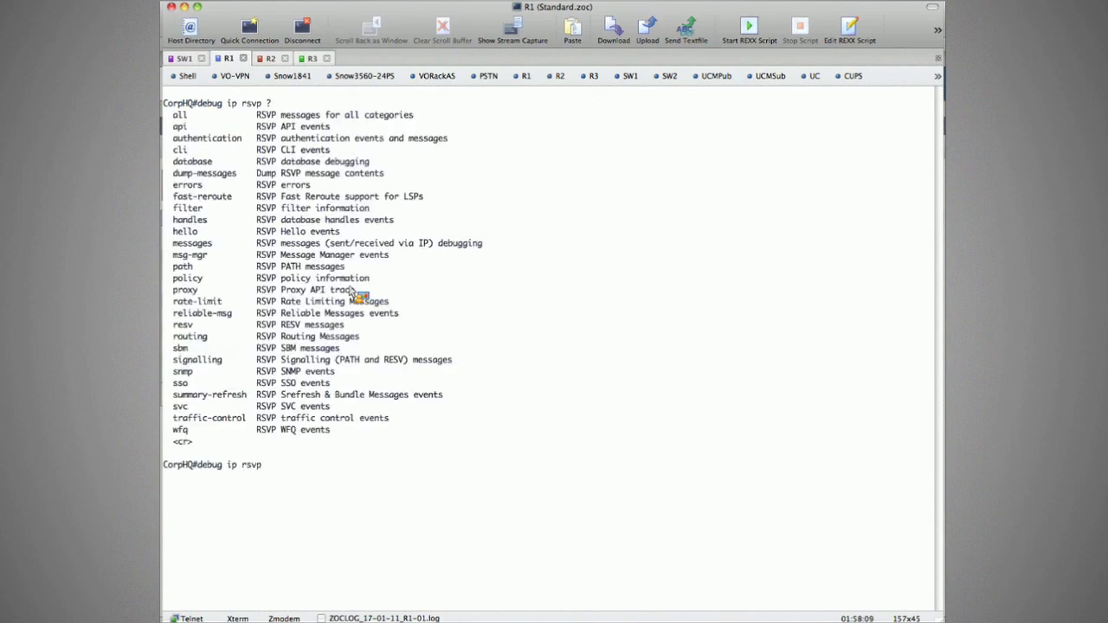
text(me)
key(Tab)
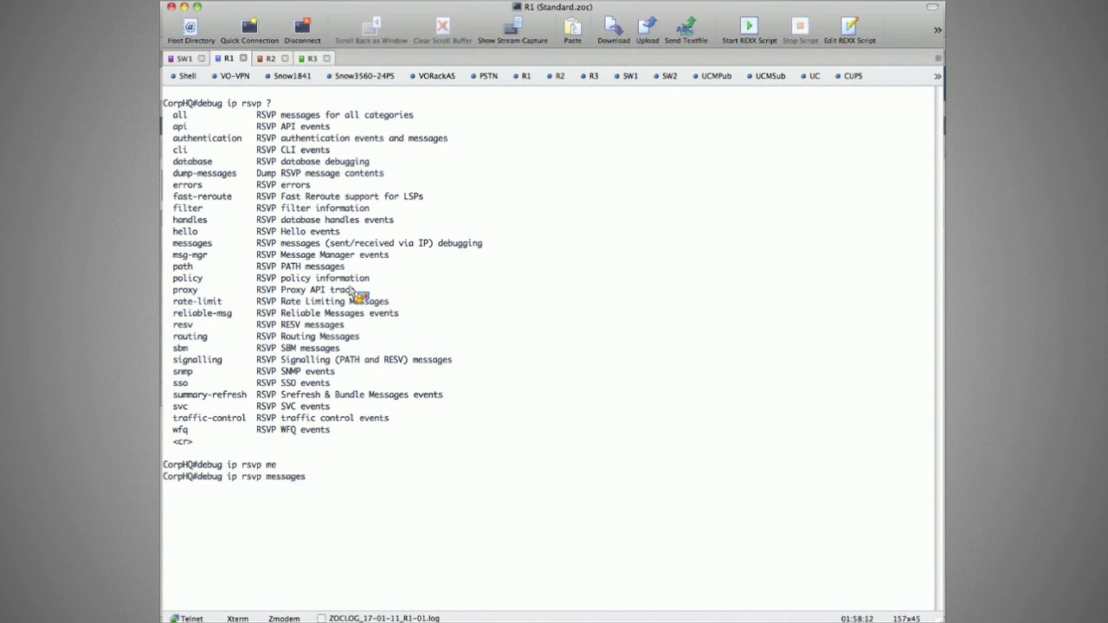
Enable 'debug ip rsvp messages' on Branch1 and turn on terminal monitoring there
key(ctrl+Tab)
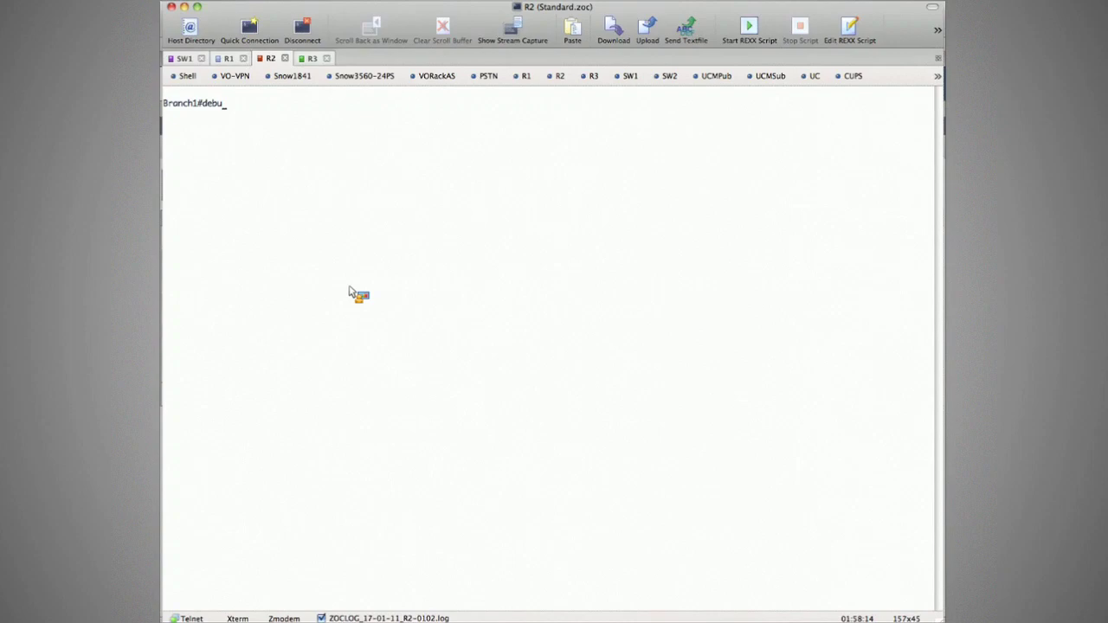
text(g ip rsvp ees=?)
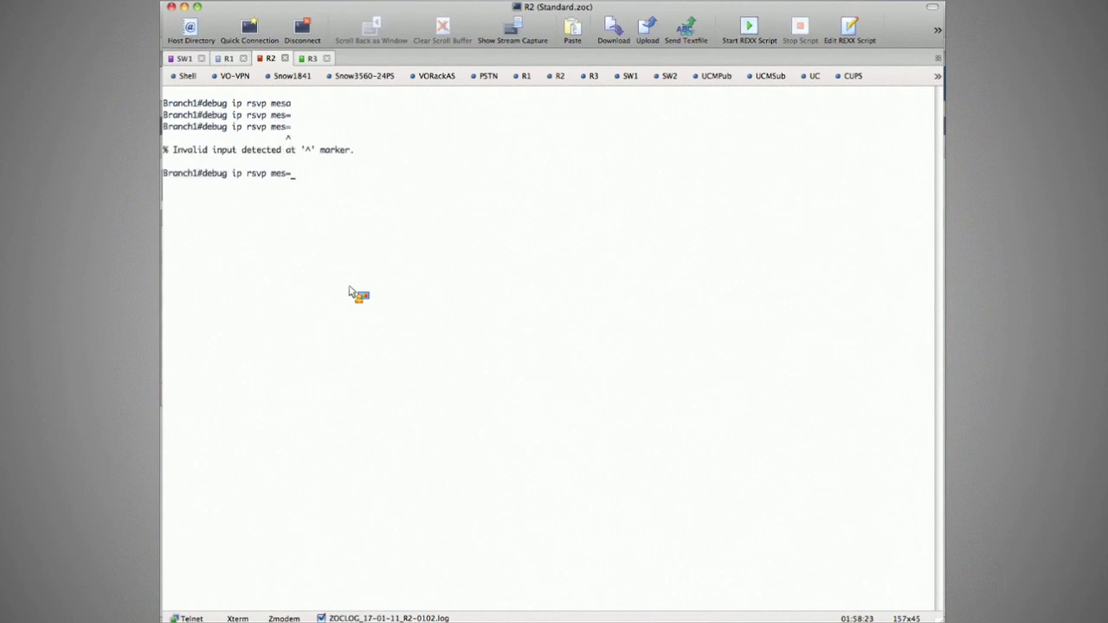
key(BackSpace)
text(s)
key(Tab)
key(Return)
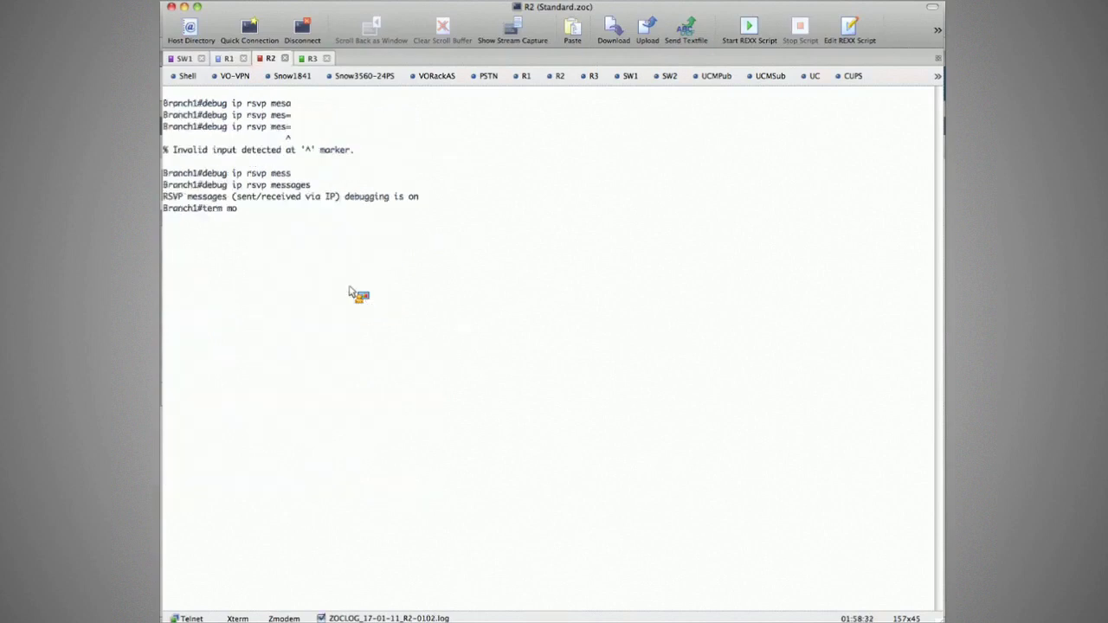
text(n)
key(Return)
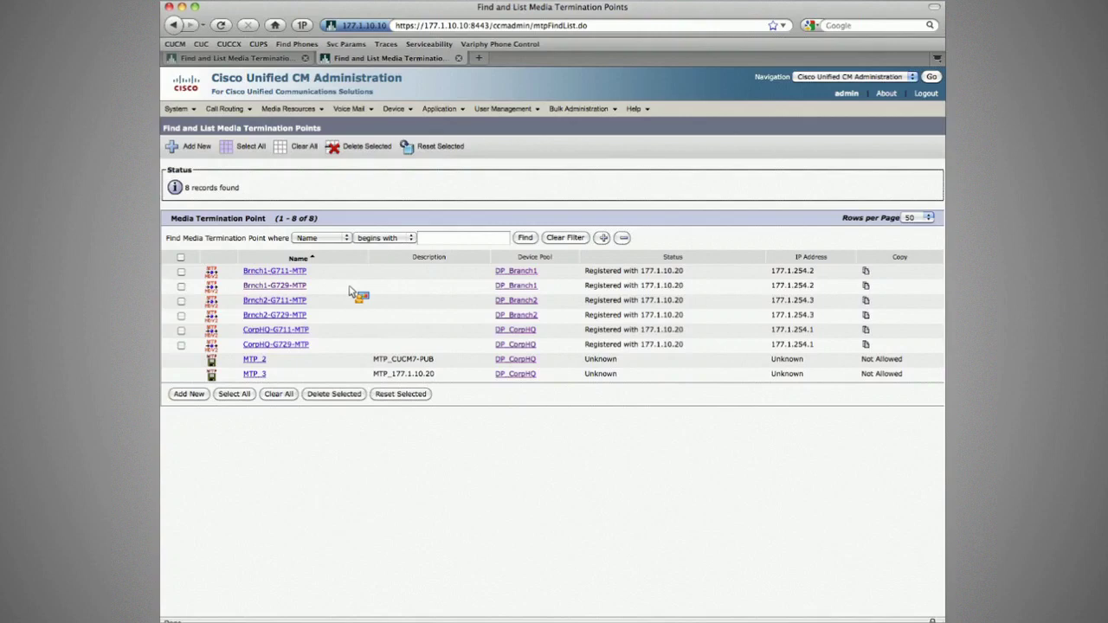
Close the extra MTP tab, open Variphy Phone Control, and list the controllable IP phones
click(458, 58)
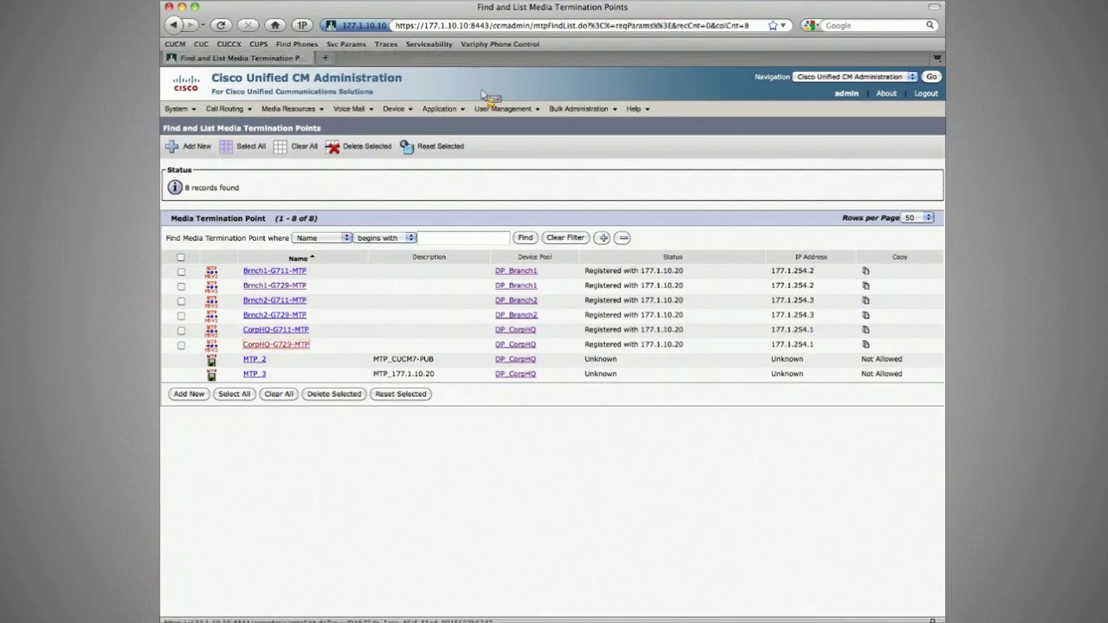
click(500, 44)
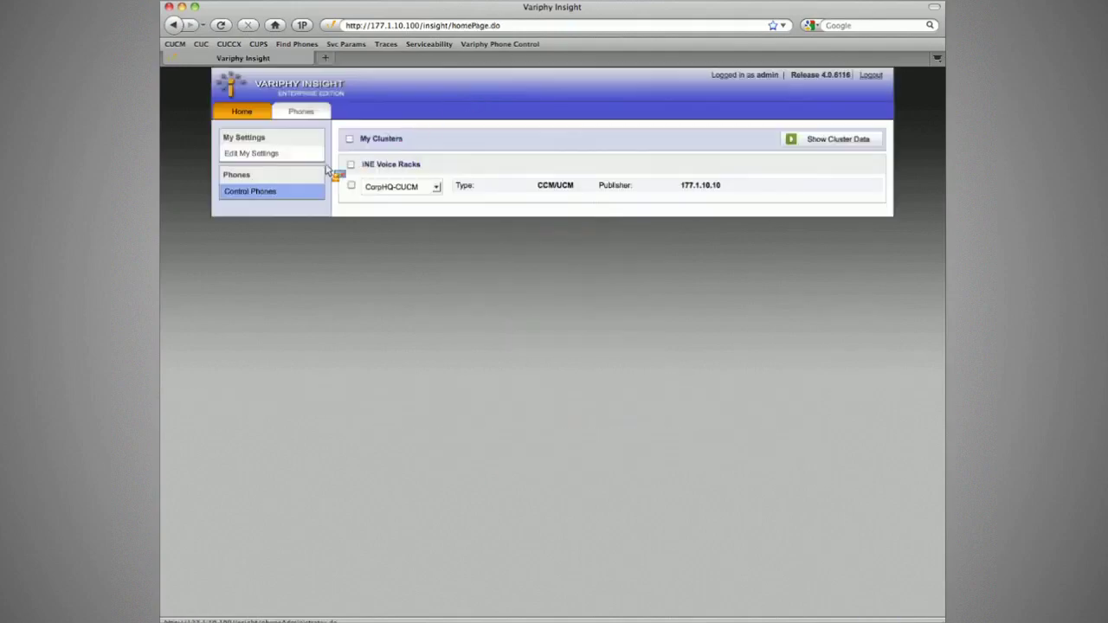
click(272, 200)
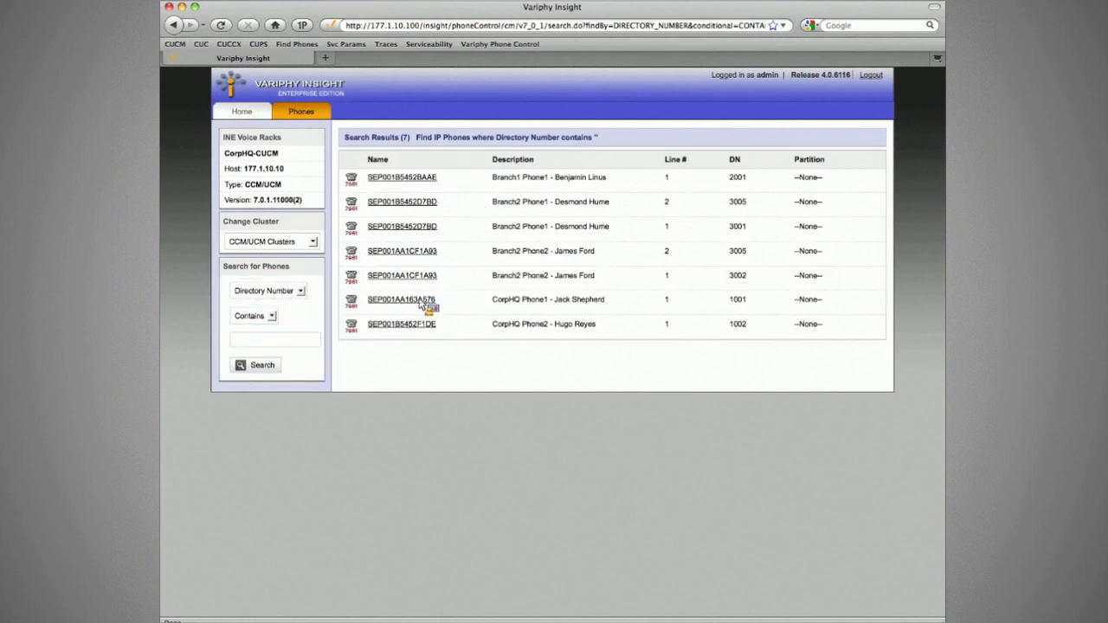
mouse_move(422, 305)
mouse_down()
mouse_move(458, 308)
mouse_move(401, 304)
mouse_up()
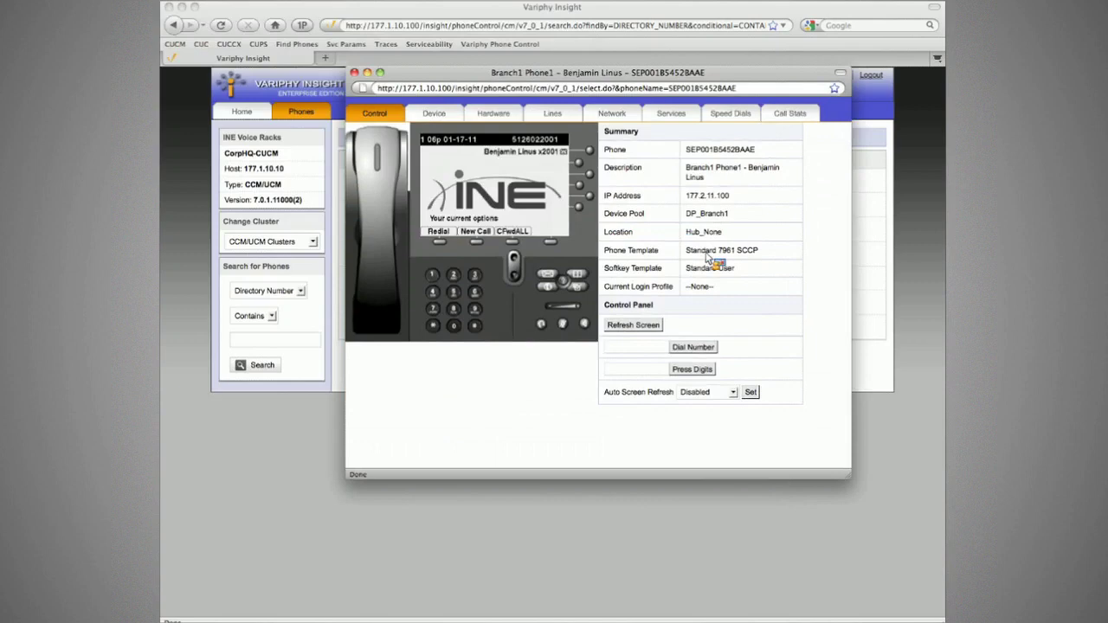
Set the phone screen refresh to every 2 sec and bring Branch1 Phone1's control window forward during the 2001 call
click(733, 392)
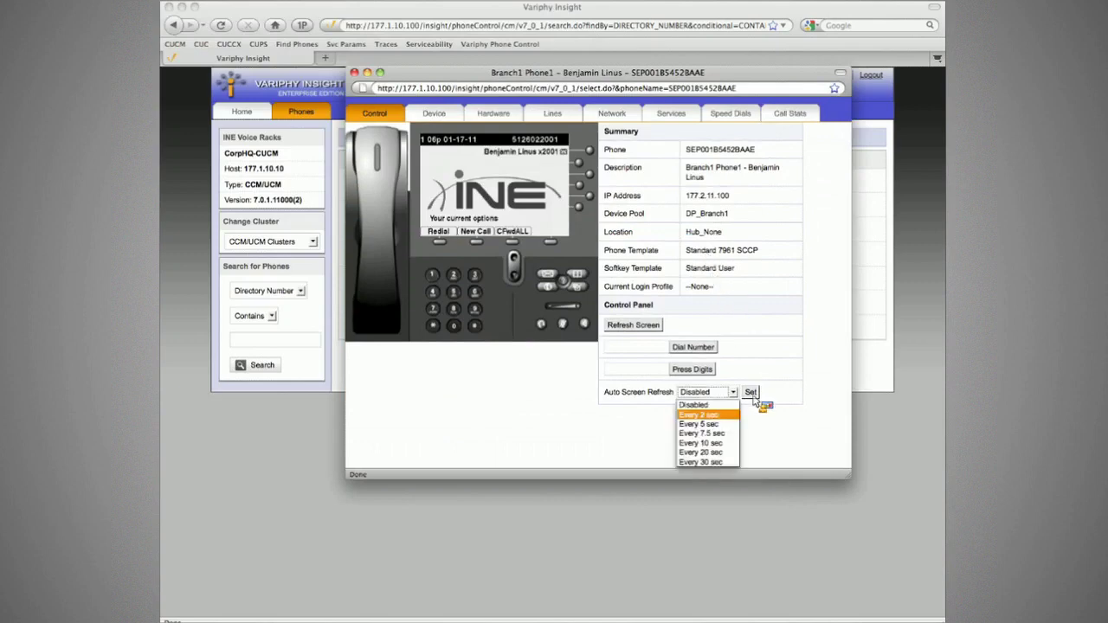
key(Return)
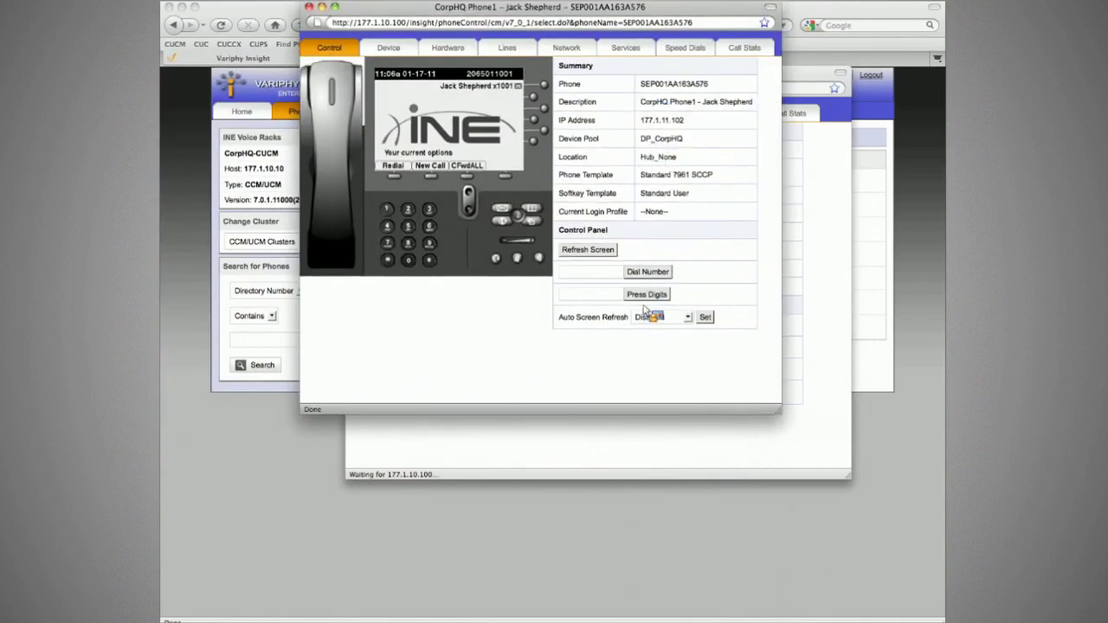
click(818, 128)
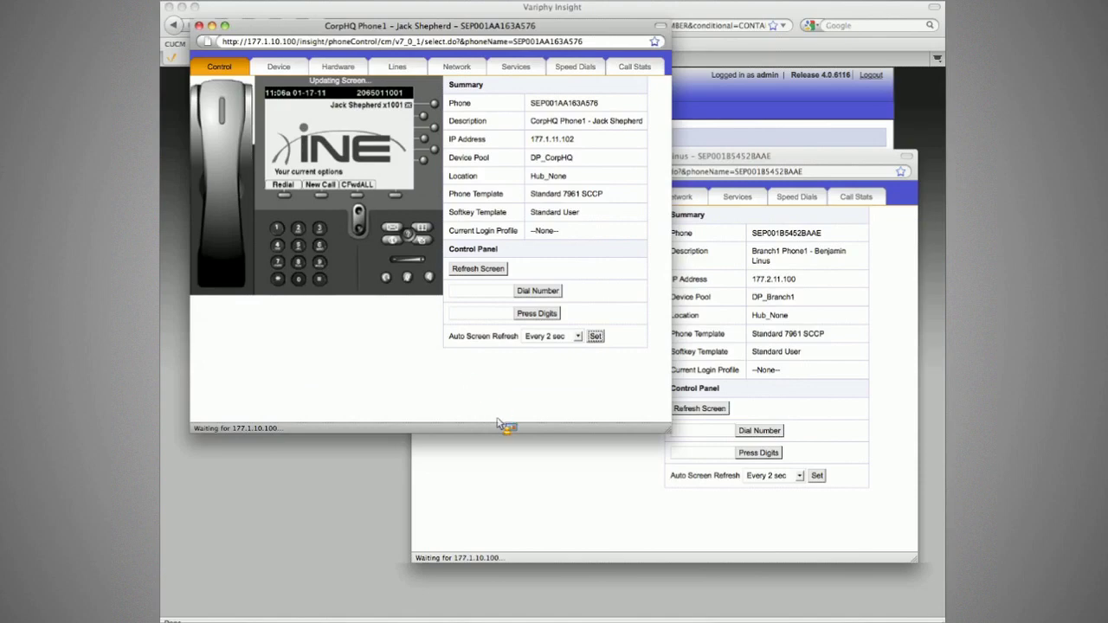
click(589, 488)
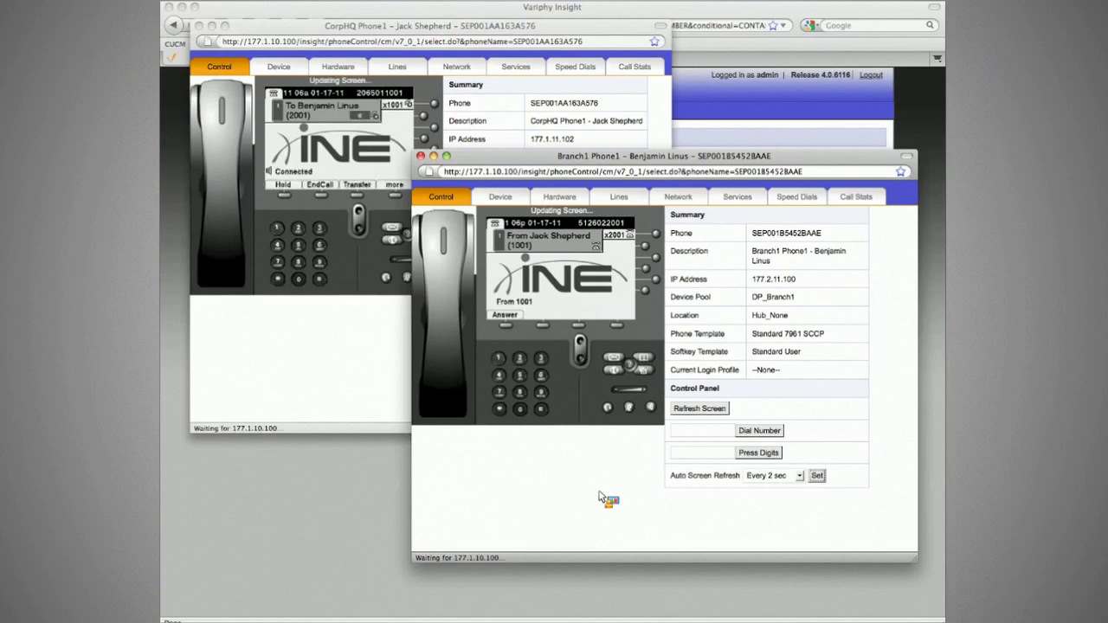
key(super+Tab)
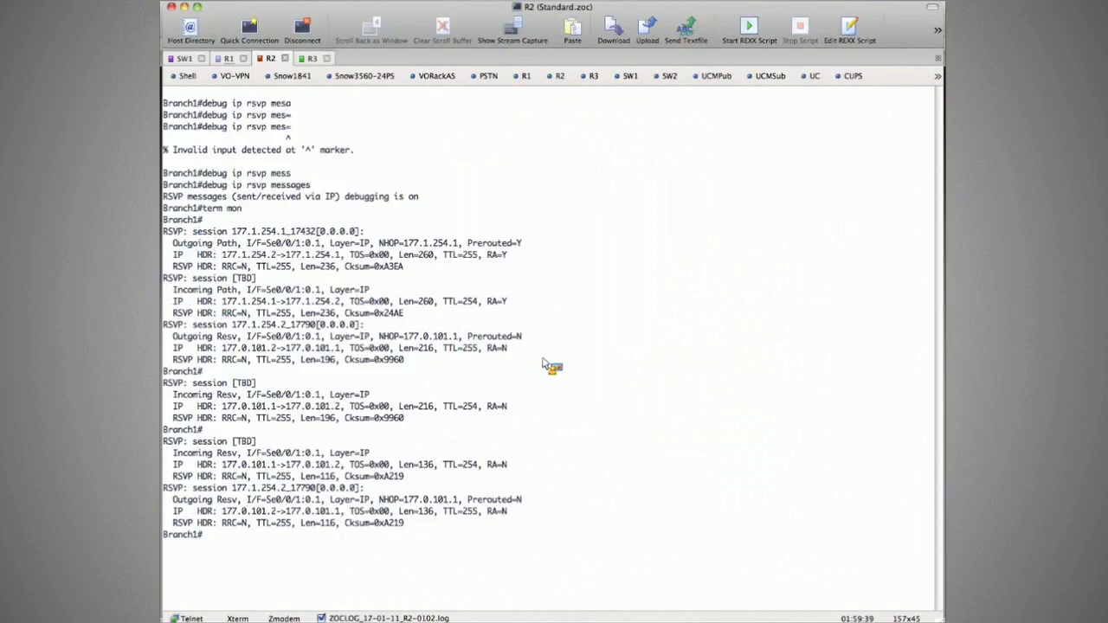
Scroll back through CorpHQ's RSVP debug output to find the PathTear and ResvTear messages
key(ctrl+shift+Tab)
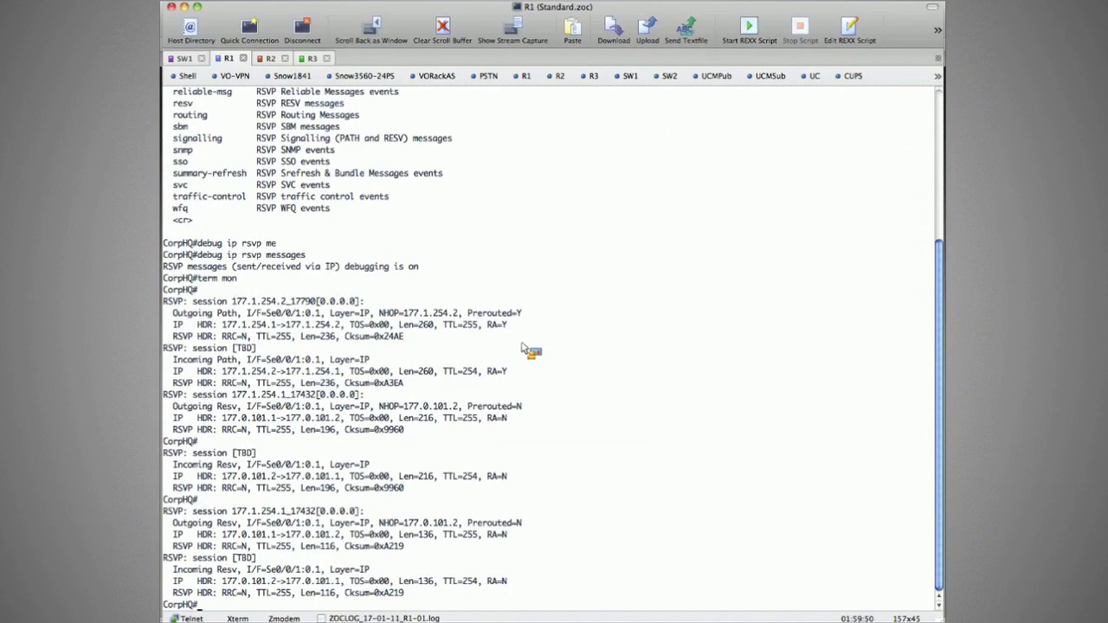
scroll(561, 344, up, 5)
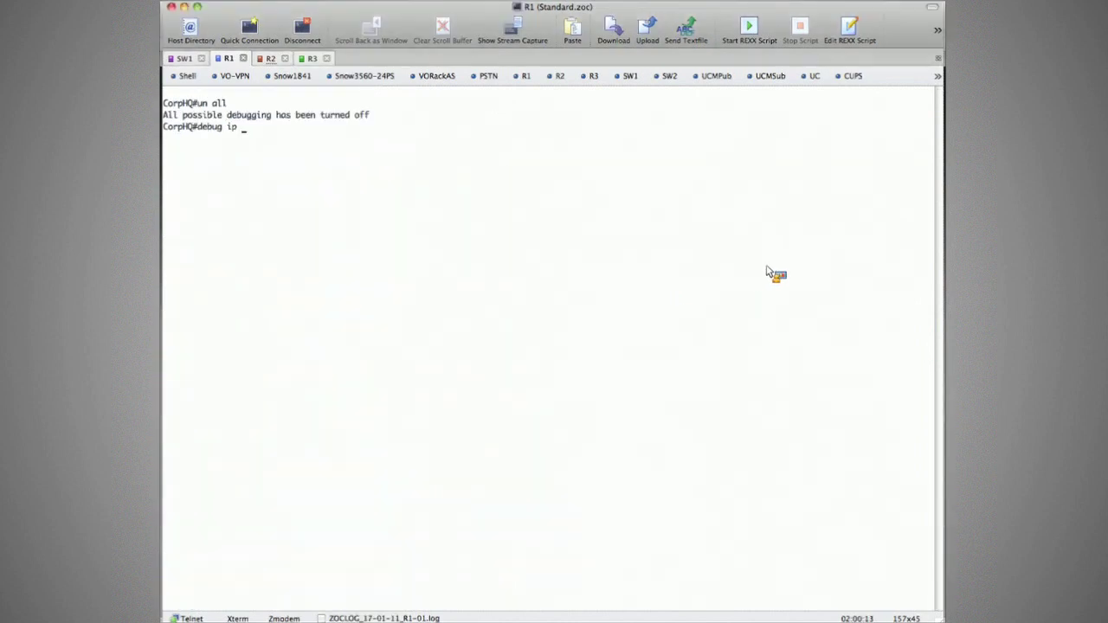
Enable 'debug ip rsvp path' and 'debug ip rsvp resv' on CorpHQ
text(rsvp path)
key(Return)
text(debug ip rsvp pat)
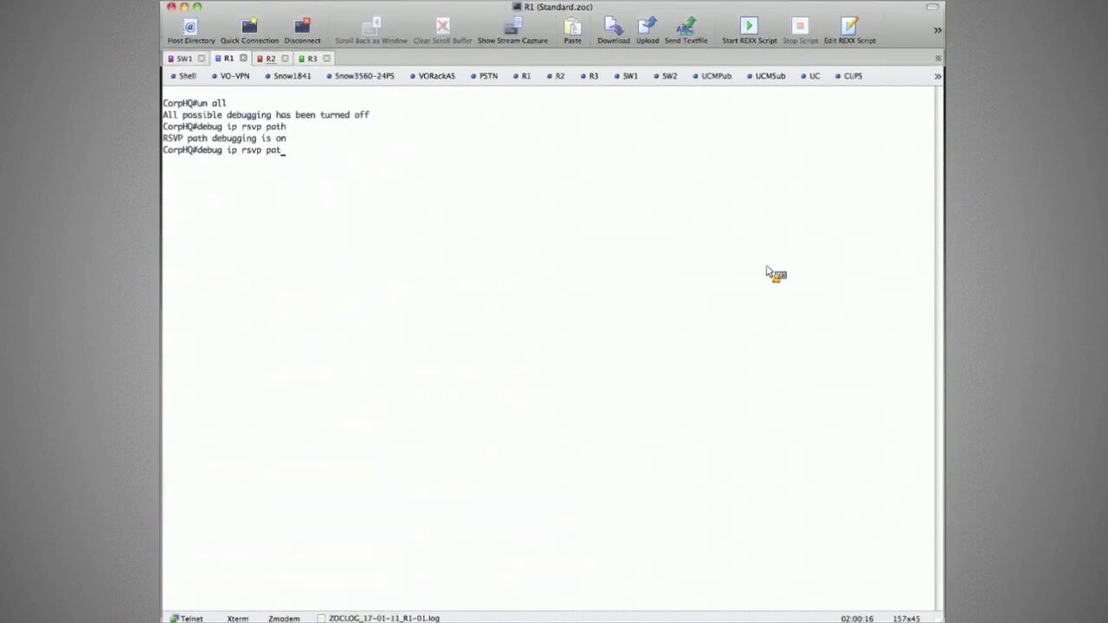
key(BackSpace)
key(BackSpace)
key(BackSpace)
text(resv)
key(Return)
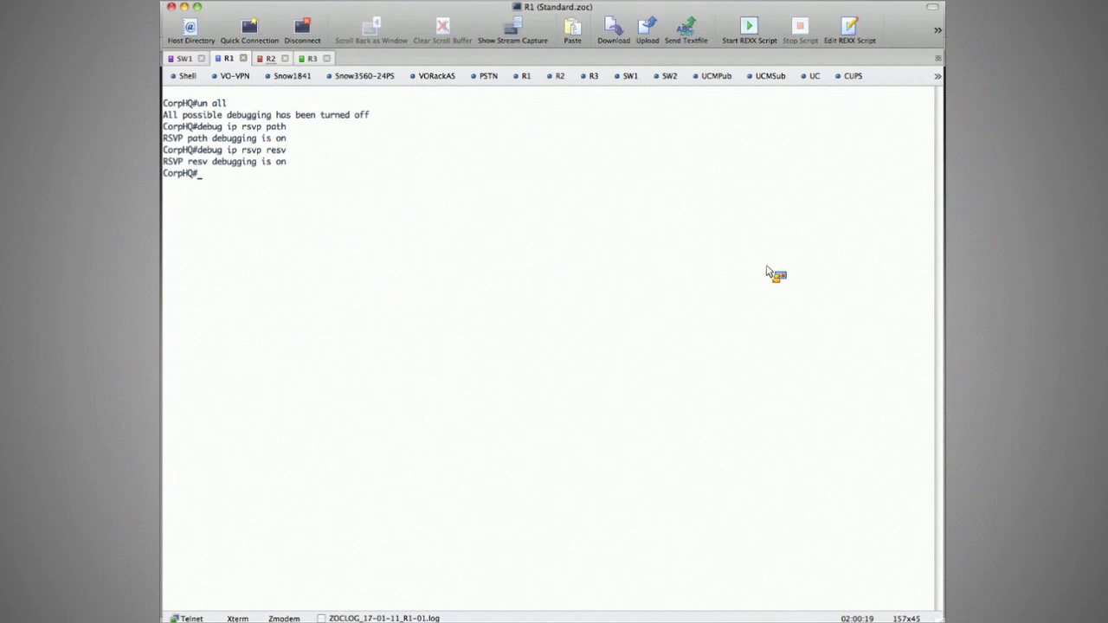
Enable the same RSVP path and resv debugging on Branch1
key(ctrl+Tab)
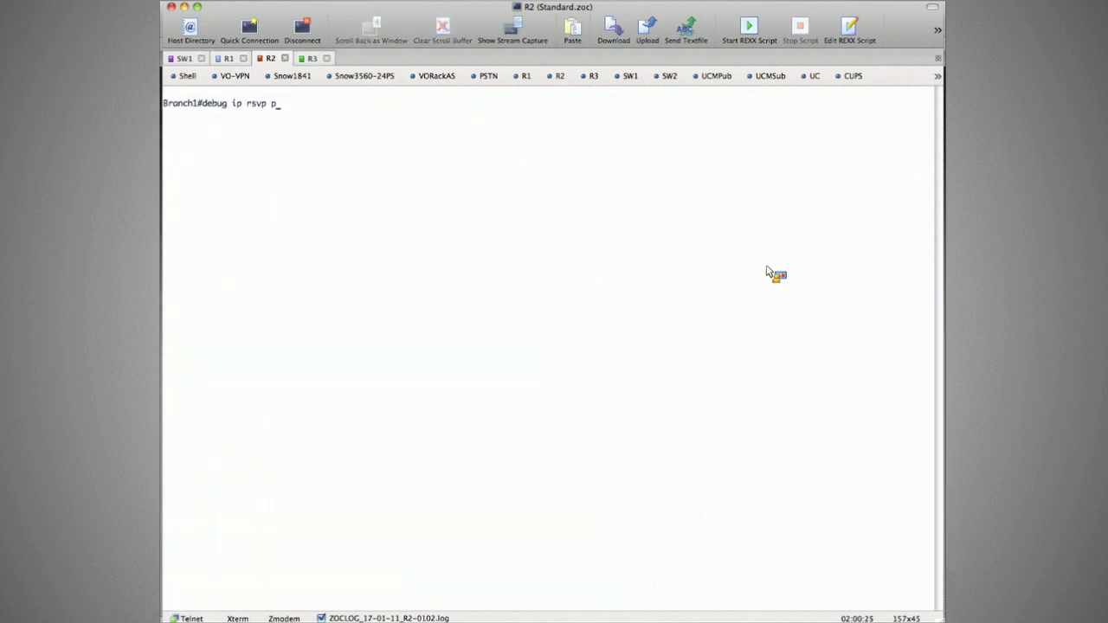
text(ath)
key(Return)
text(res)
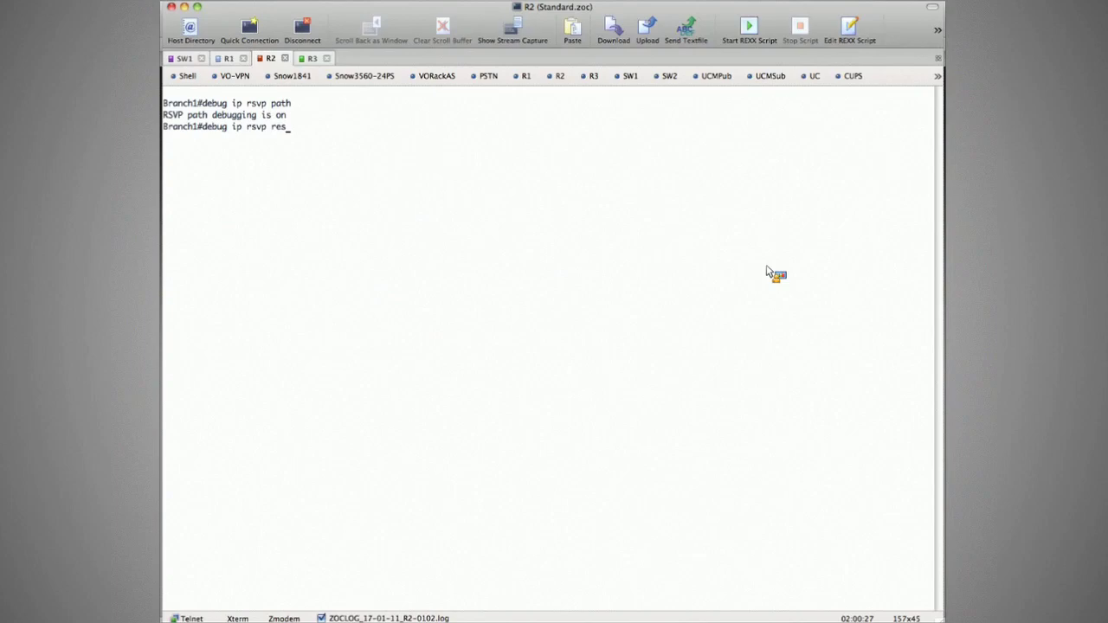
text(v)
key(Return)
key(ctrl+shift+Tab)
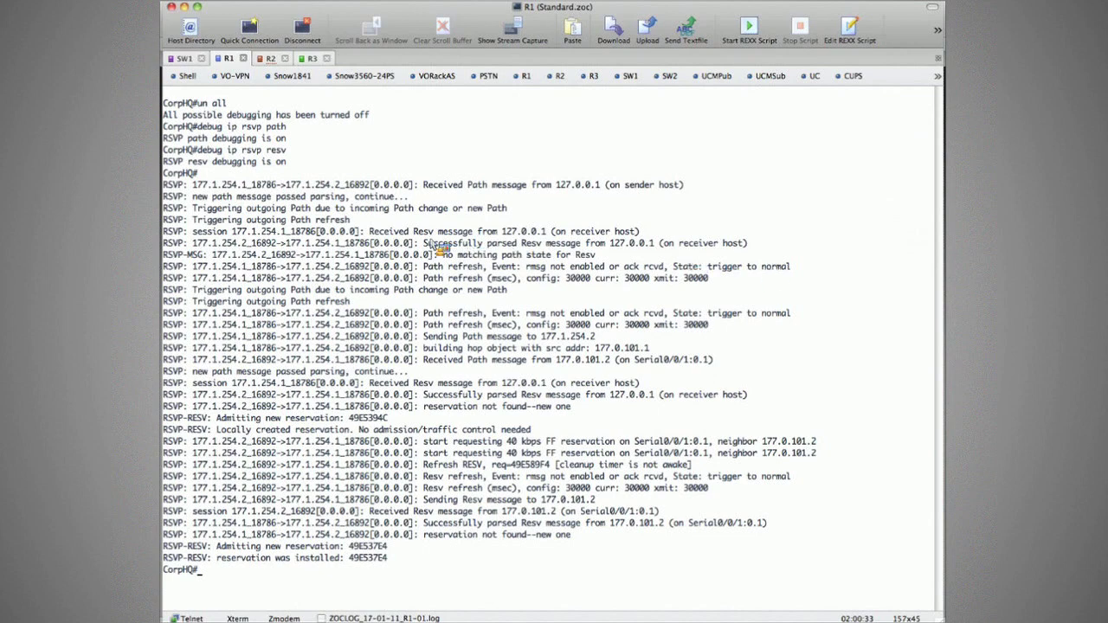
Highlight CorpHQ's debug lines admitting the new reservation, then scroll back through Branch1's RSVP output
drag(432, 246, 602, 283)
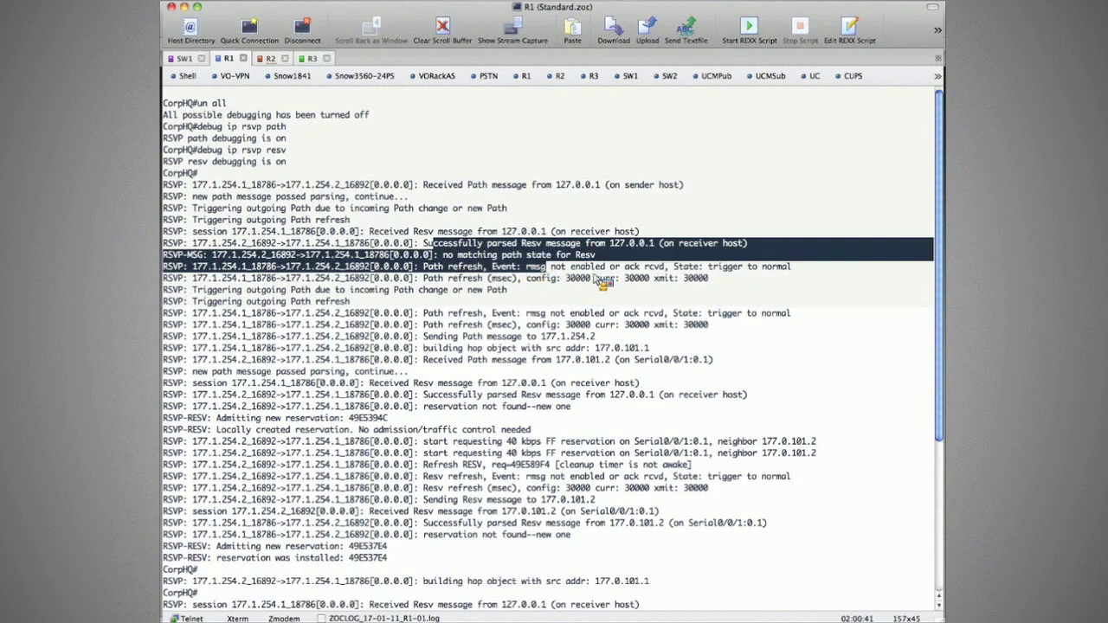
click(598, 279)
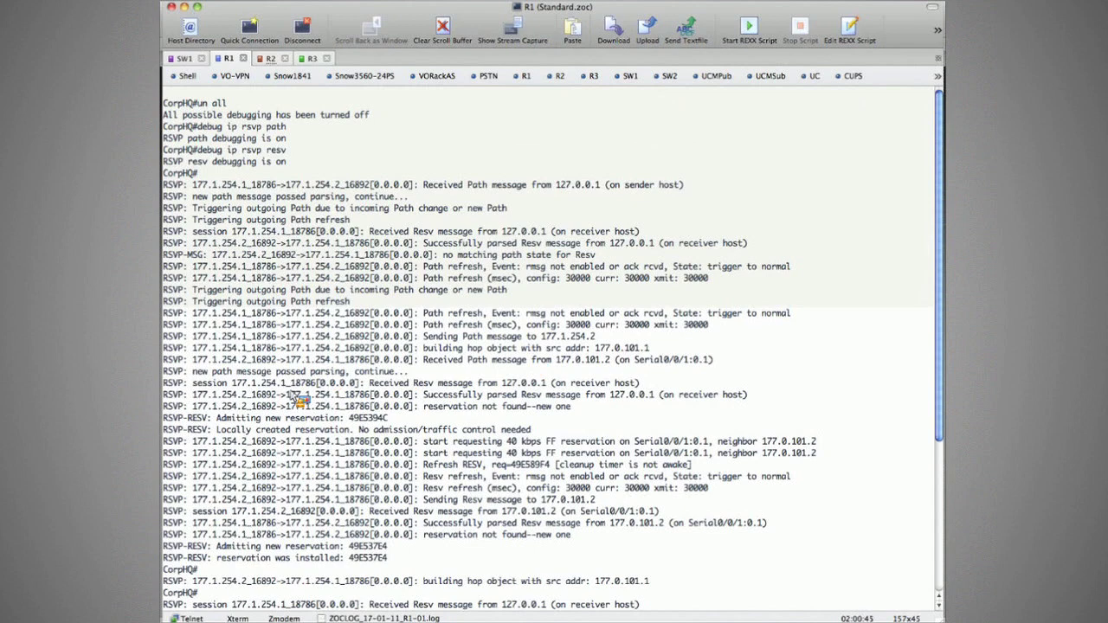
drag(227, 418, 410, 425)
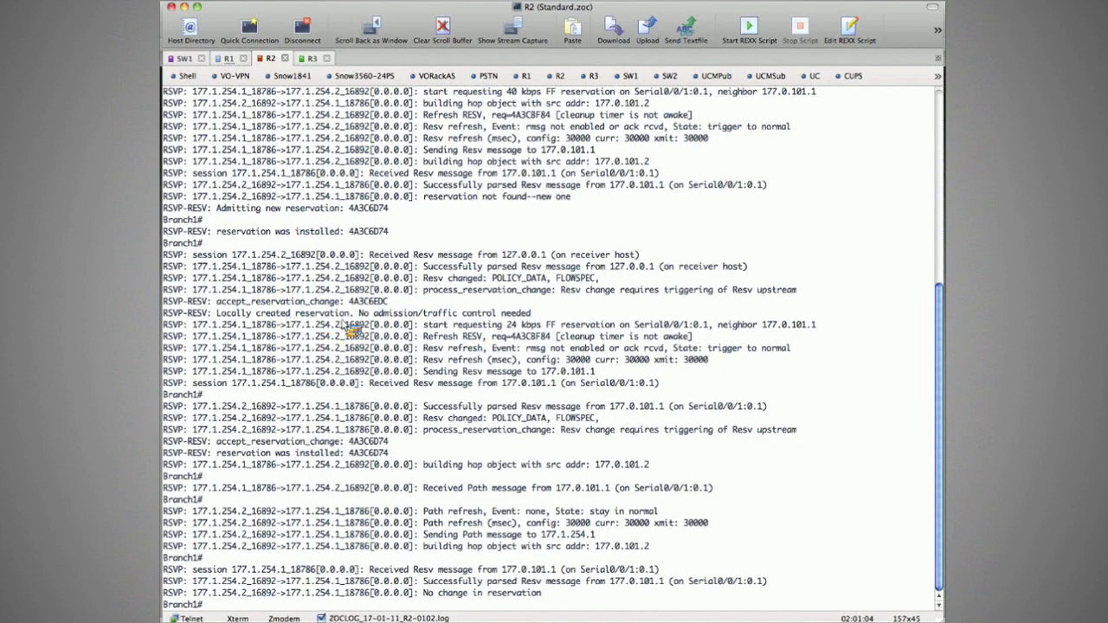
scroll(495, 344, up, 4)
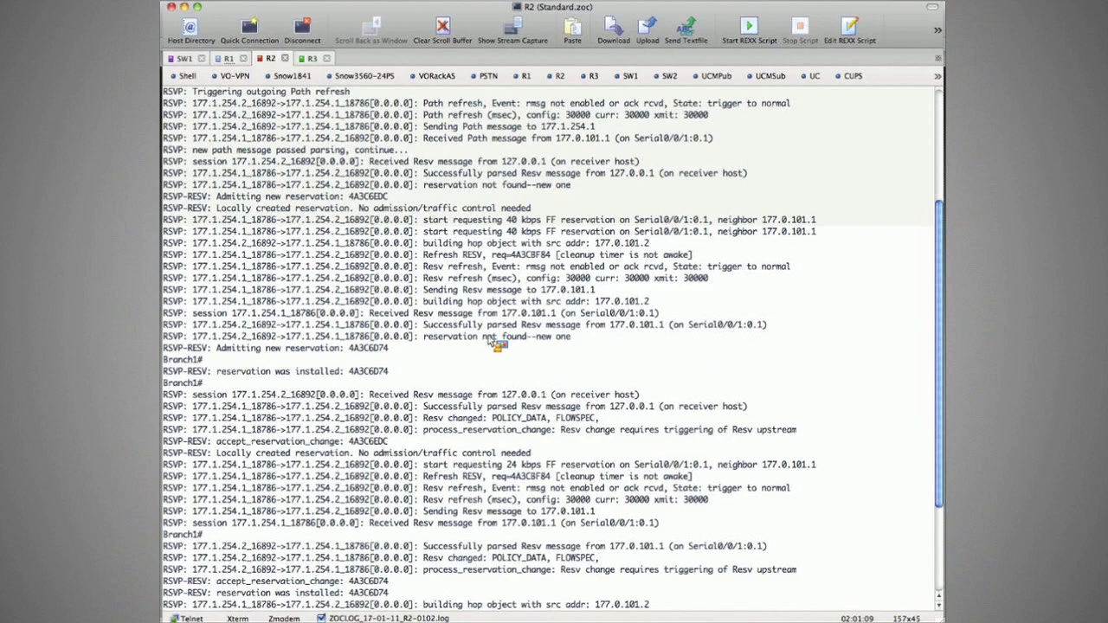
text(sh ip rsvp)
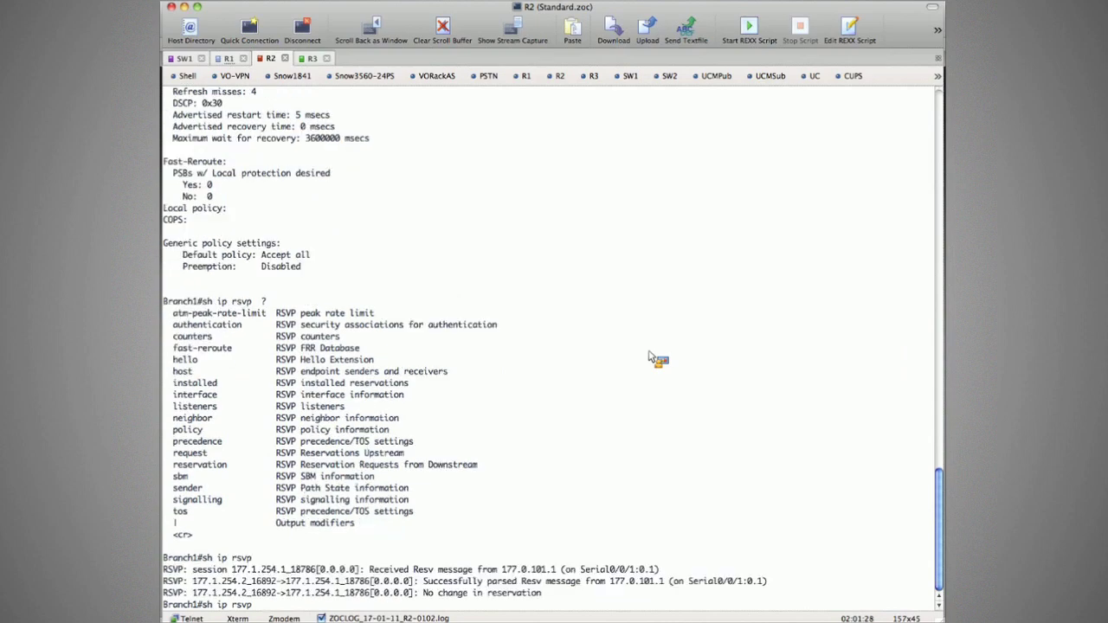
Run 'show ip rsvp request' and highlight the Se0/0/1 FF LOAD 24K reservation to 177.1.254.2
text(re)
key(Tab)
text(q)
key(Tab)
key(Return)
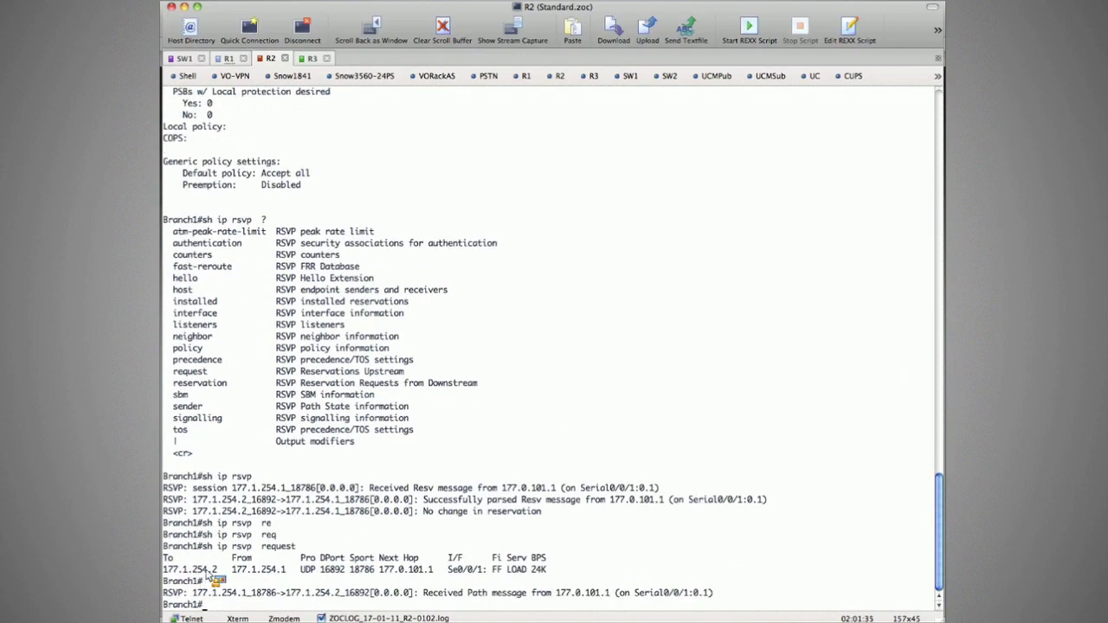
double_click(209, 571)
double_click(537, 575)
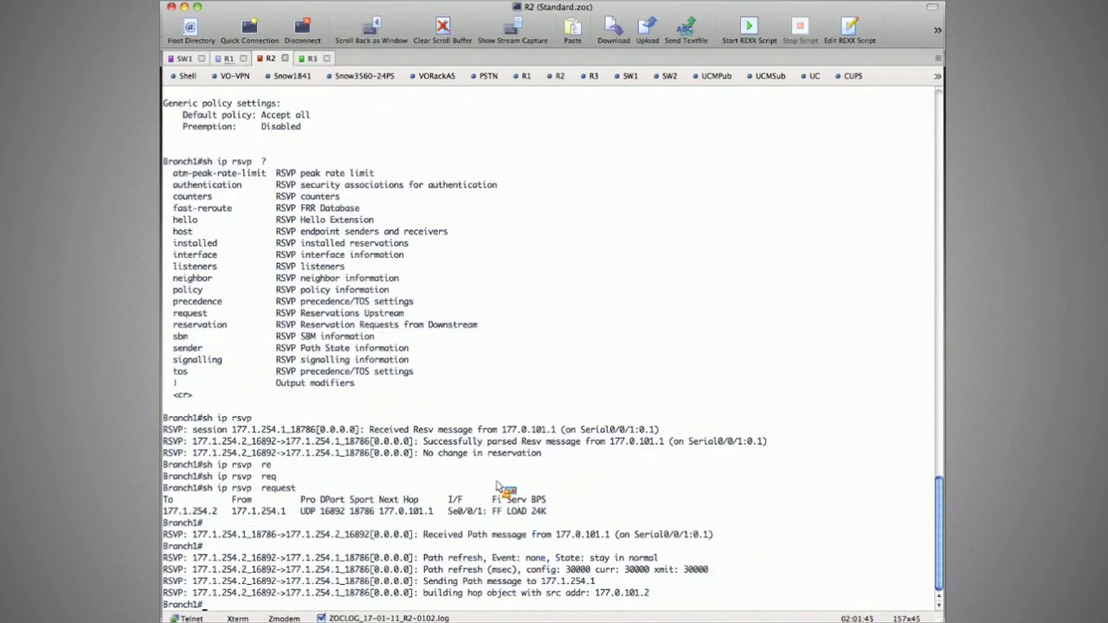
drag(439, 511, 551, 511)
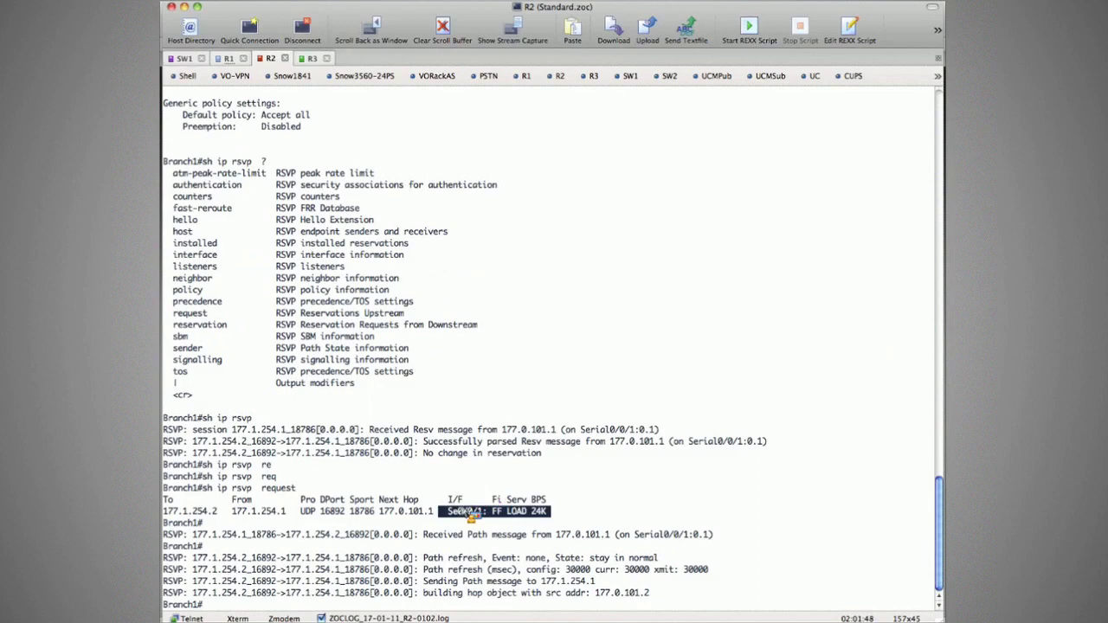
click(468, 513)
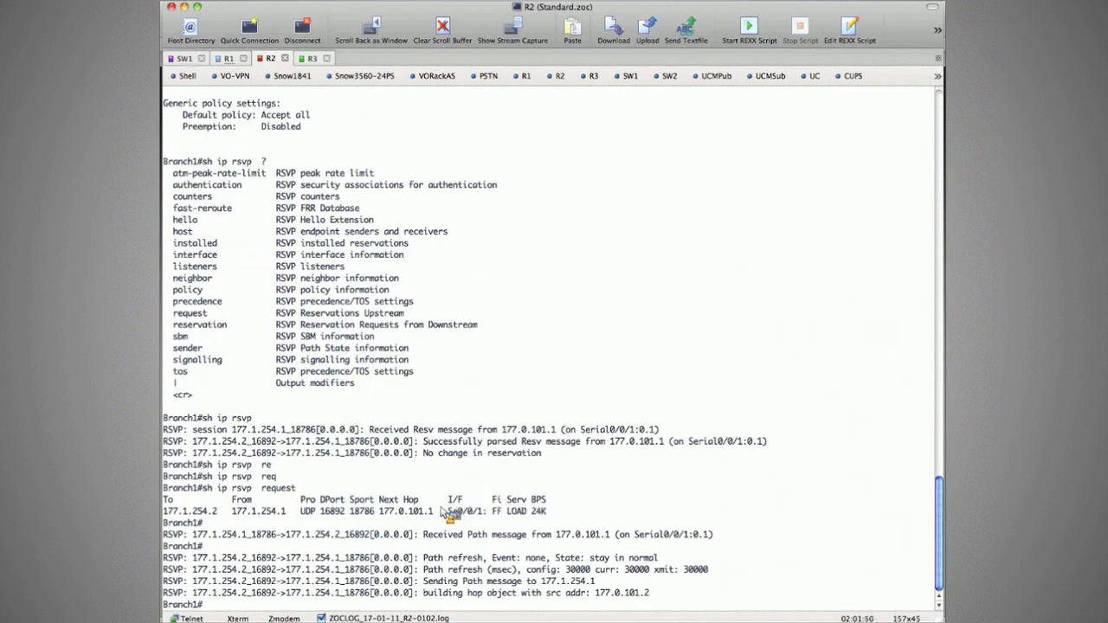